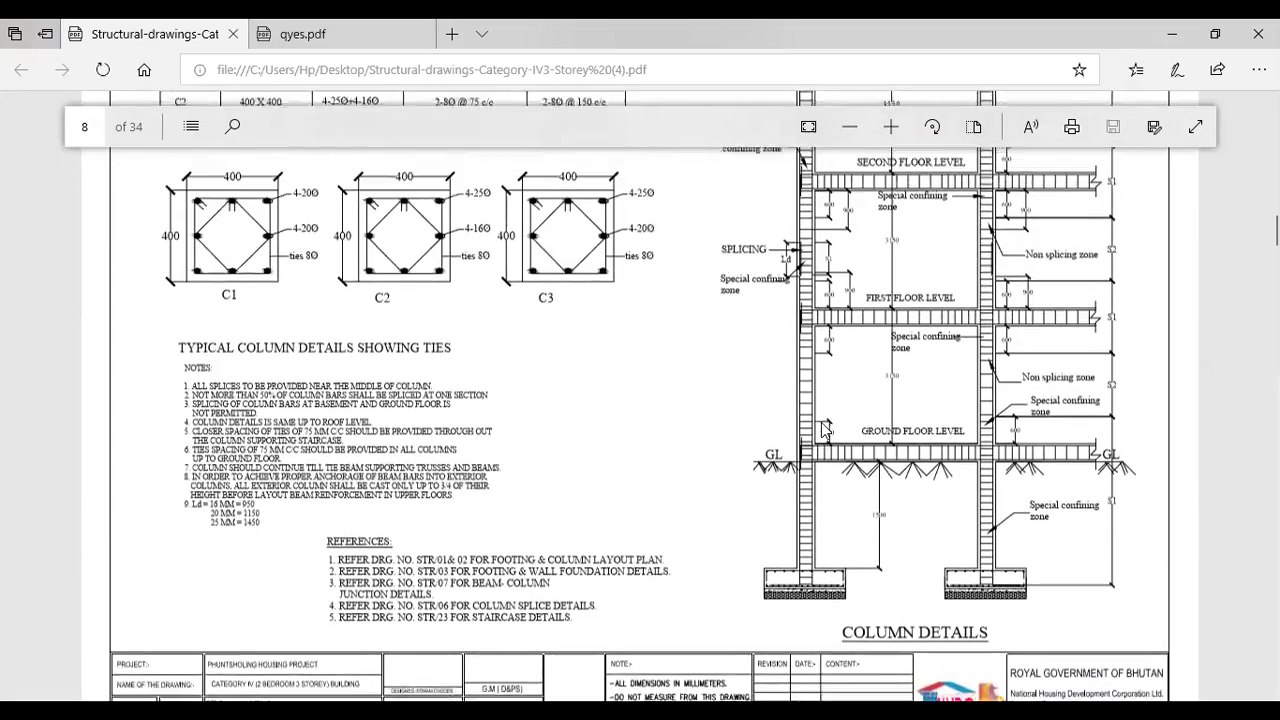
Step: Look back through the column details, footing details, column layout and footing layout drawings to the general notes sheet
{"action": "scroll", "coordinate": [821, 430], "scroll_direction": "up", "scroll_amount": 5}
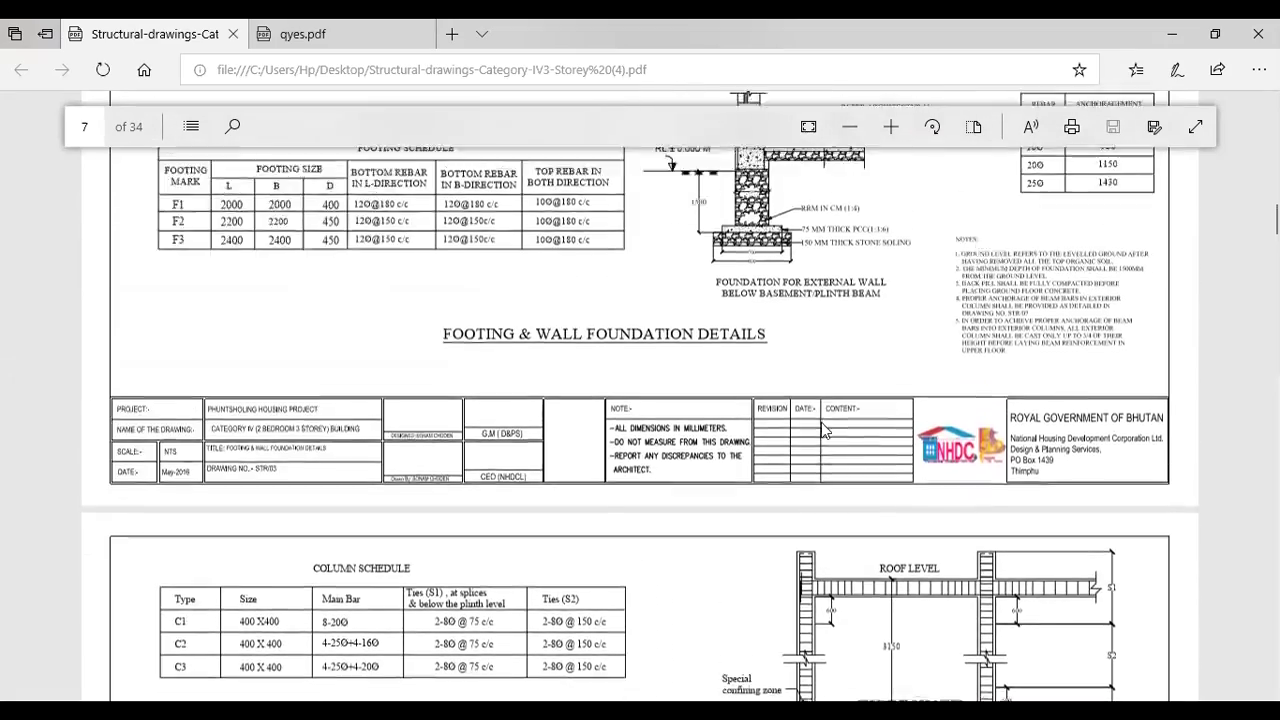
{"action": "scroll", "coordinate": [823, 430], "scroll_direction": "up", "scroll_amount": 4}
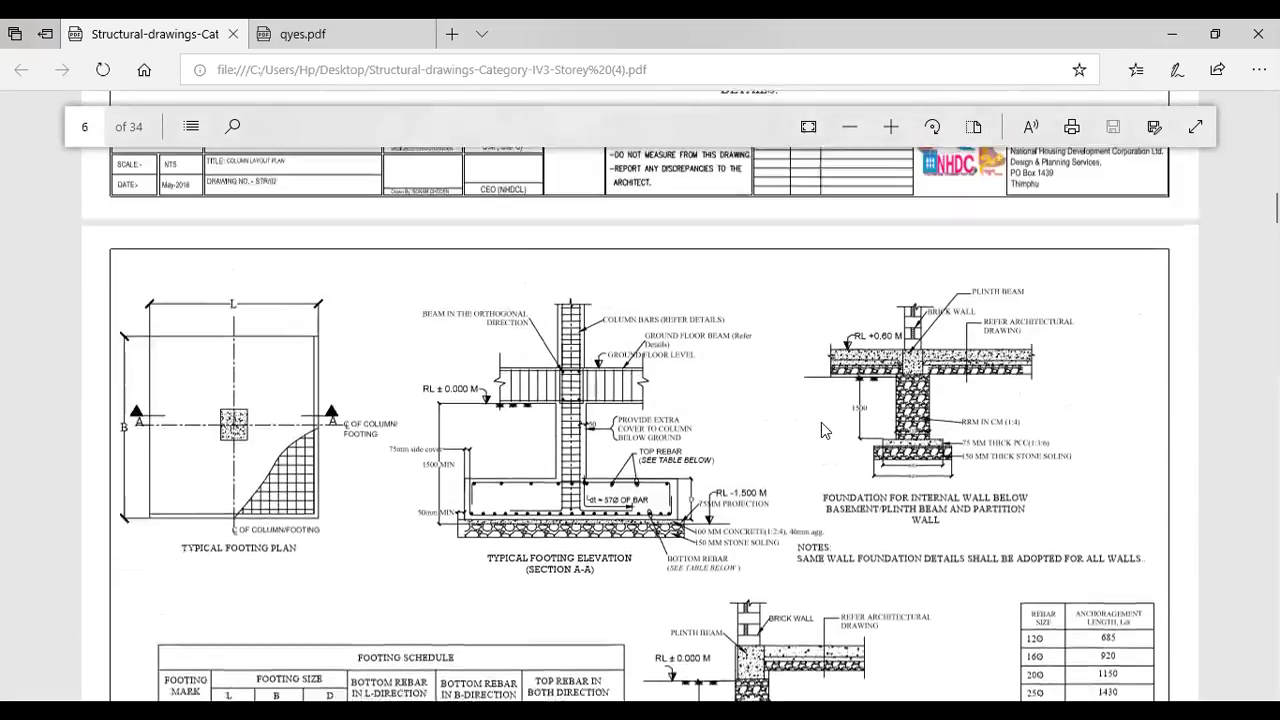
{"action": "scroll", "coordinate": [821, 430], "scroll_direction": "down", "scroll_amount": 3, "text": "ctrl"}
{"action": "scroll", "coordinate": [795, 407], "scroll_direction": "up", "scroll_amount": 2}
{"action": "scroll", "coordinate": [795, 407], "scroll_direction": "up", "scroll_amount": 5}
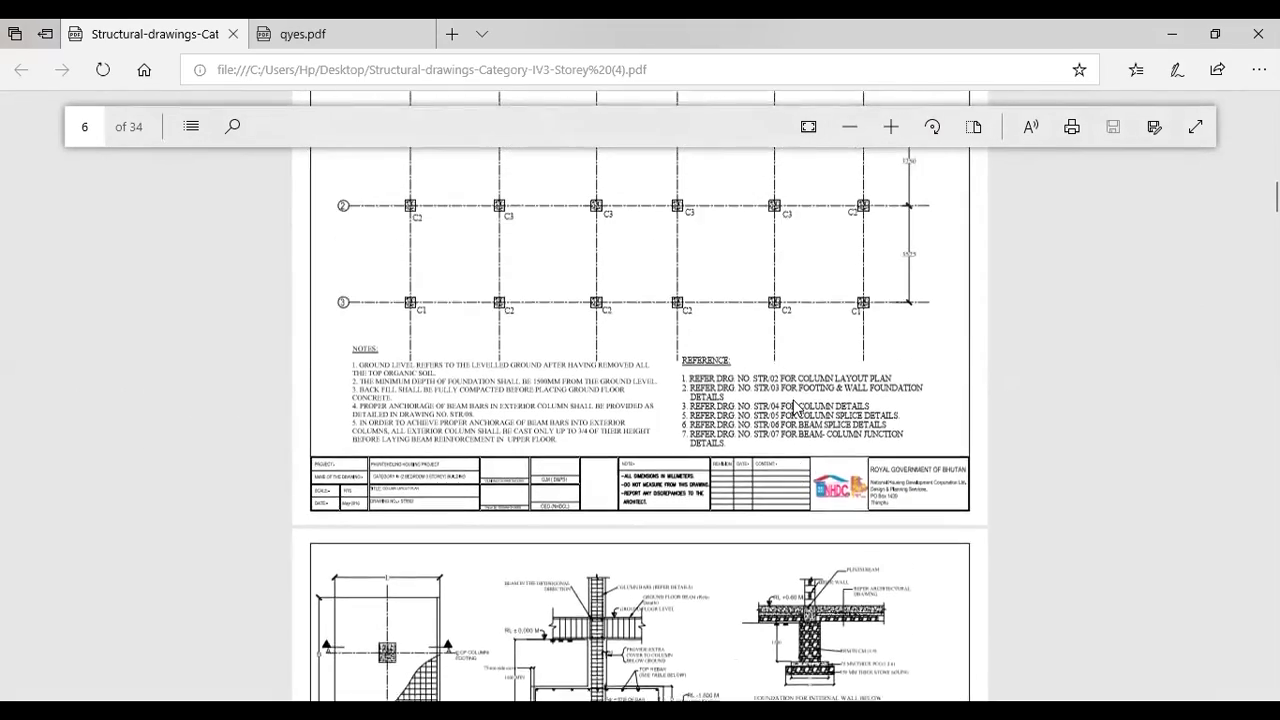
{"action": "scroll", "coordinate": [795, 407], "scroll_direction": "up", "scroll_amount": 4}
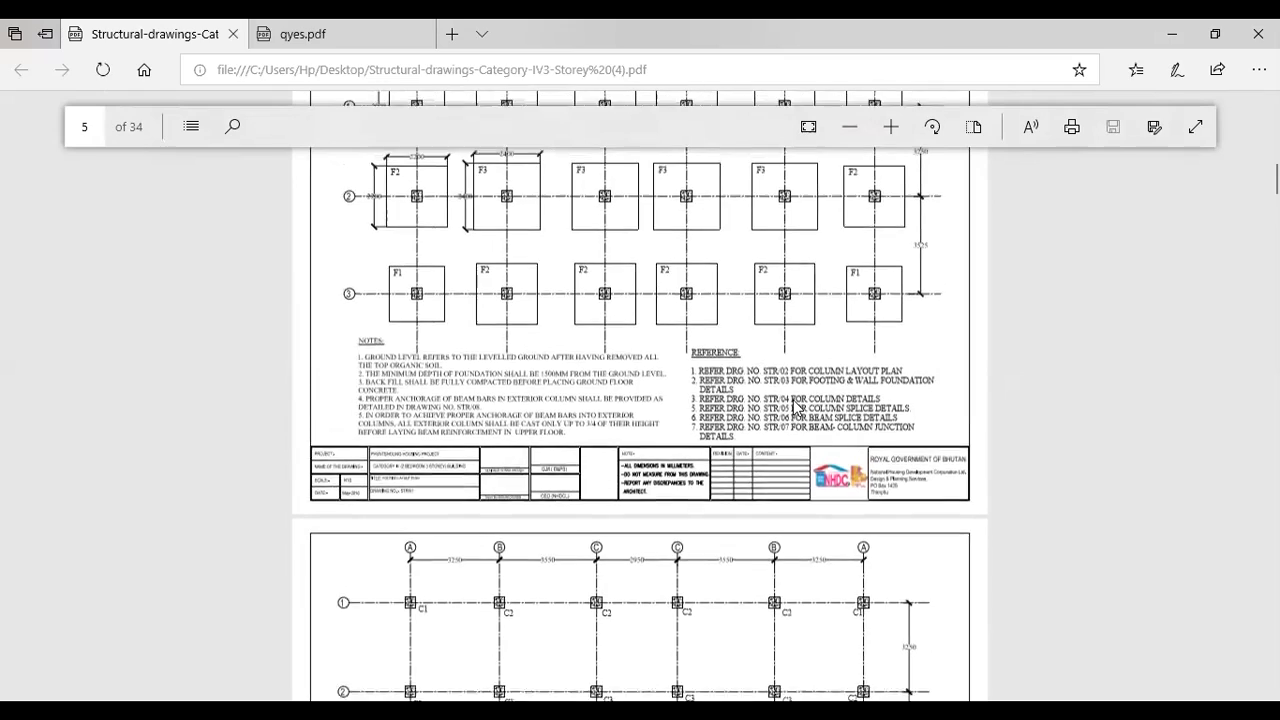
{"action": "scroll", "coordinate": [795, 407], "scroll_direction": "up", "scroll_amount": 6}
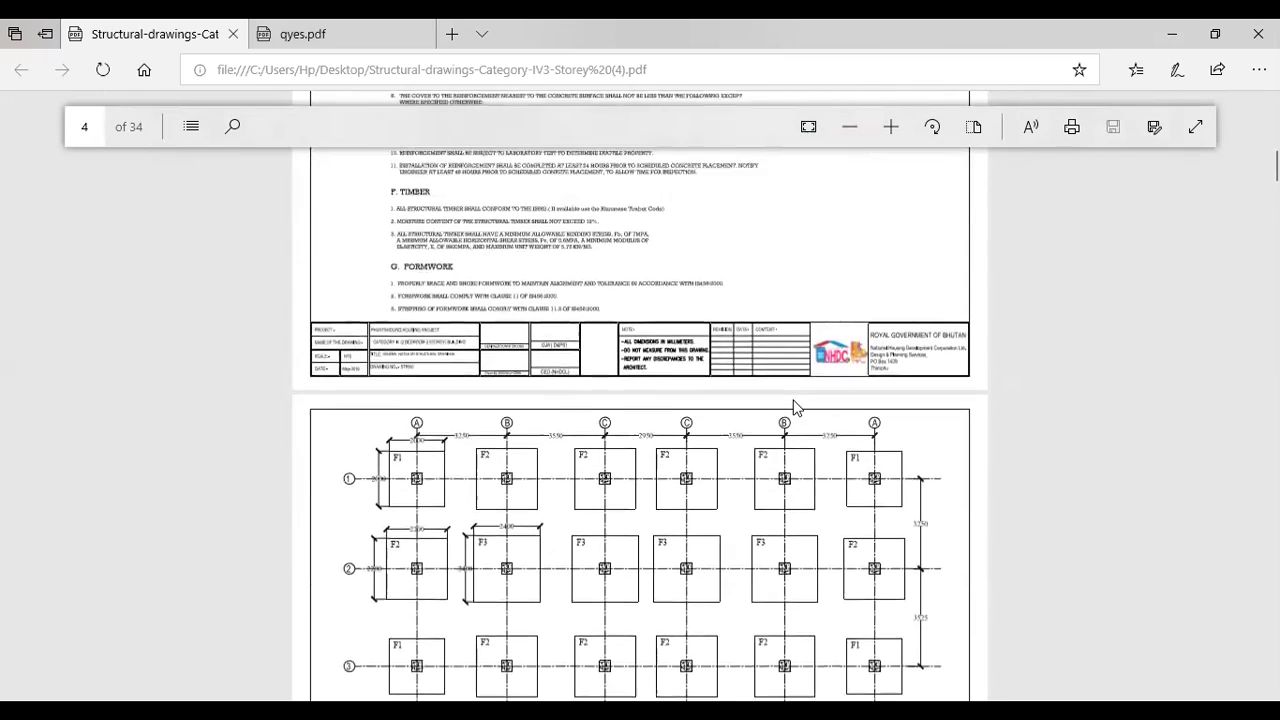
{"action": "scroll", "coordinate": [795, 407], "scroll_direction": "up", "scroll_amount": 5}
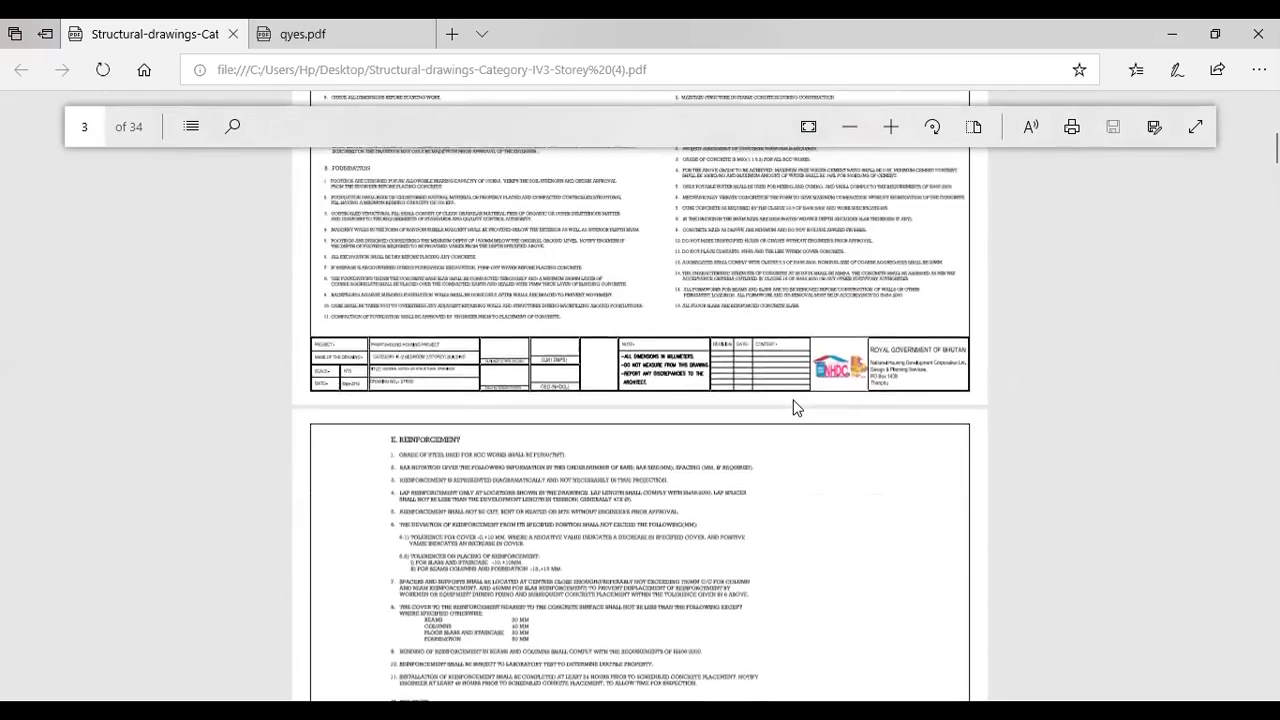
{"action": "scroll", "coordinate": [795, 407], "scroll_direction": "up", "scroll_amount": 1}
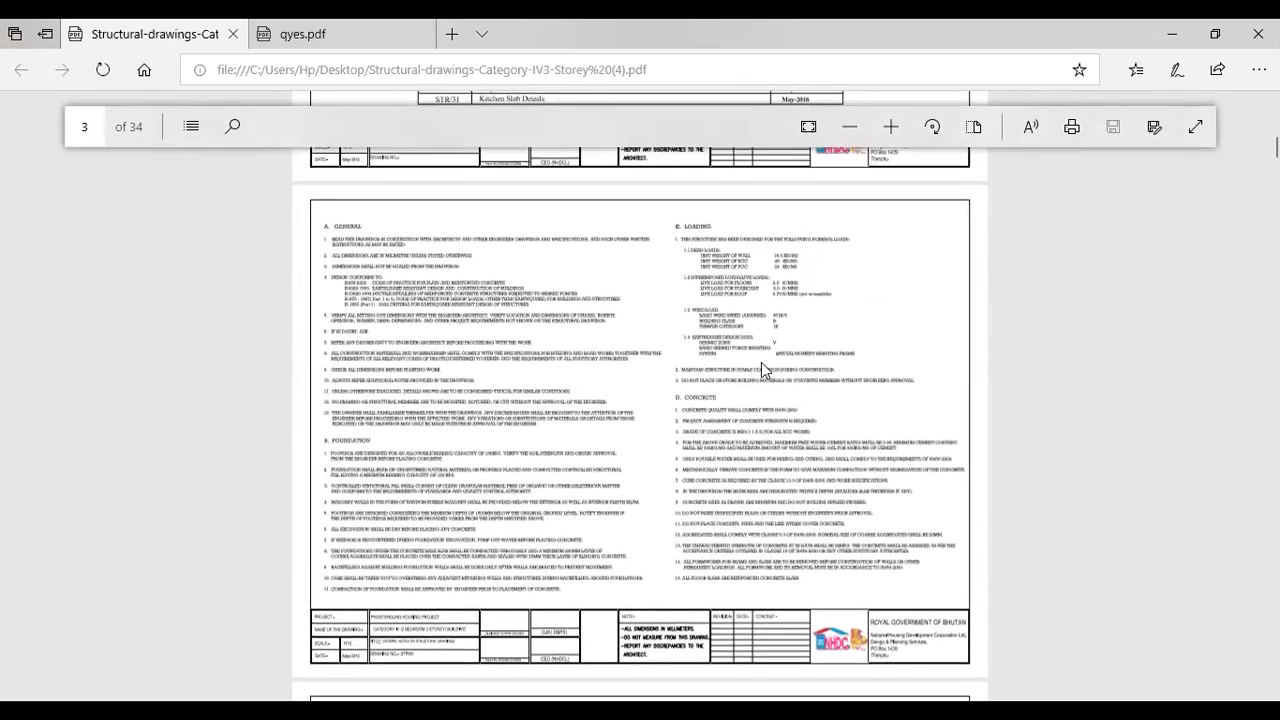
Step: Examine the General section of the structural notes, including the design codes the drawings conform to
{"action": "scroll", "coordinate": [617, 362], "scroll_direction": "up", "scroll_amount": 5, "text": "ctrl"}
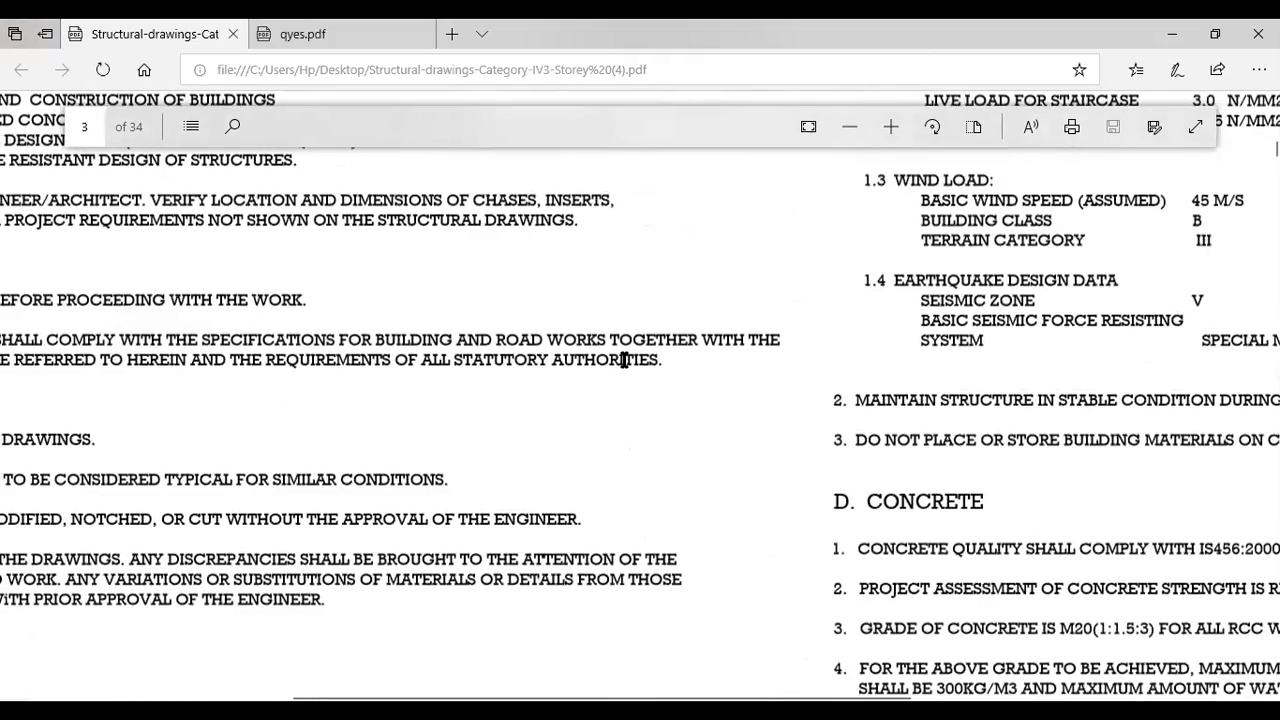
{"action": "scroll", "coordinate": [624, 360], "scroll_direction": "right", "scroll_amount": 5}
{"action": "scroll", "coordinate": [624, 360], "scroll_direction": "up", "scroll_amount": 4}
{"action": "scroll", "coordinate": [624, 360], "scroll_direction": "left", "scroll_amount": 15}
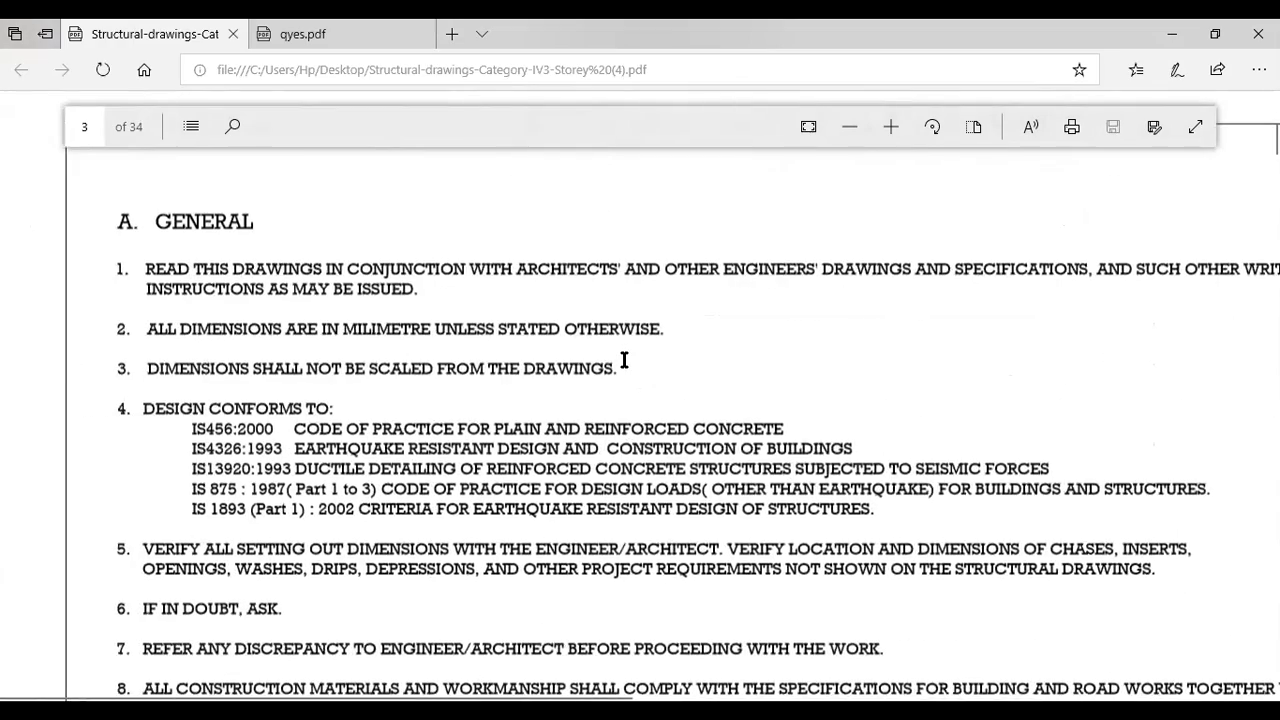
{"action": "scroll", "coordinate": [624, 360], "scroll_direction": "down", "scroll_amount": 3}
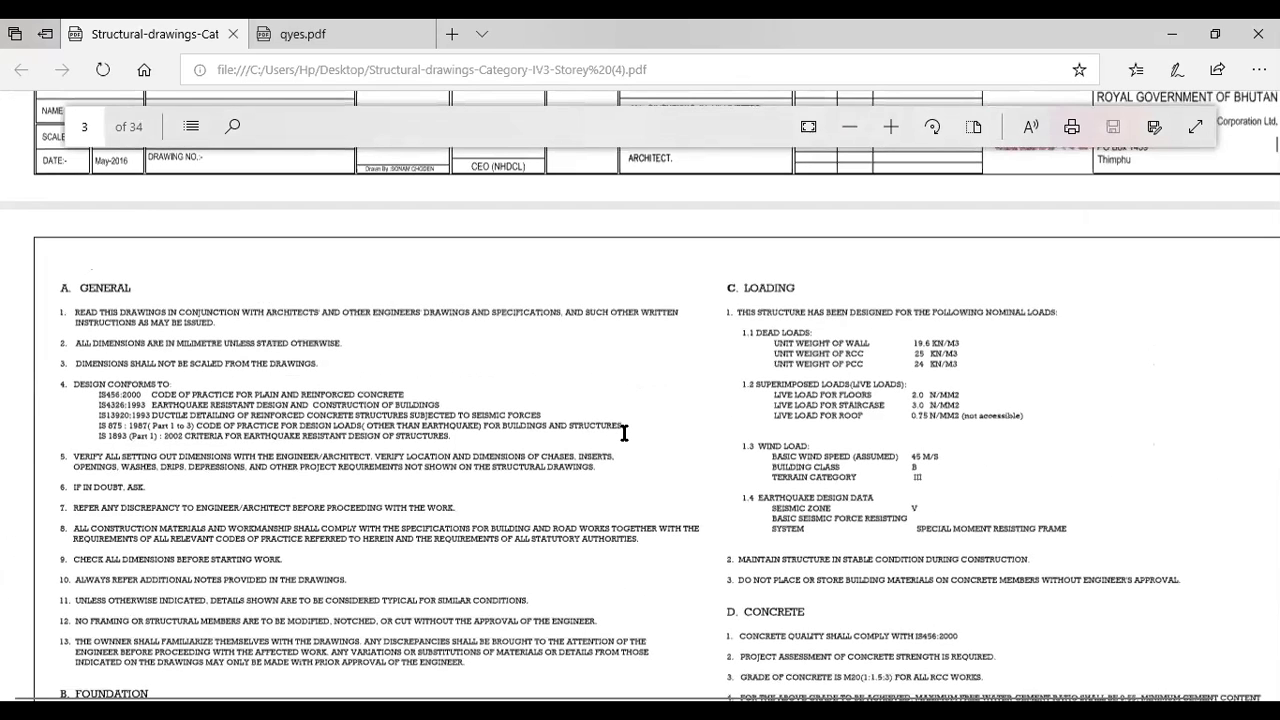
{"action": "scroll", "coordinate": [624, 432], "scroll_direction": "up", "scroll_amount": 4}
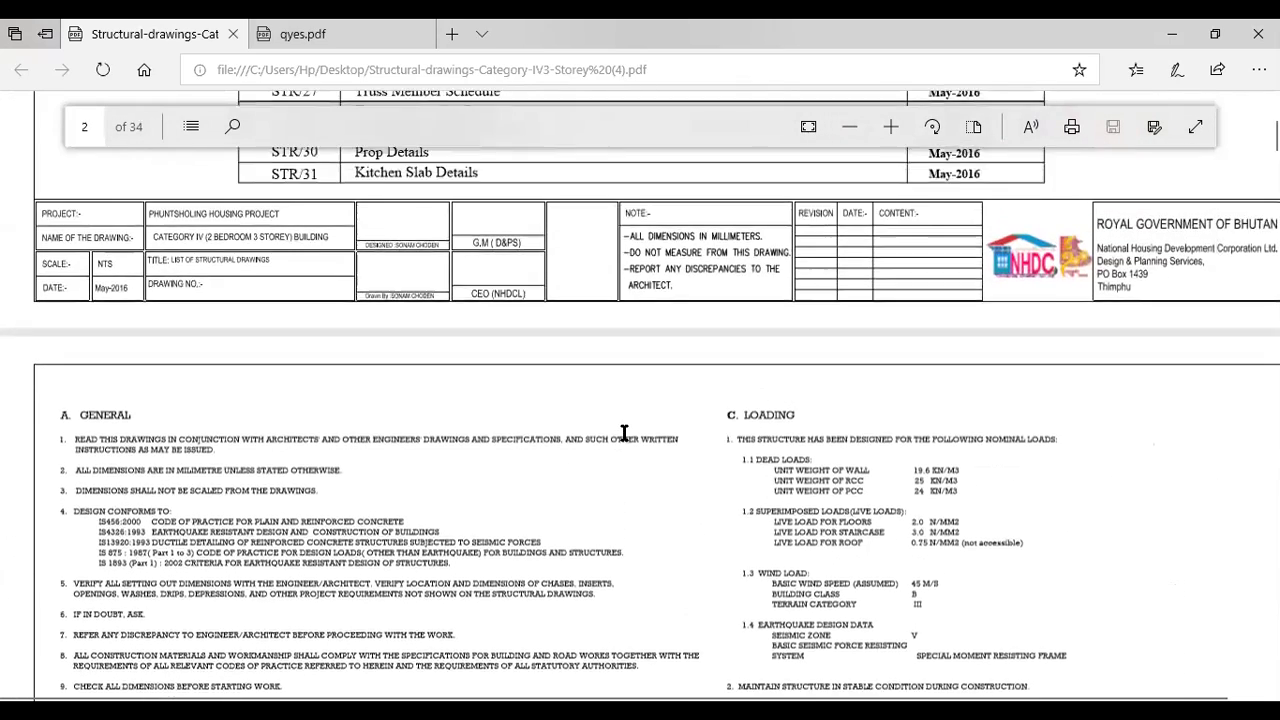
{"action": "scroll", "coordinate": [624, 438], "scroll_direction": "down", "scroll_amount": 3}
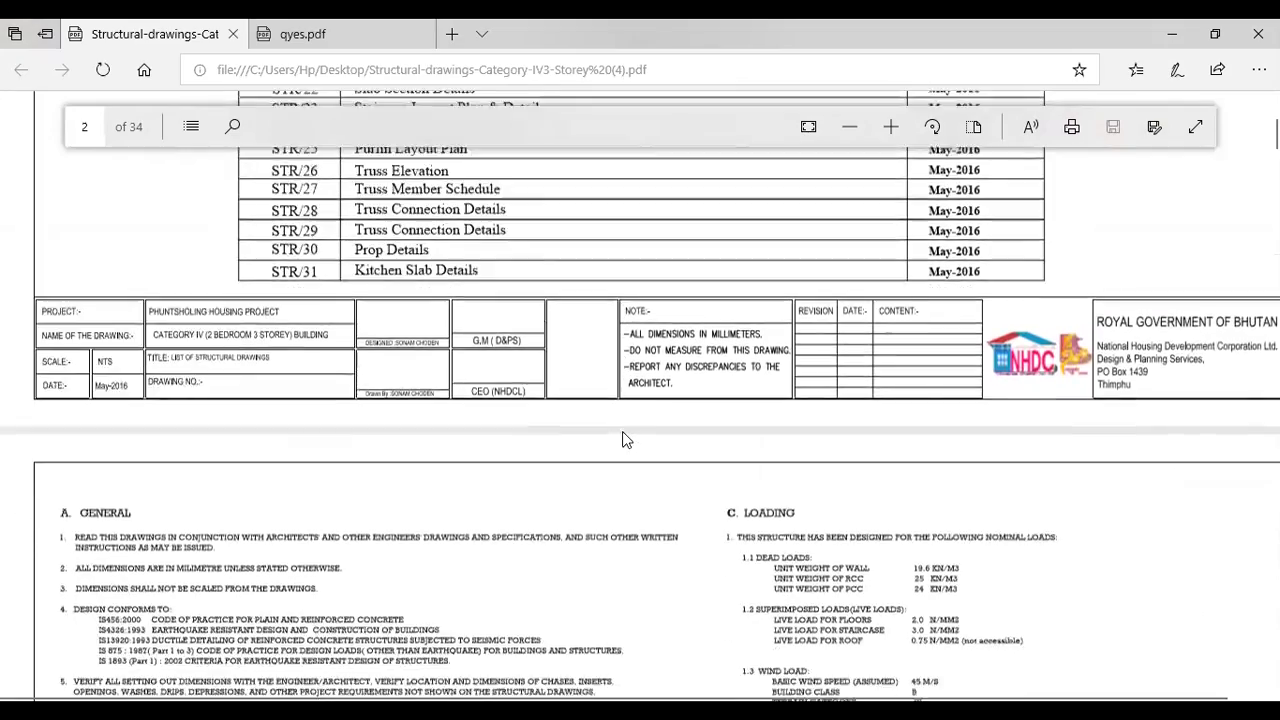
Step: Read the foundation, loading and concrete notes on the general notes sheet
{"action": "scroll", "coordinate": [622, 438], "scroll_direction": "down", "scroll_amount": 3}
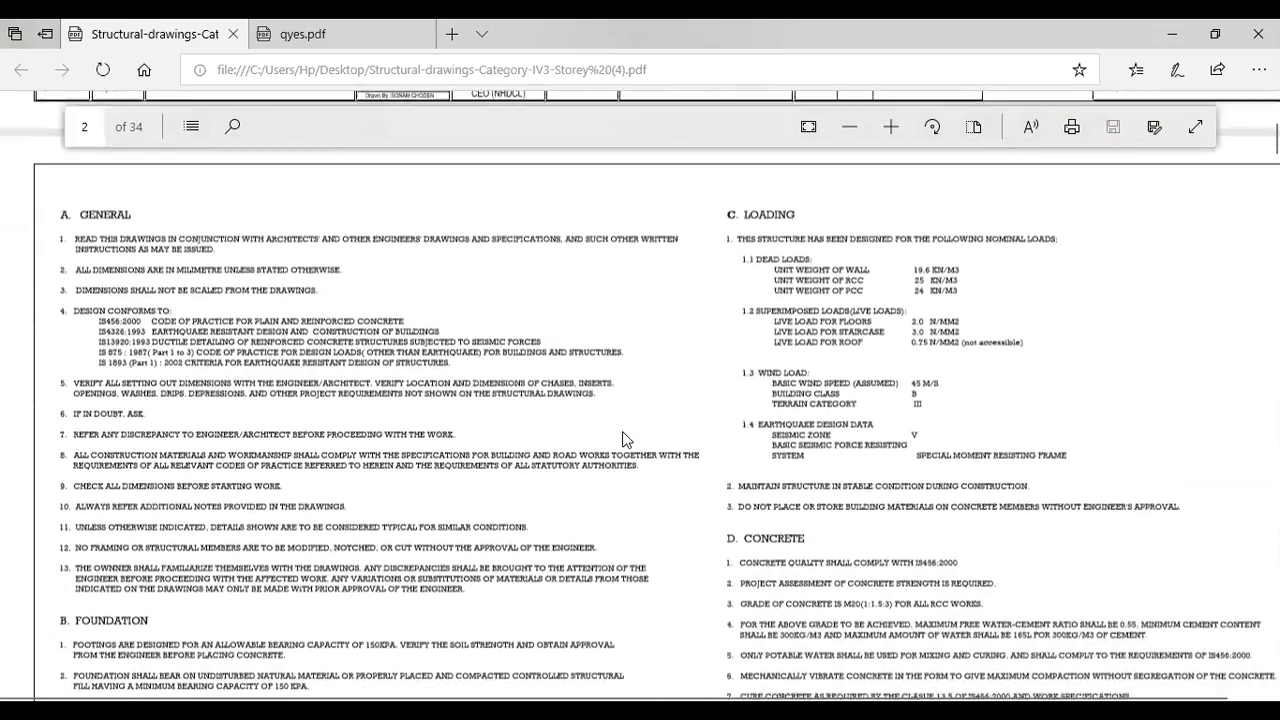
{"action": "scroll", "coordinate": [622, 438], "scroll_direction": "down", "scroll_amount": 2}
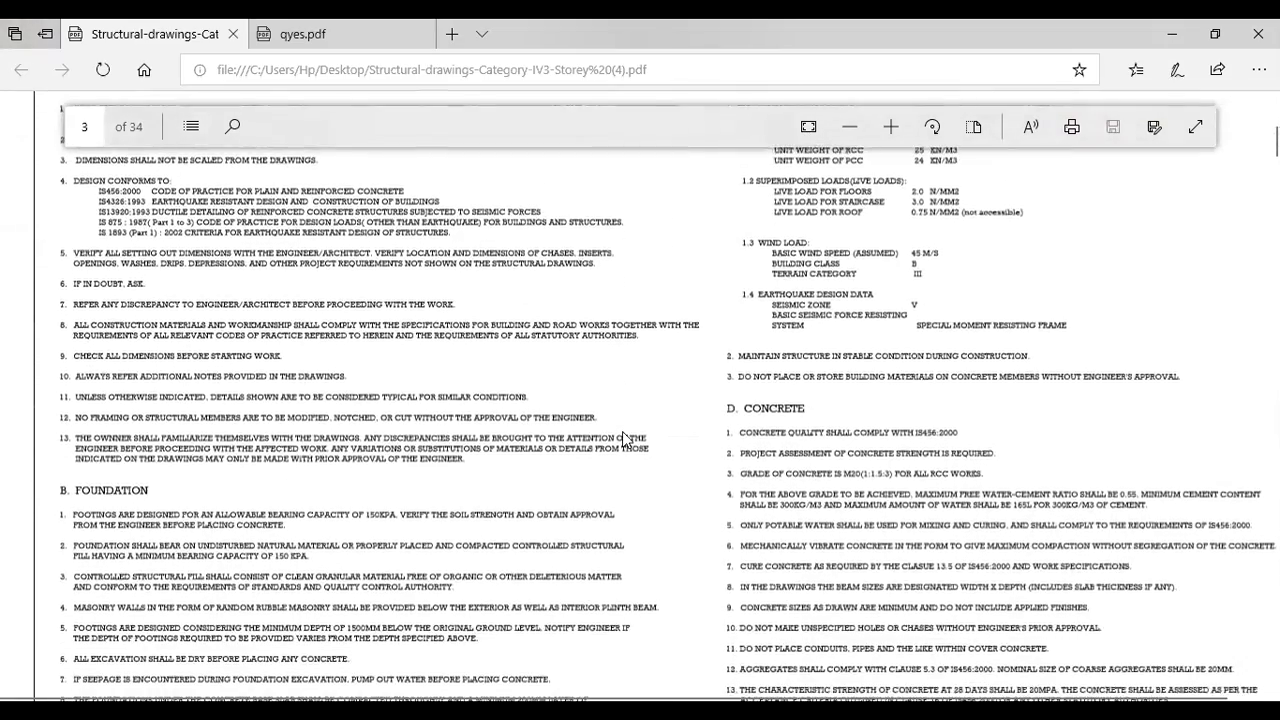
{"action": "scroll", "coordinate": [622, 438], "scroll_direction": "down", "scroll_amount": 2}
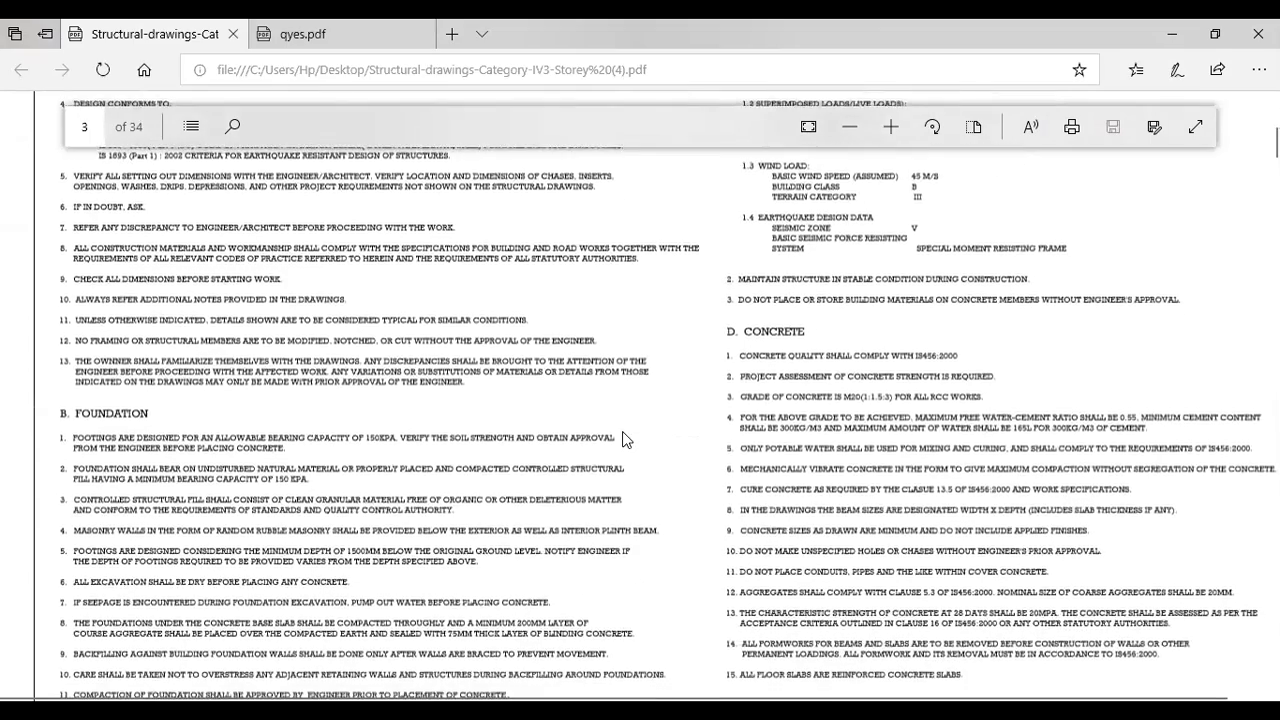
{"action": "scroll", "coordinate": [622, 438], "scroll_direction": "down", "scroll_amount": 1}
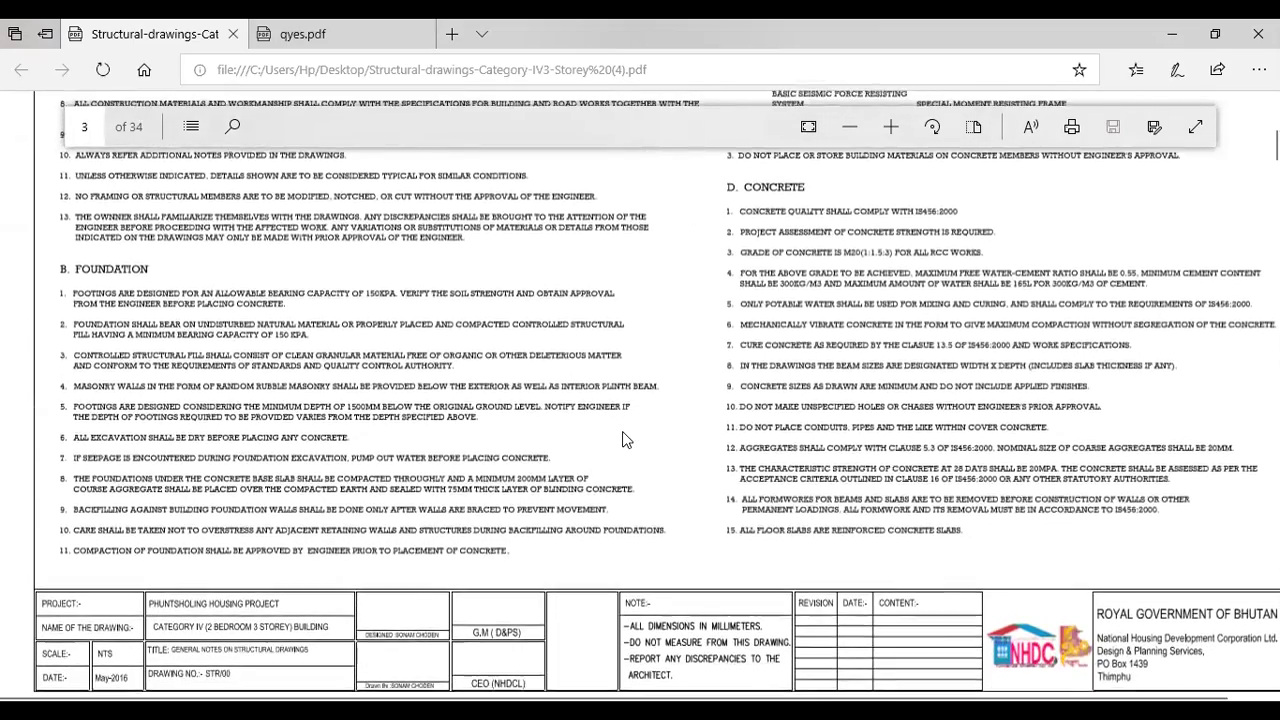
{"action": "scroll", "coordinate": [622, 438], "scroll_direction": "down", "scroll_amount": 1}
{"action": "scroll", "coordinate": [622, 438], "scroll_direction": "right", "scroll_amount": 1}
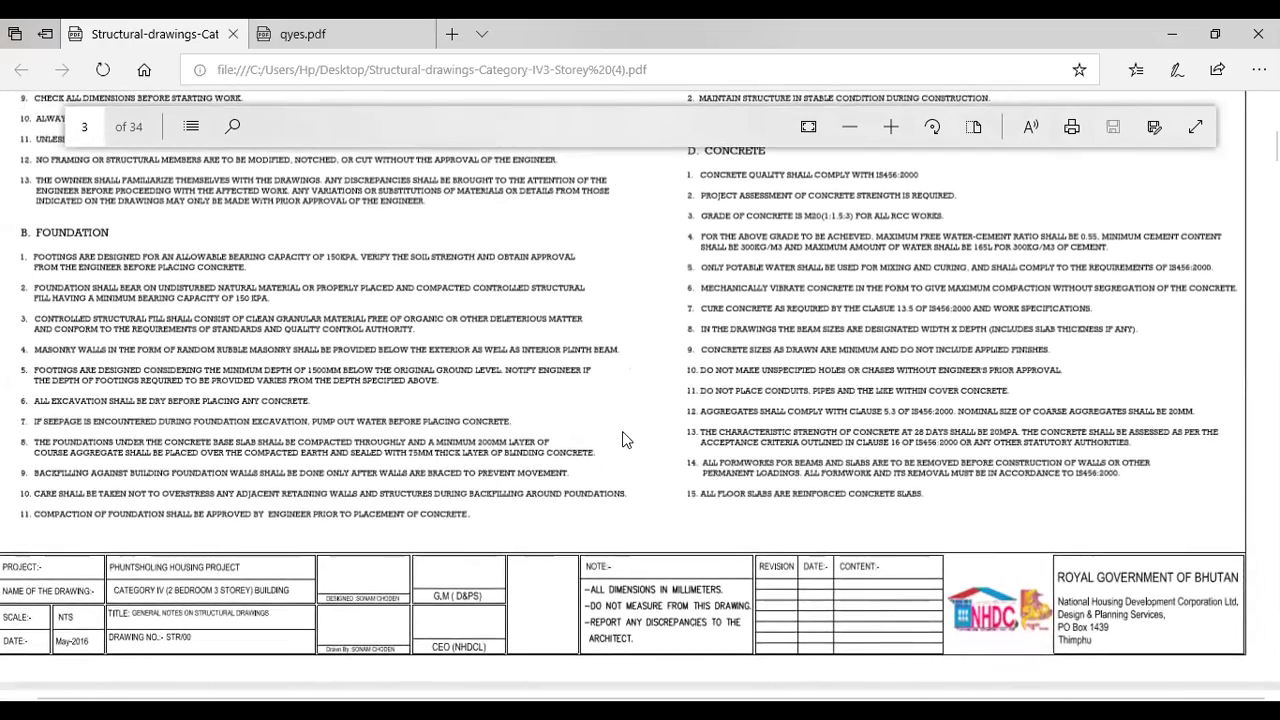
{"action": "scroll", "coordinate": [622, 438], "scroll_direction": "up", "scroll_amount": 1}
{"action": "scroll", "coordinate": [622, 438], "scroll_direction": "right", "scroll_amount": 1}
{"action": "scroll", "coordinate": [622, 438], "scroll_direction": "up", "scroll_amount": 5}
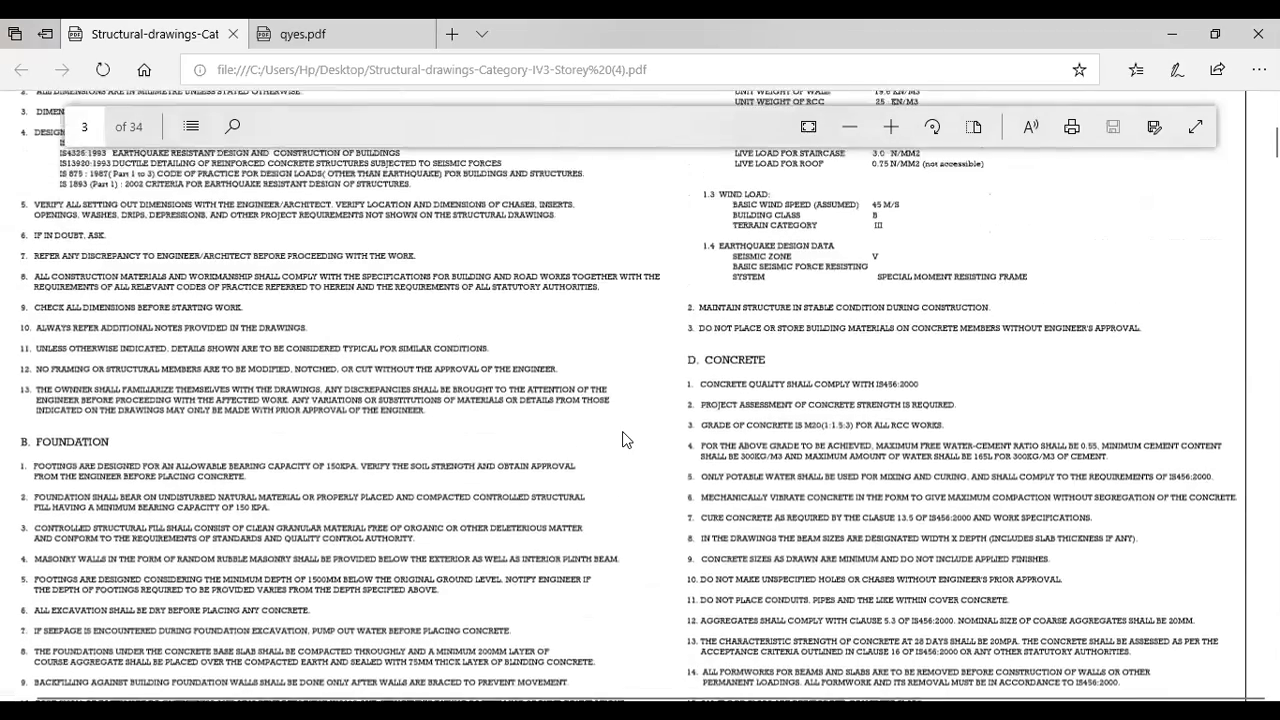
{"action": "scroll", "coordinate": [622, 438], "scroll_direction": "up", "scroll_amount": 5}
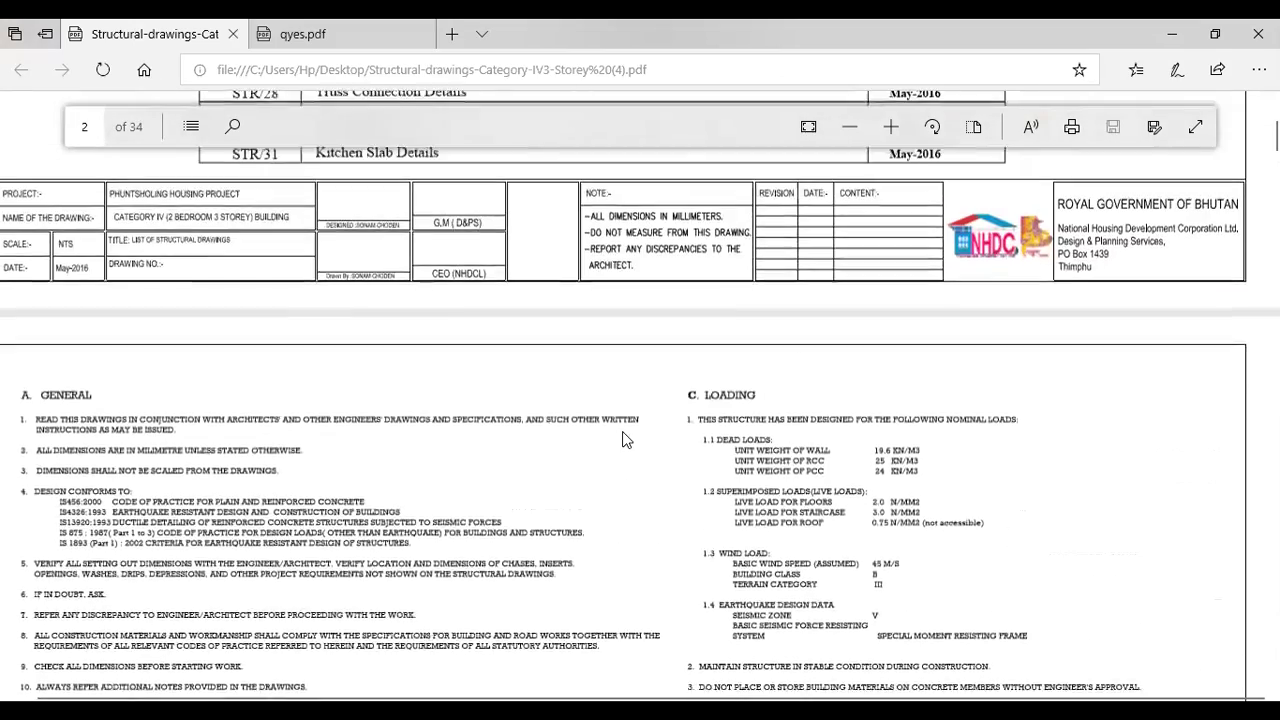
Step: Find the Reinforcement notes on the following sheet and examine the concrete cover required for each member type
{"action": "scroll", "coordinate": [622, 438], "scroll_direction": "down", "scroll_amount": 2}
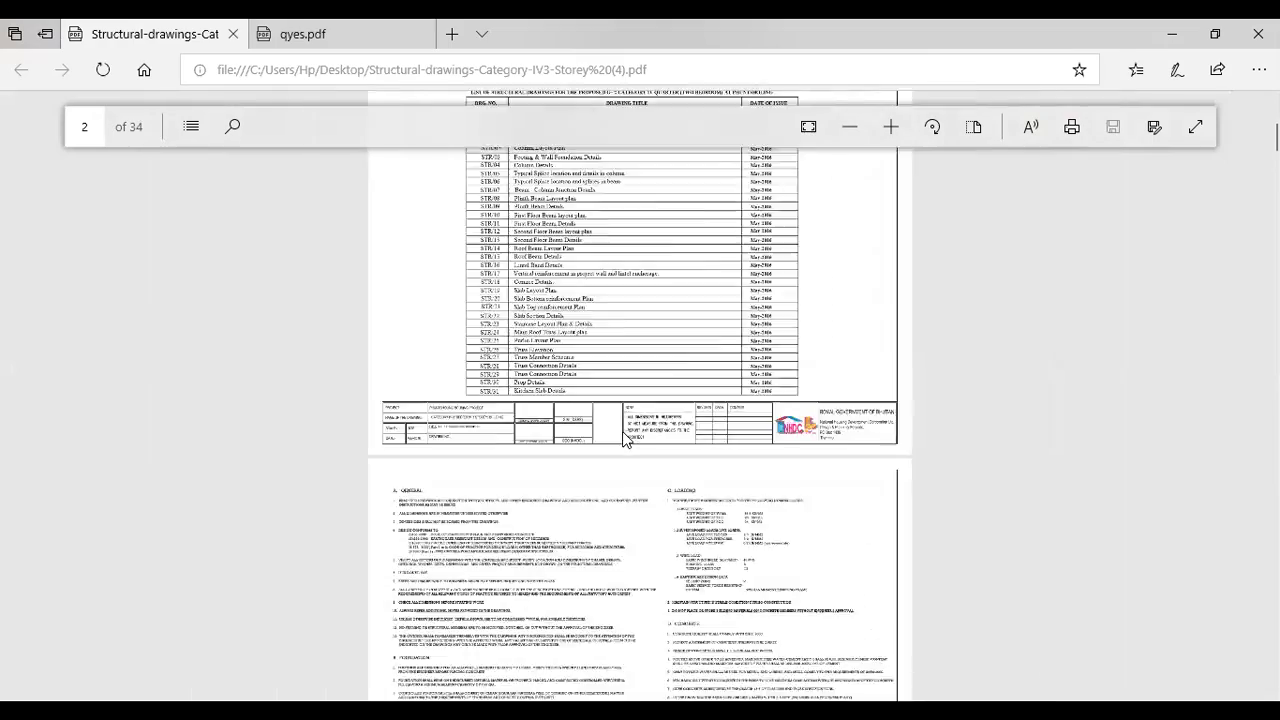
{"action": "scroll", "coordinate": [615, 438], "scroll_direction": "down", "scroll_amount": 6}
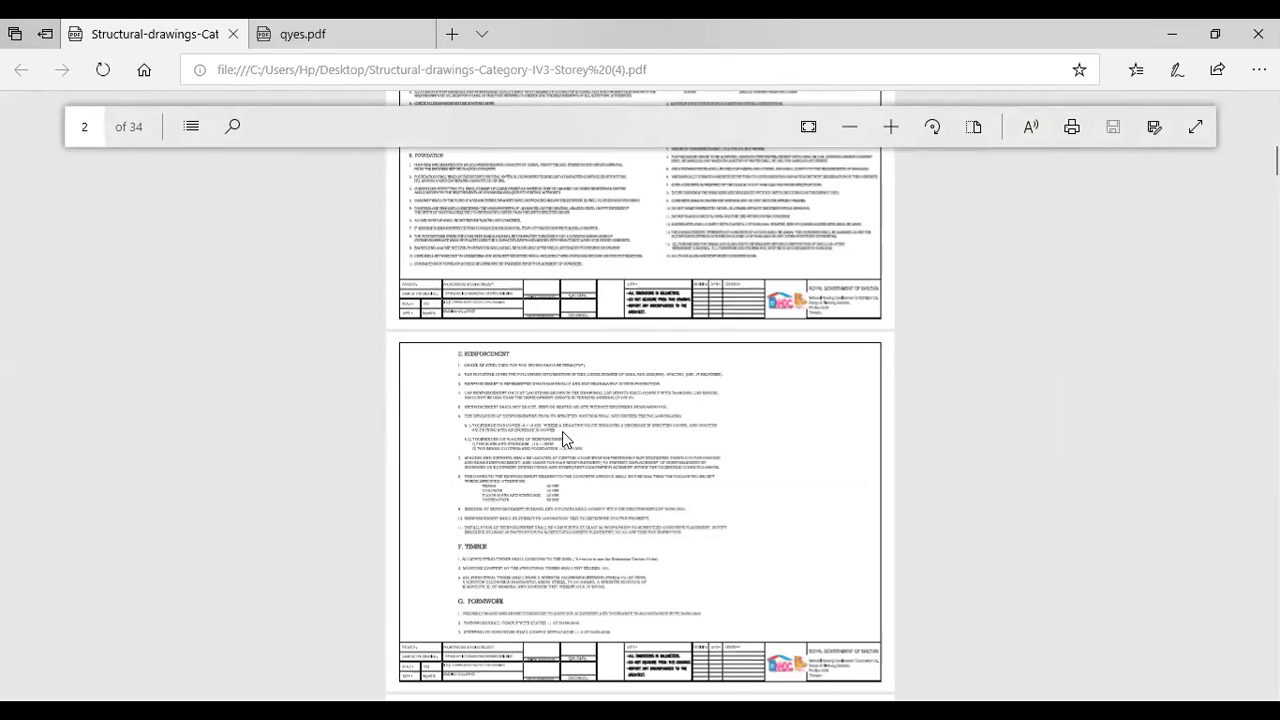
{"action": "scroll", "coordinate": [562, 435], "scroll_direction": "up", "scroll_amount": 1}
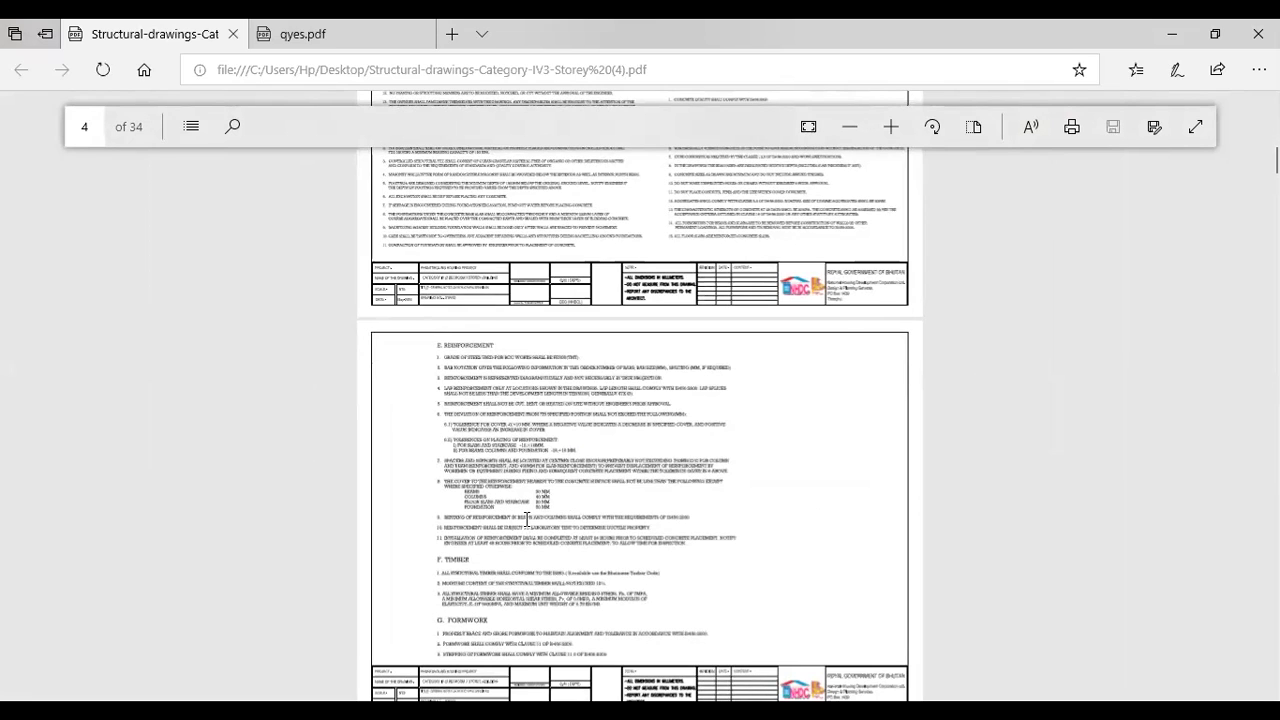
{"action": "scroll", "coordinate": [527, 519], "scroll_direction": "up", "scroll_amount": 5}
{"action": "scroll", "coordinate": [527, 519], "scroll_direction": "left", "scroll_amount": 5}
{"action": "scroll", "coordinate": [527, 519], "scroll_direction": "left", "scroll_amount": 2}
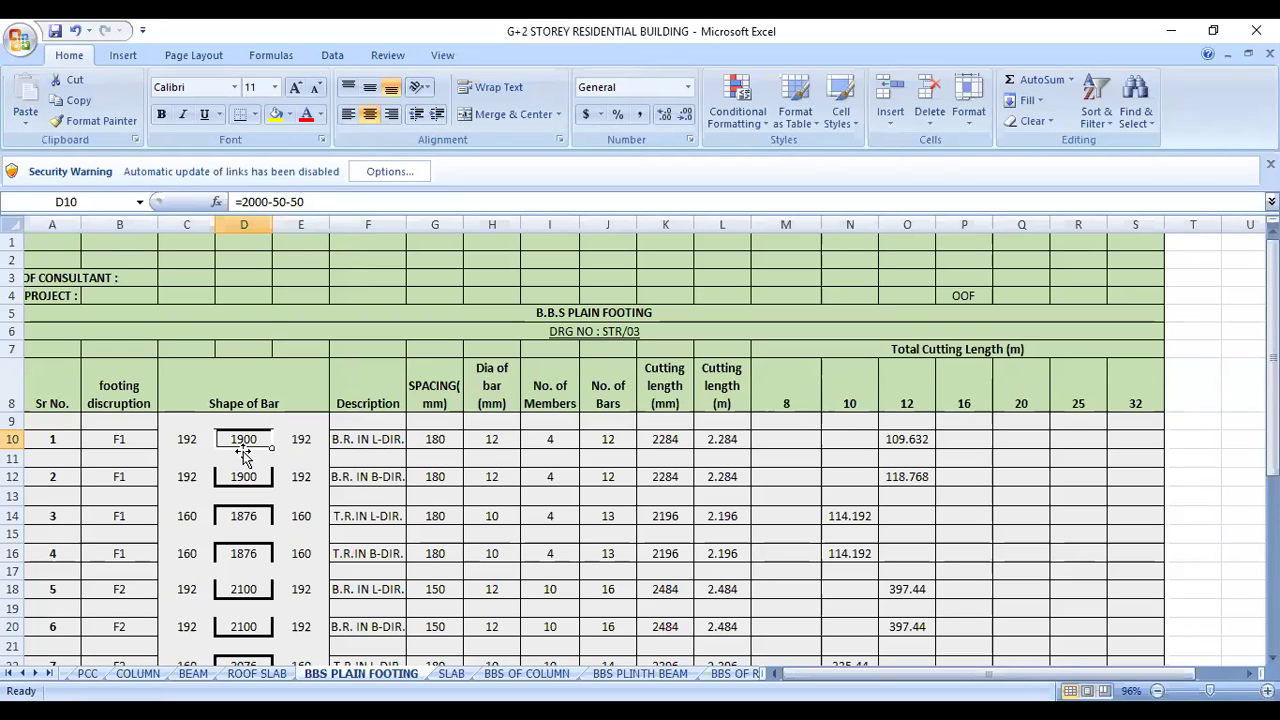
Step: In the Excel footing bar bending schedule, inspect the hook length formula and bar diameter of the first F1 bar
{"action": "left_click", "coordinate": [188, 436]}
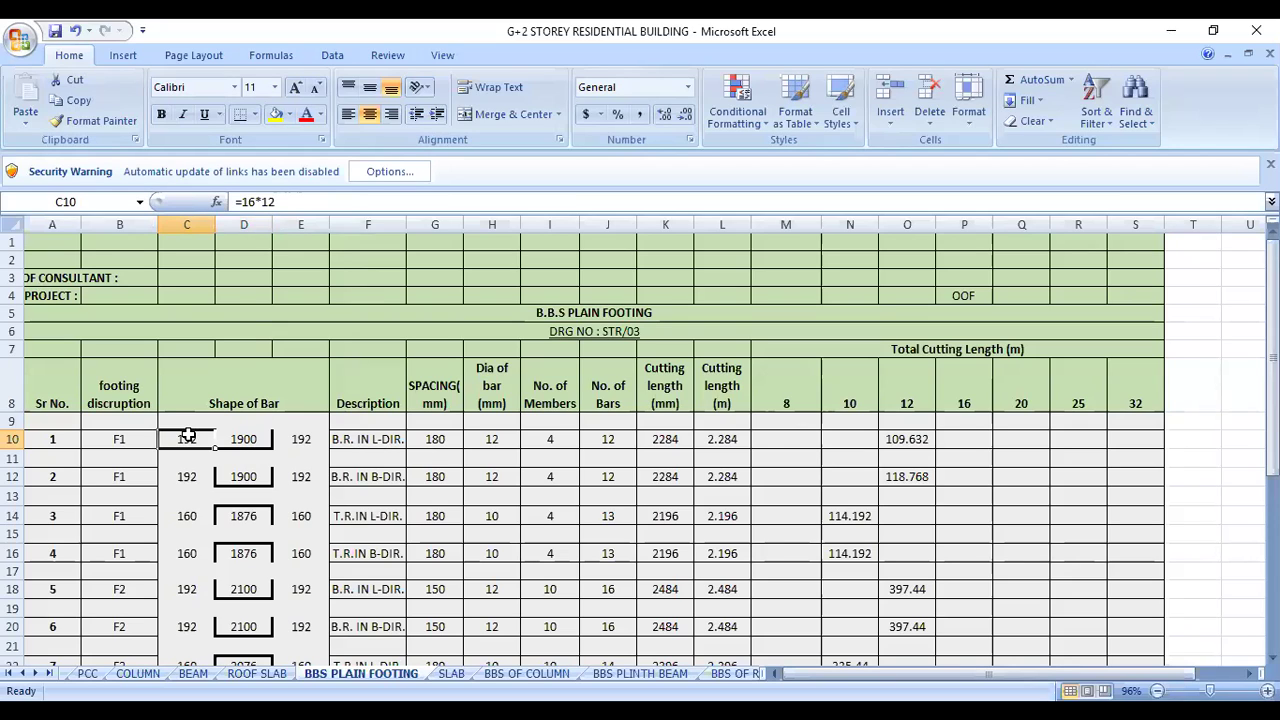
{"action": "left_click", "coordinate": [511, 440]}
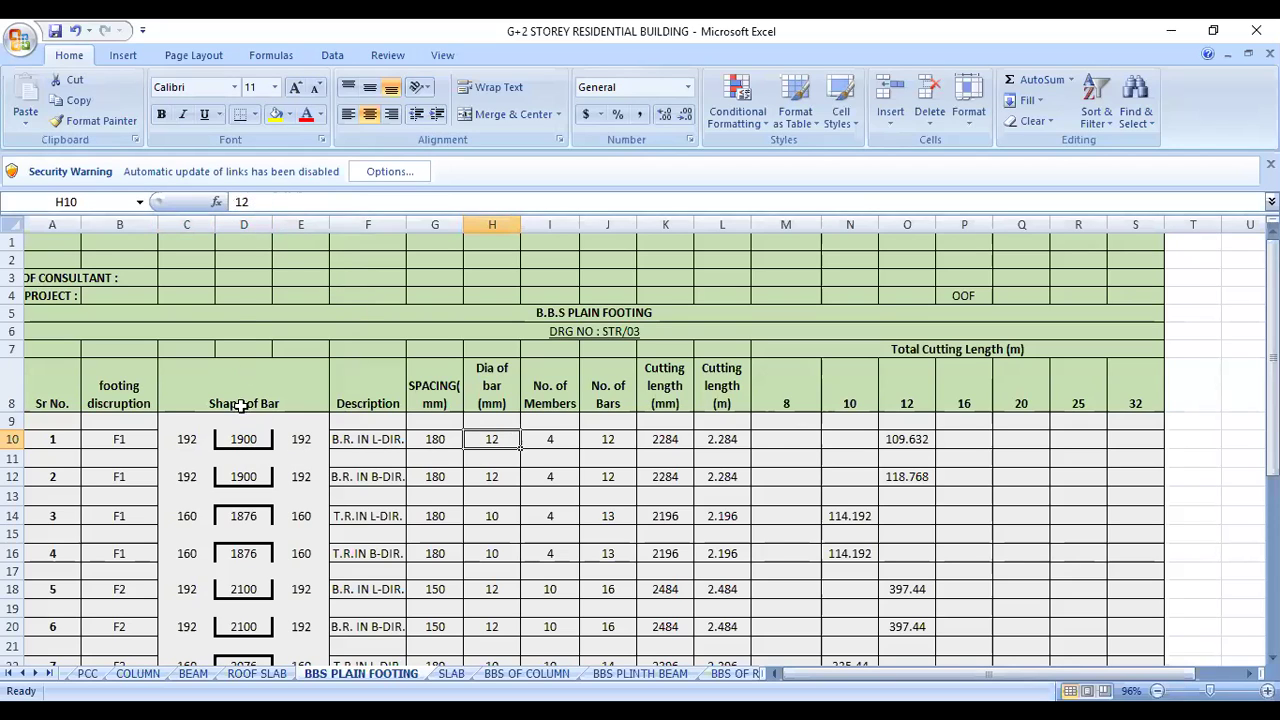
{"action": "left_click", "coordinate": [193, 441]}
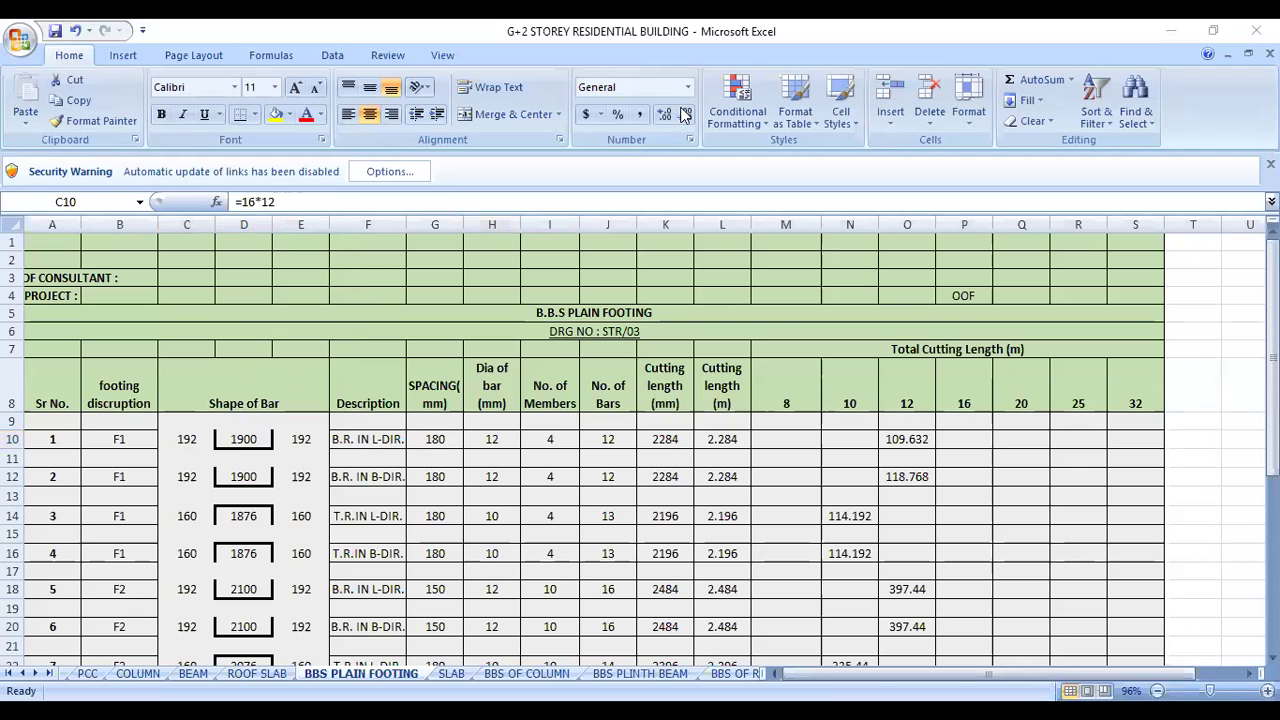
Step: Switch to the structural drawings PDF and examine the typical footing elevation and footing schedule
{"action": "key", "text": "alt+Tab"}
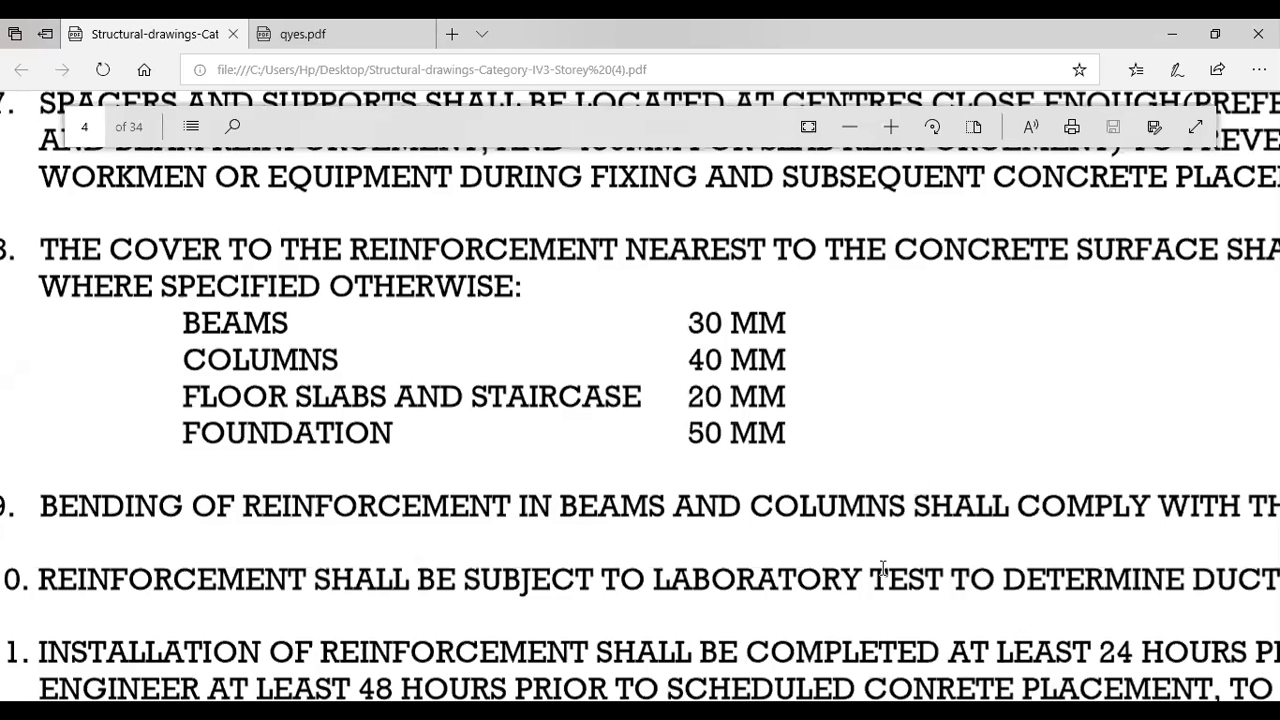
{"action": "scroll", "coordinate": [673, 487], "scroll_direction": "down", "scroll_amount": 5}
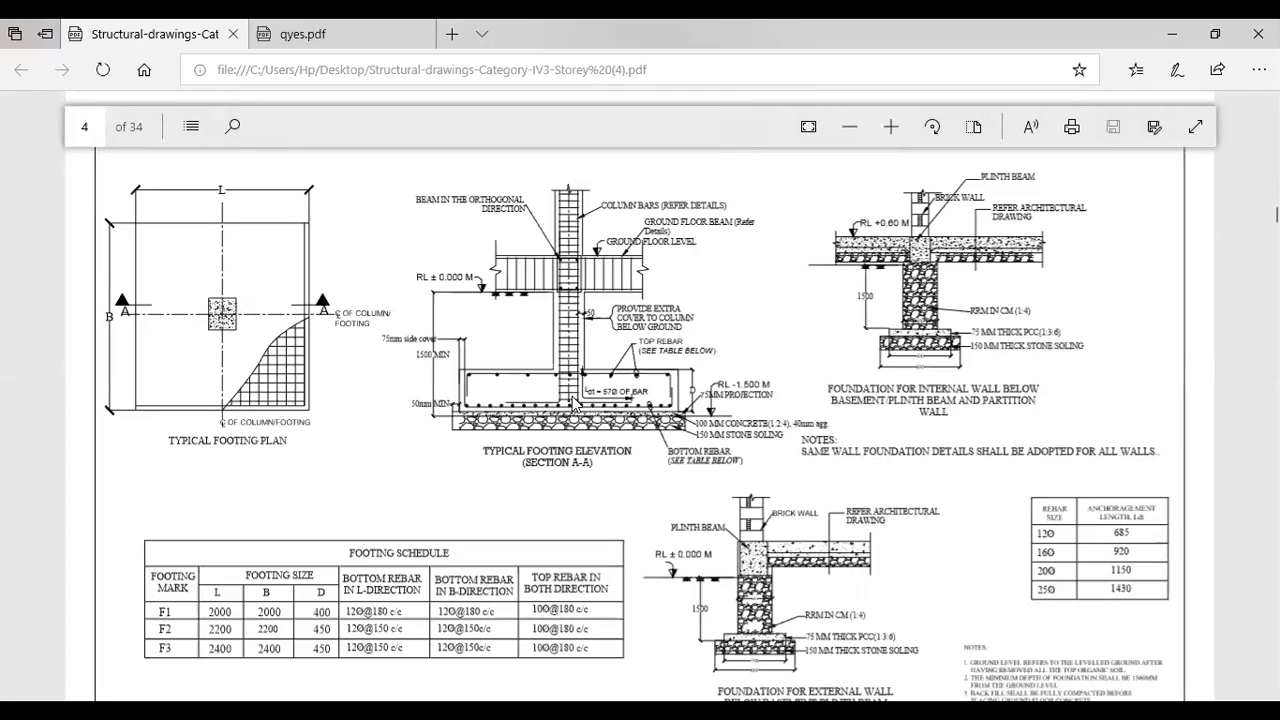
{"action": "scroll", "coordinate": [572, 400], "scroll_direction": "up", "scroll_amount": 5}
{"action": "scroll", "coordinate": [572, 400], "scroll_direction": "down", "scroll_amount": 2}
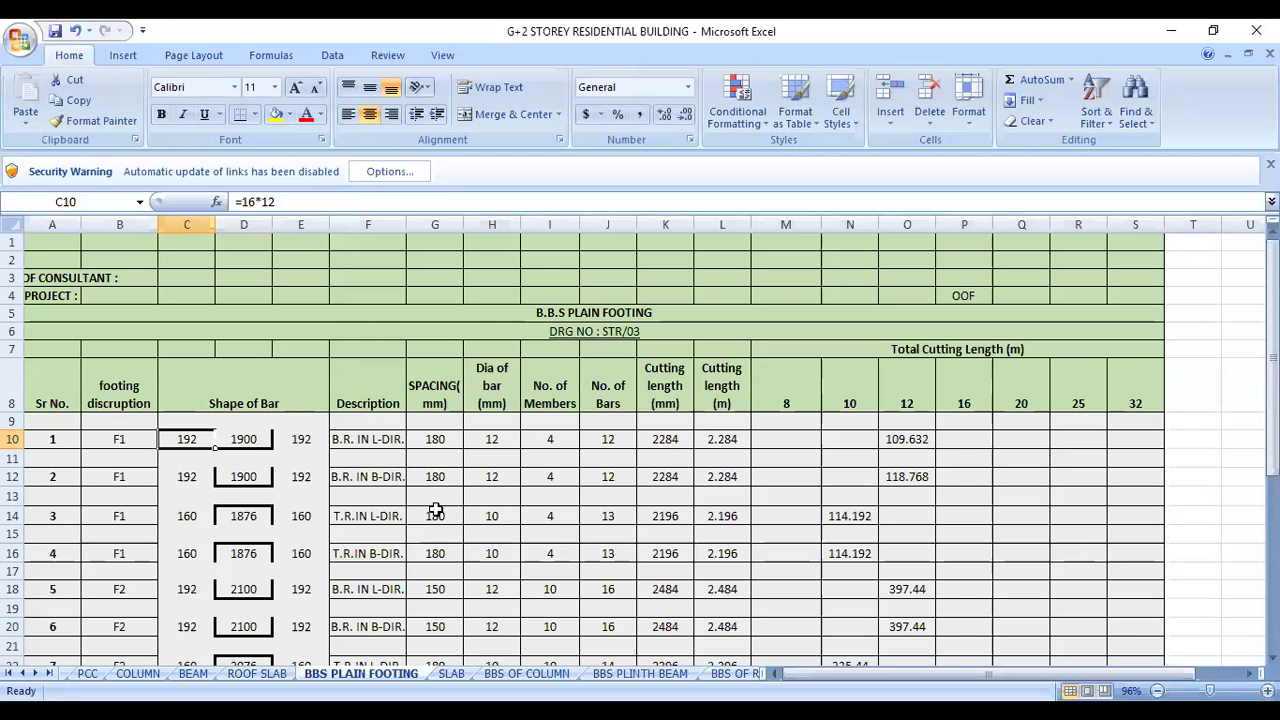
Step: Back in the Excel schedule, inspect row 10's hook lengths and its formulas for cutting length in mm and m and number of bars
{"action": "left_click", "coordinate": [454, 499]}
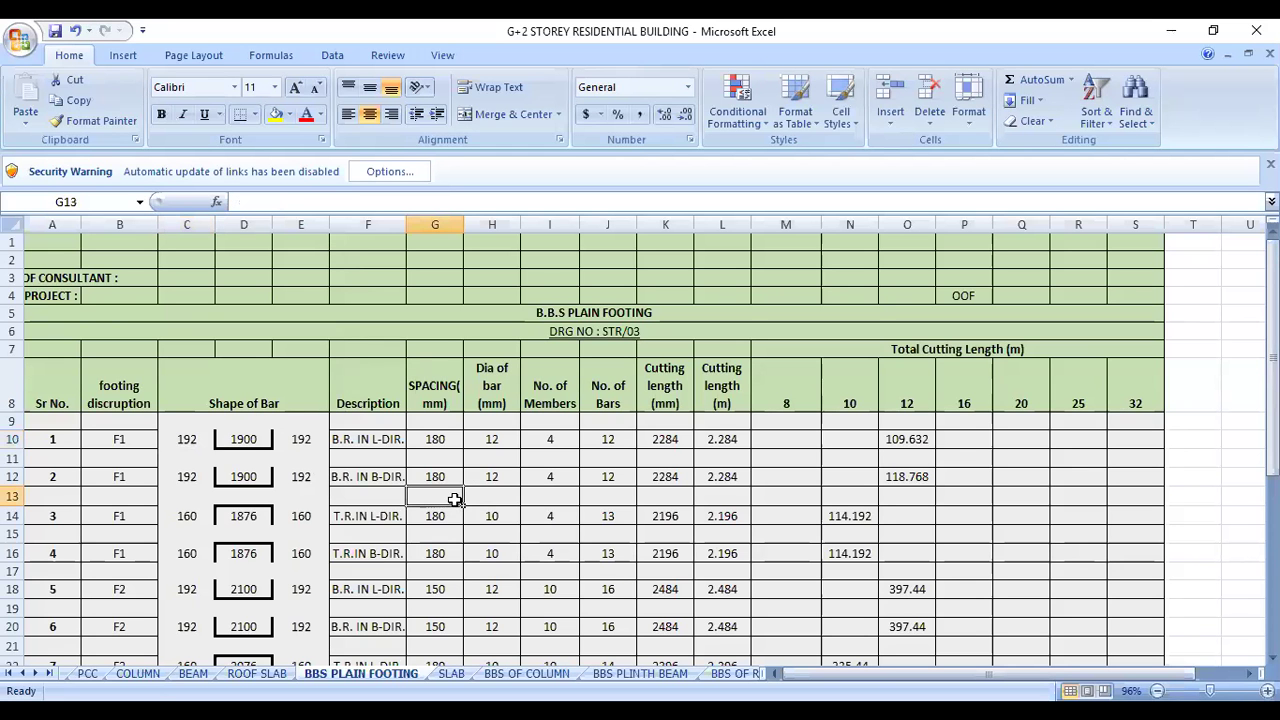
{"action": "left_click", "coordinate": [200, 441]}
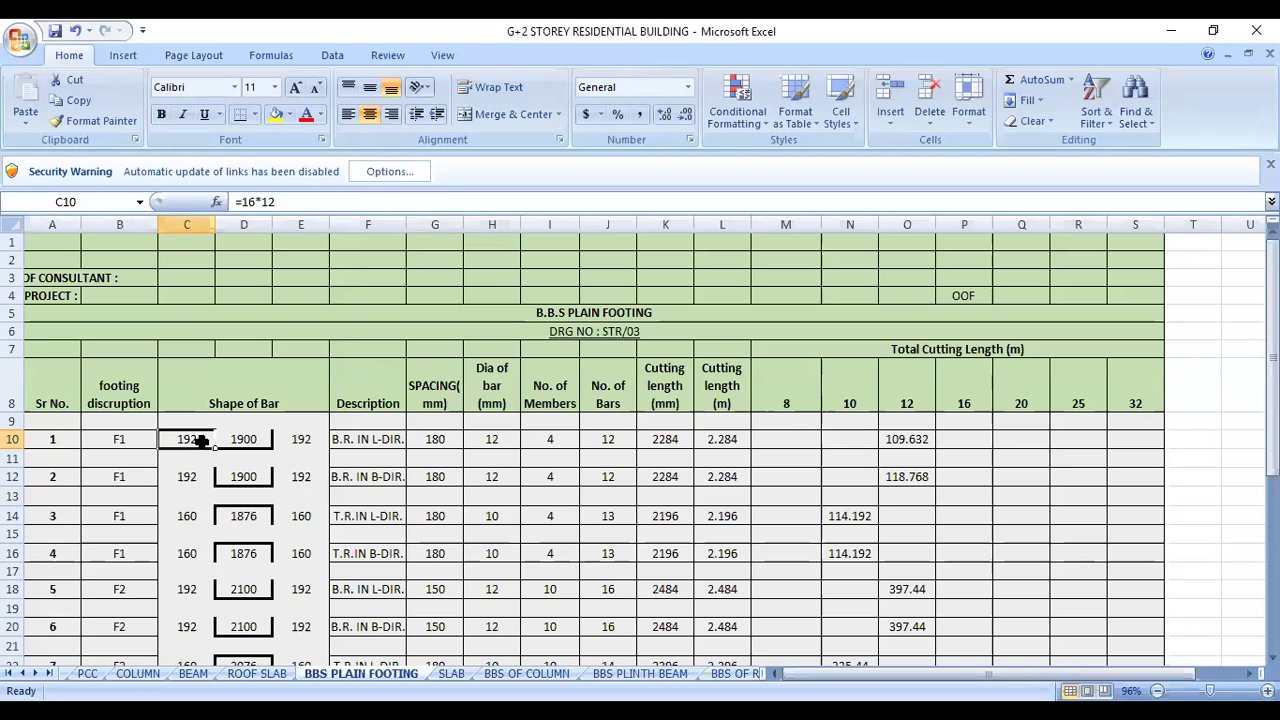
{"action": "left_click", "coordinate": [312, 438]}
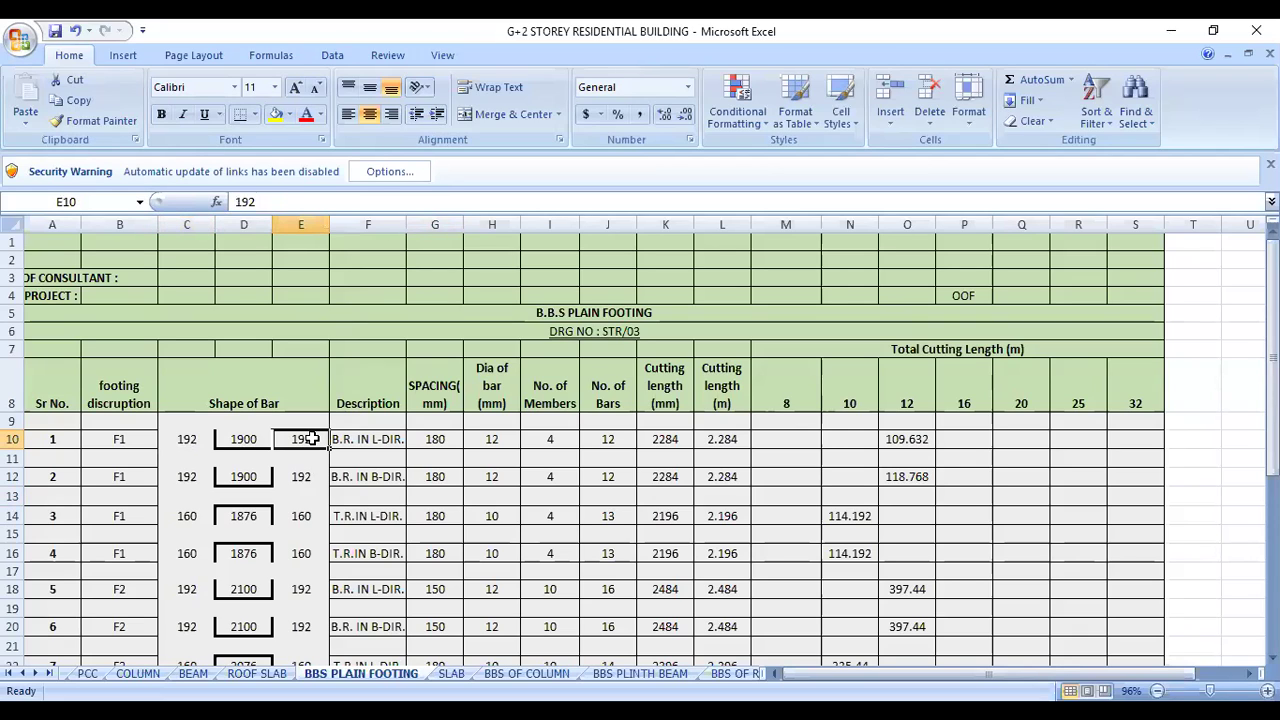
{"action": "left_click", "coordinate": [679, 440]}
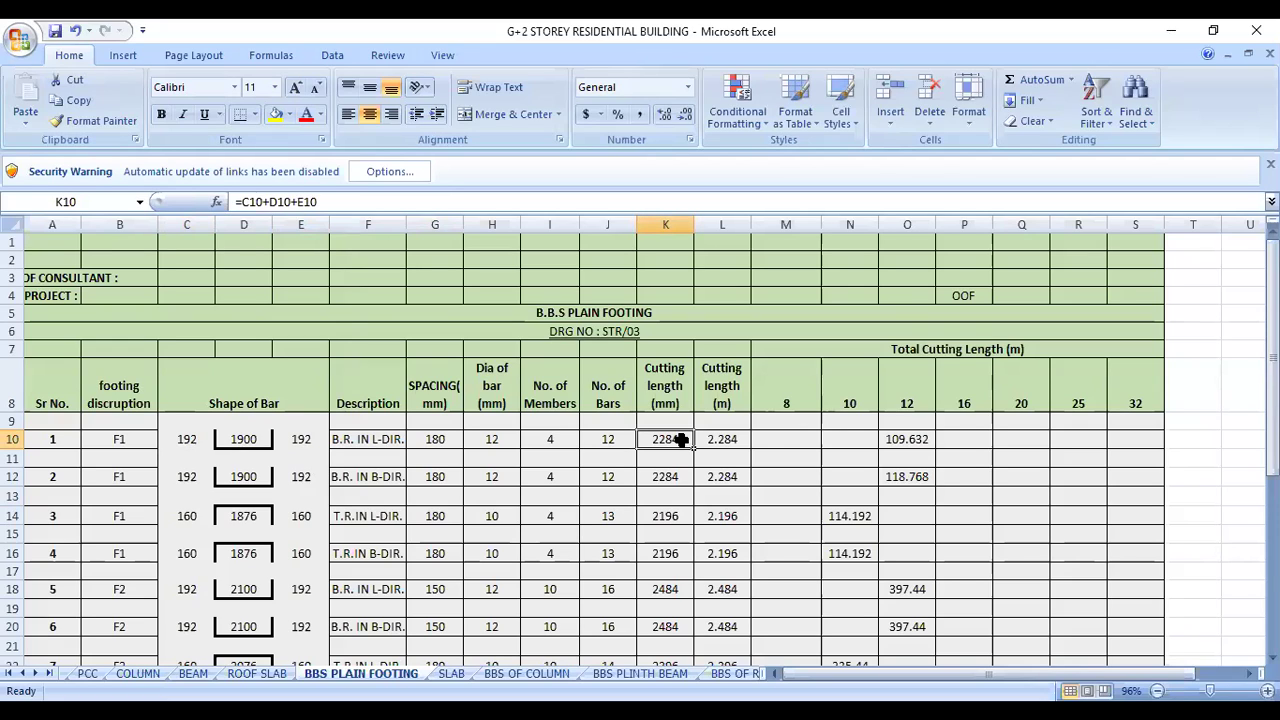
{"action": "left_click", "coordinate": [743, 438]}
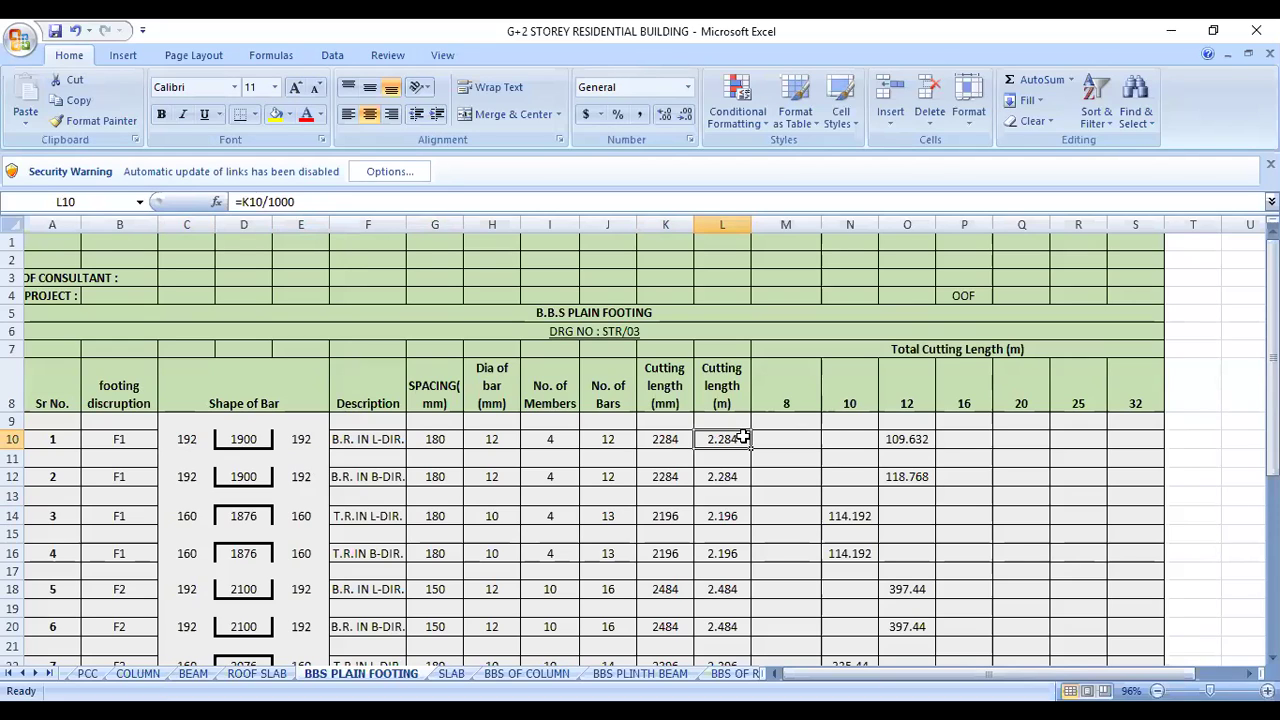
{"action": "left_click", "coordinate": [611, 439]}
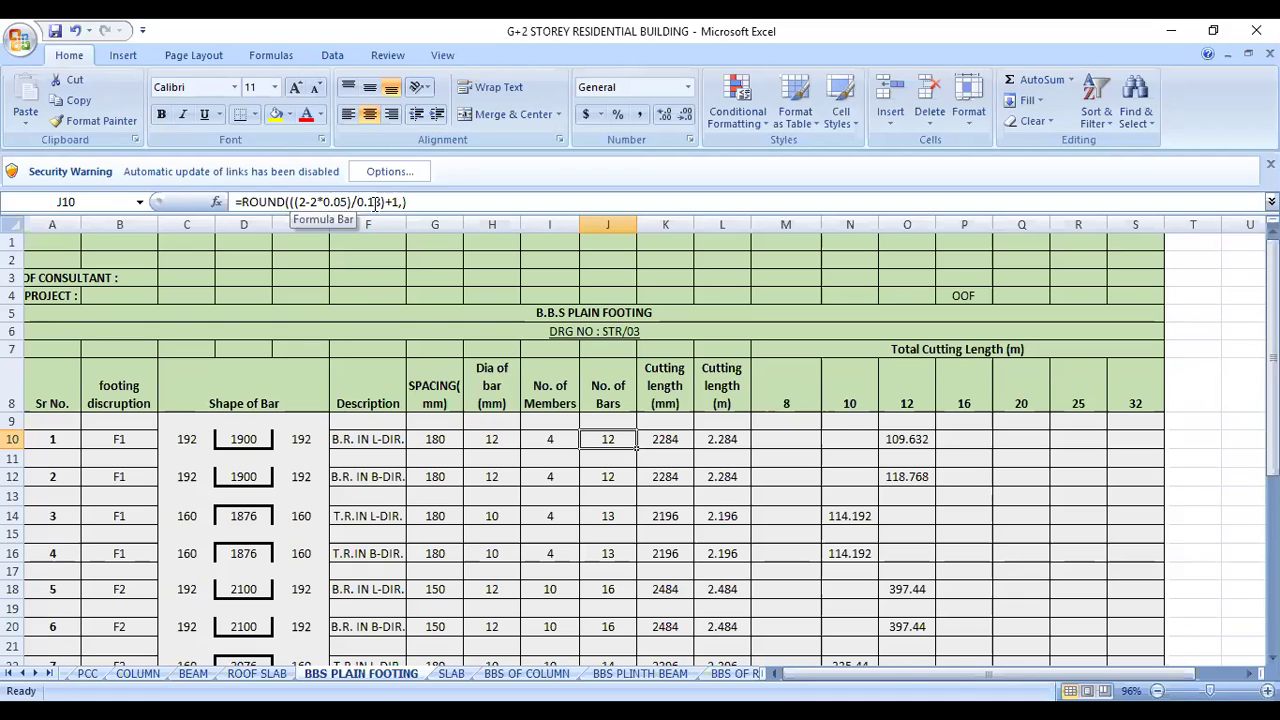
Step: Inspect row 10's formulas for cutting length in mm, cutting length in m and total cutting length of the 12 mm bars
{"action": "left_click", "coordinate": [677, 443]}
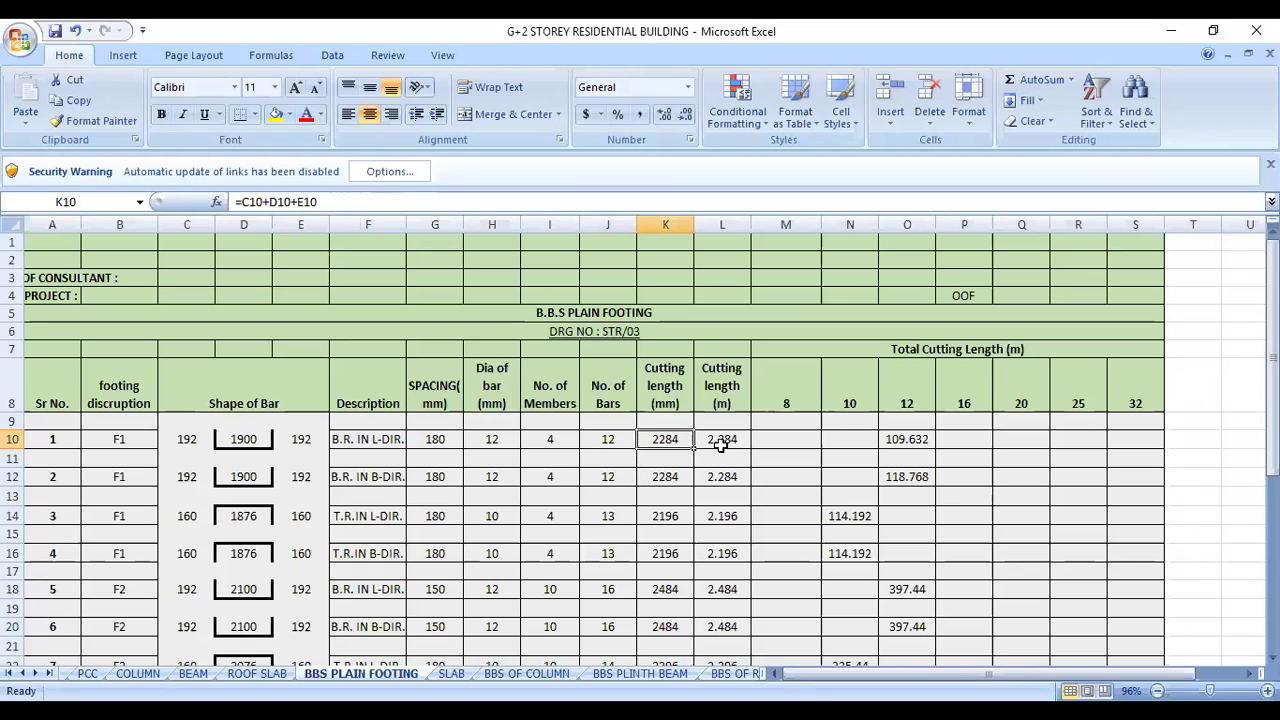
{"action": "left_click", "coordinate": [734, 446]}
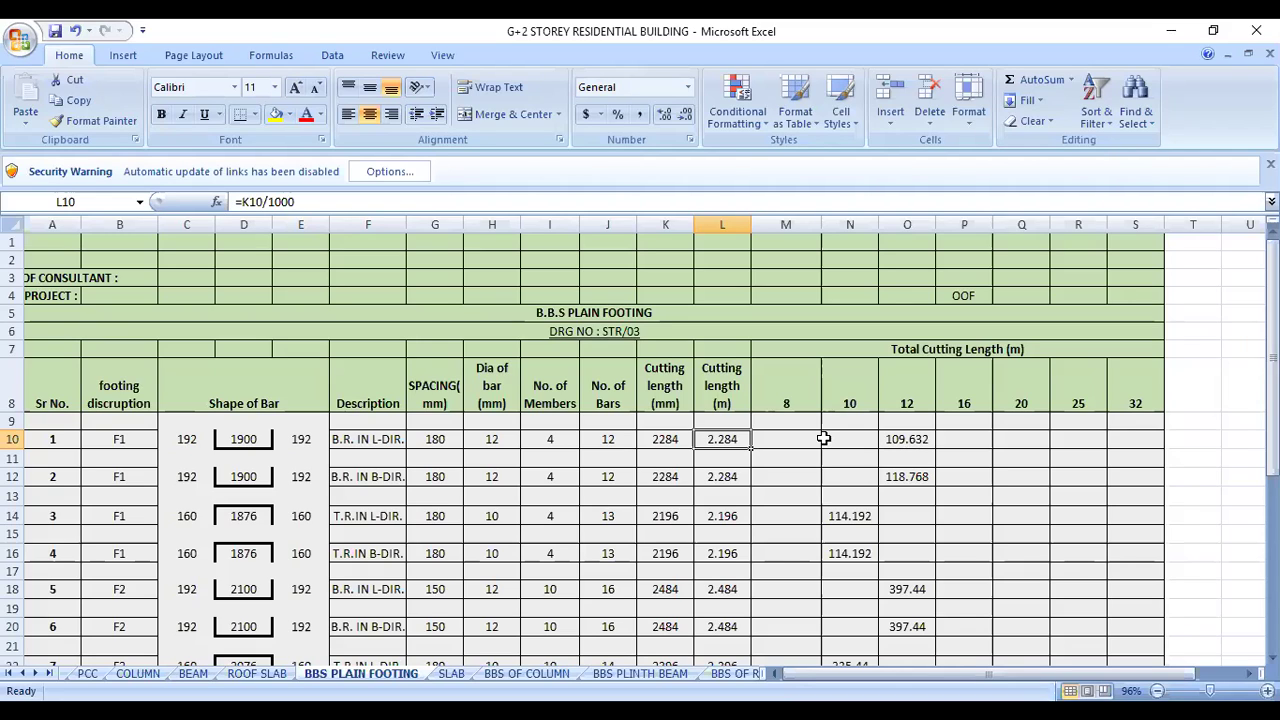
{"action": "left_click", "coordinate": [909, 442]}
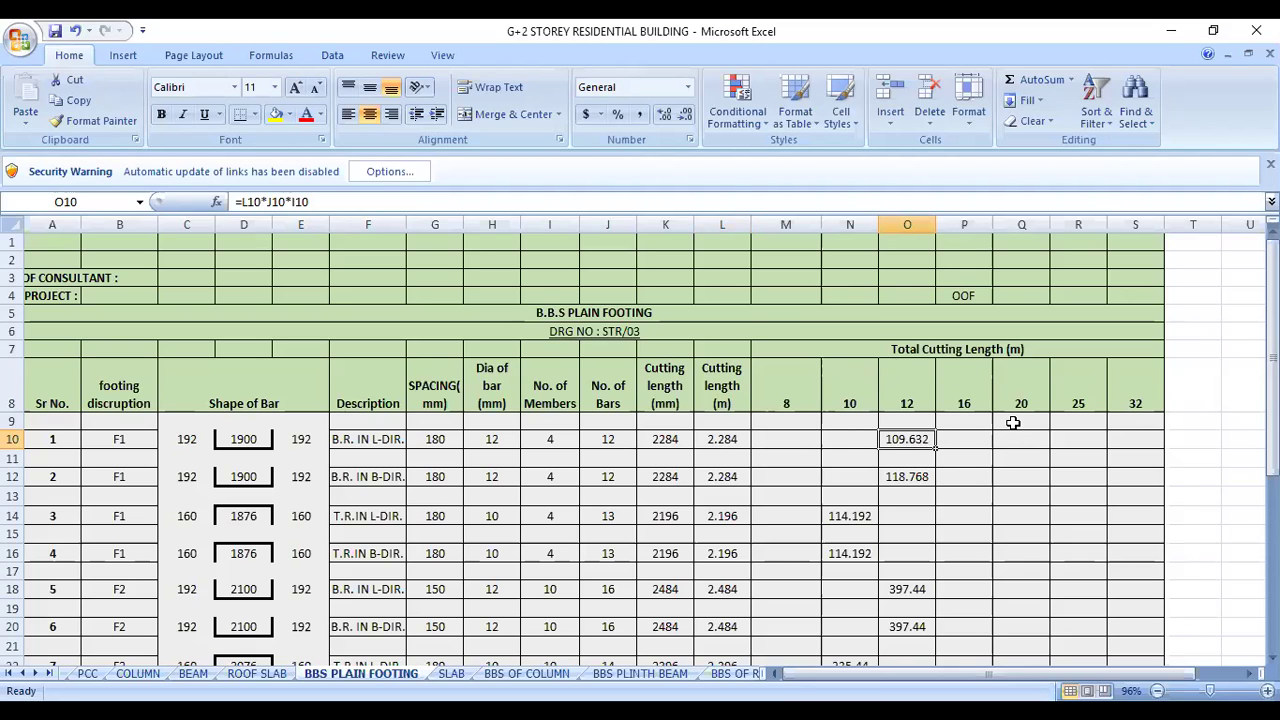
Step: Go through the Total Cutting Length columns by bar diameter, from 8 and 10 to 12 and 16 mm
{"action": "left_click", "coordinate": [799, 405]}
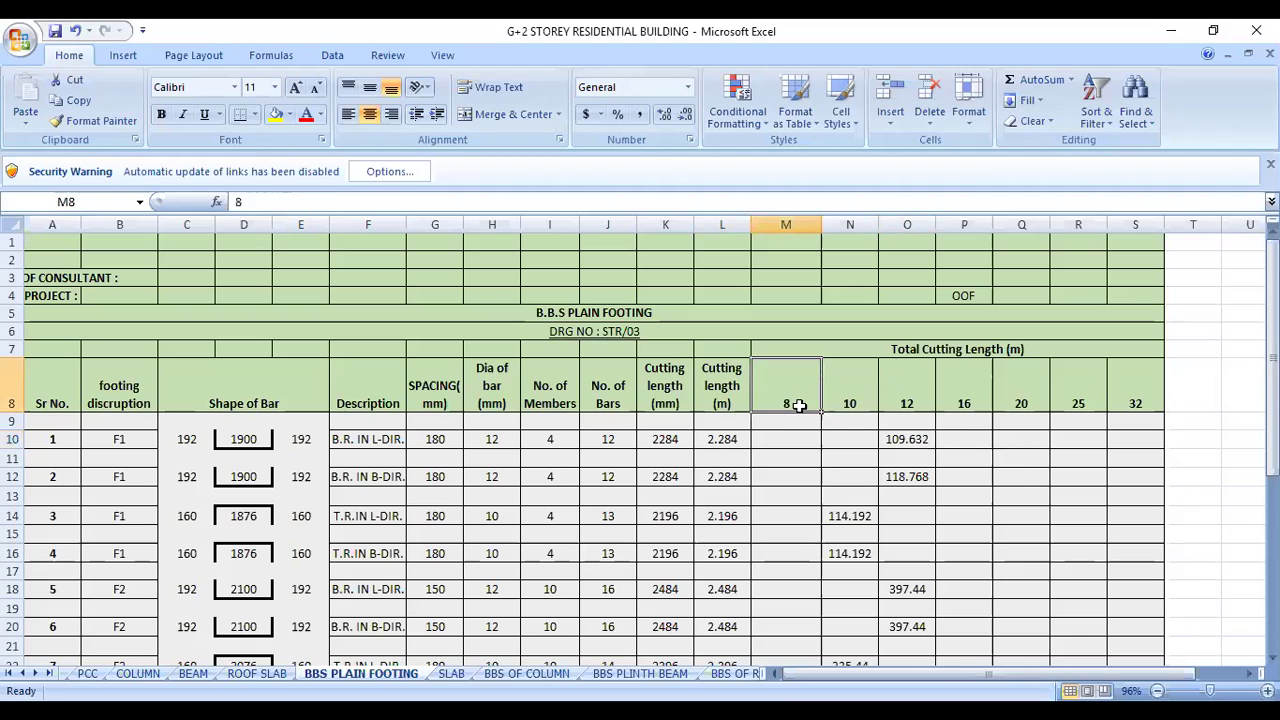
{"action": "left_click", "coordinate": [803, 550]}
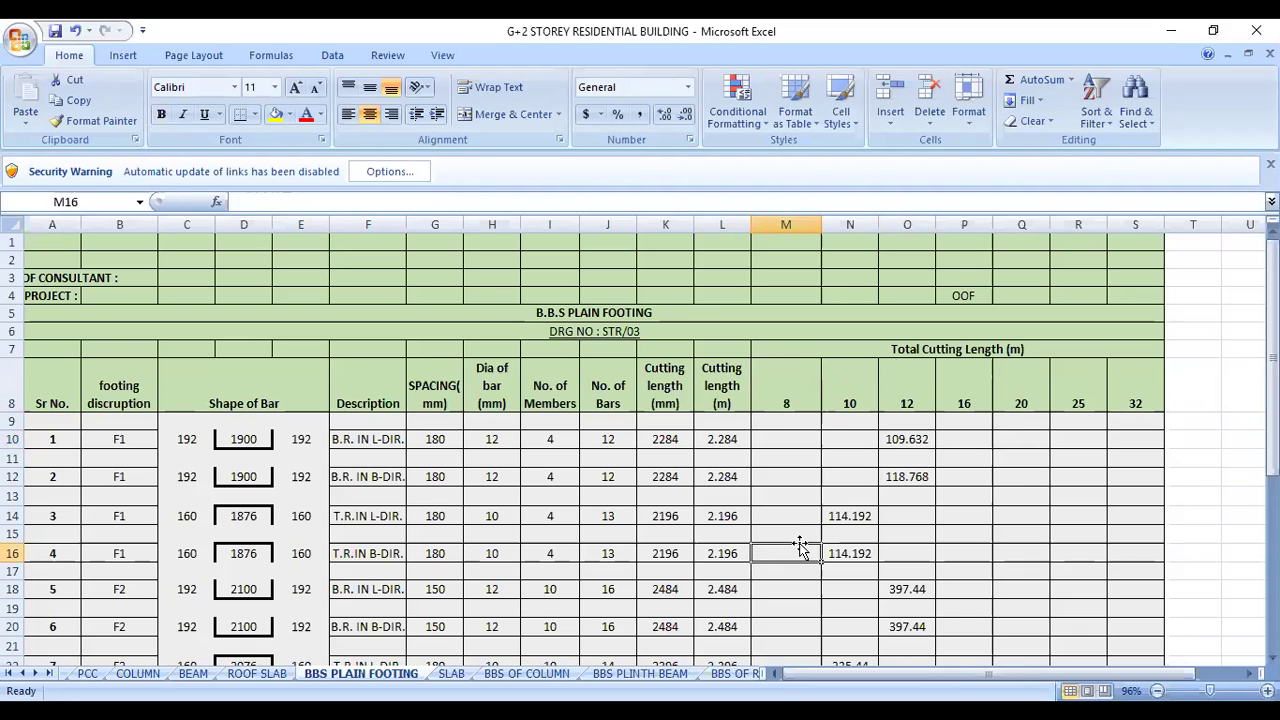
{"action": "left_click", "coordinate": [850, 403]}
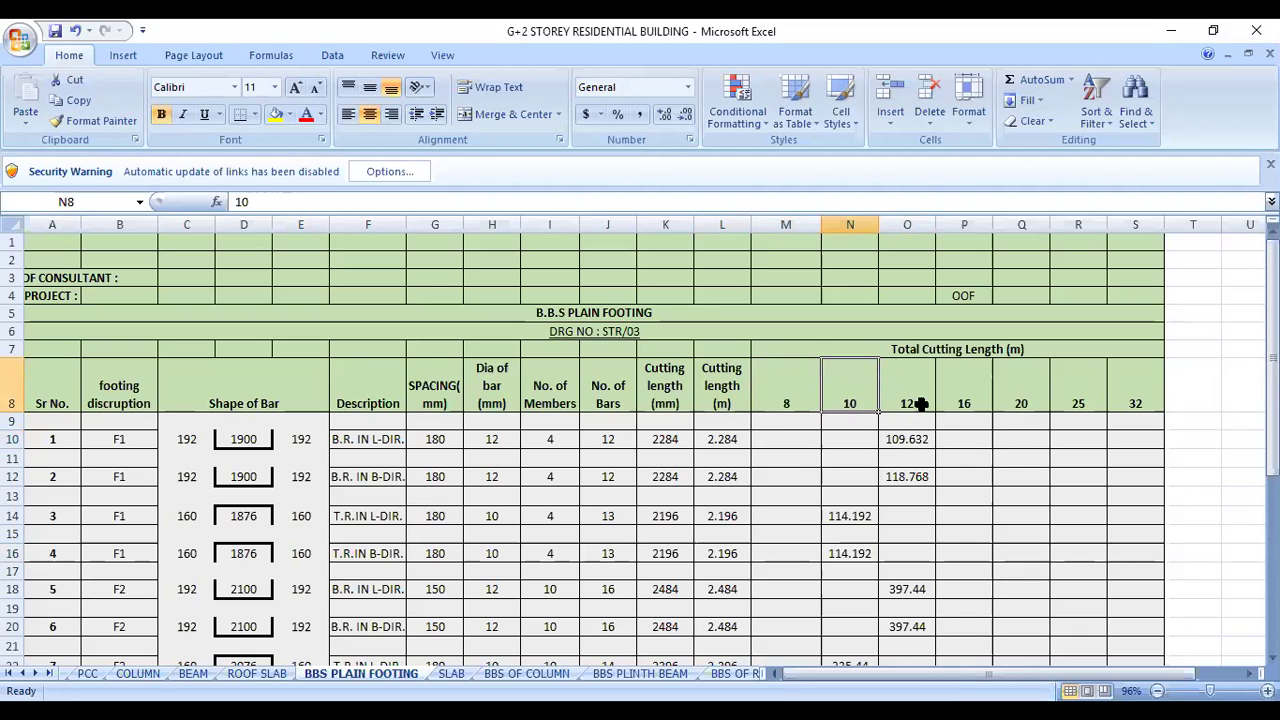
{"action": "left_click", "coordinate": [924, 398]}
{"action": "left_click", "coordinate": [985, 402]}
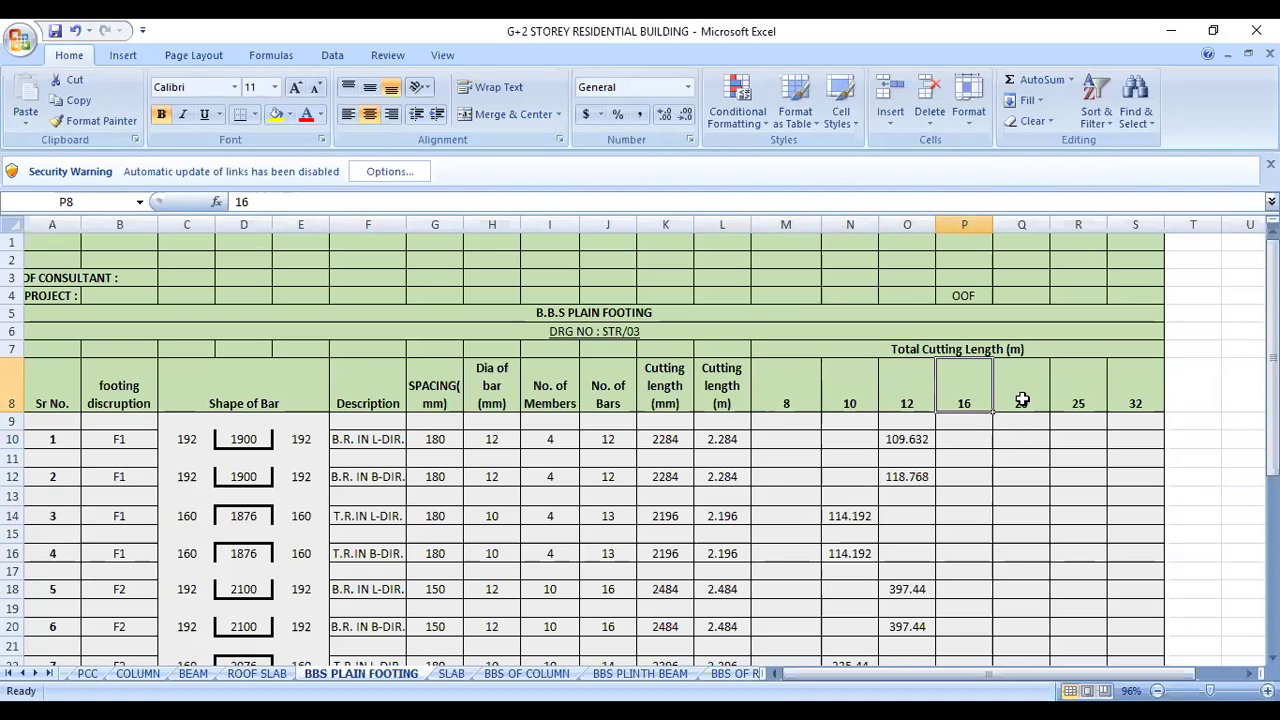
Step: Trace row 10's total cutting length formula through its cutting length, bar and member counts, and switch to the typical footing elevation in the structural drawings PDF
{"action": "left_click", "coordinate": [928, 440]}
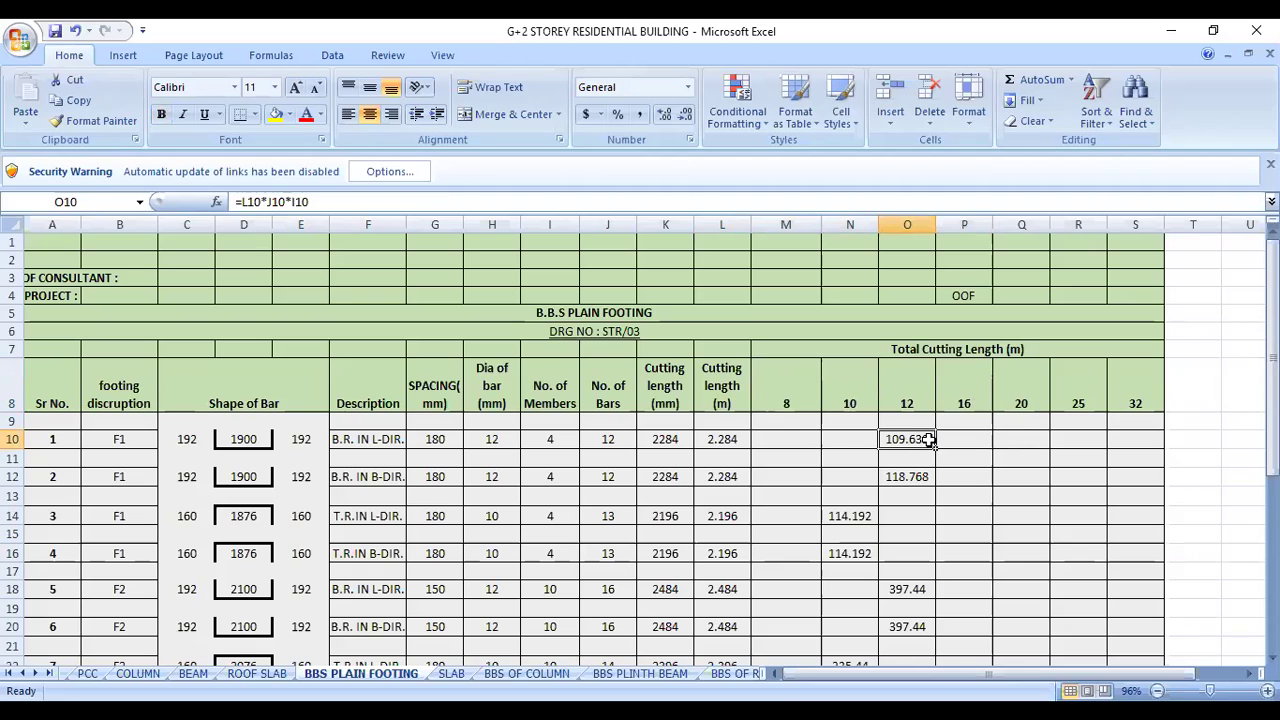
{"action": "left_click", "coordinate": [721, 440]}
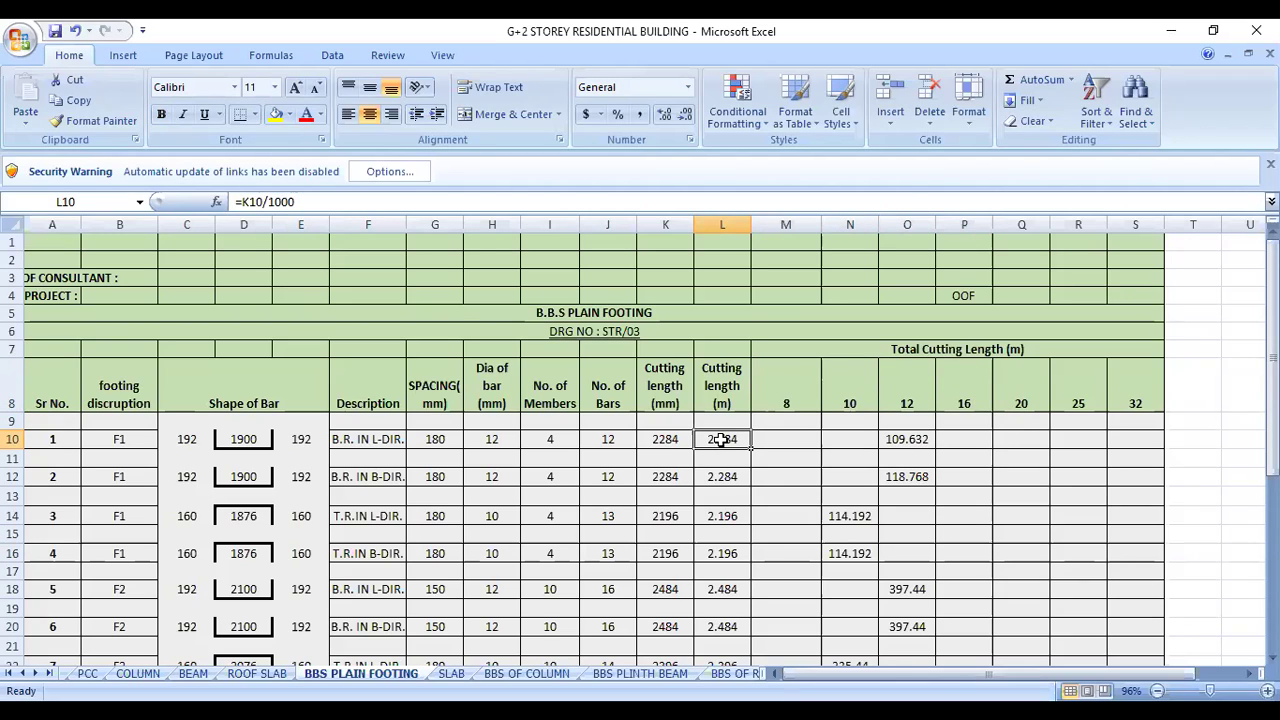
{"action": "left_click", "coordinate": [626, 438]}
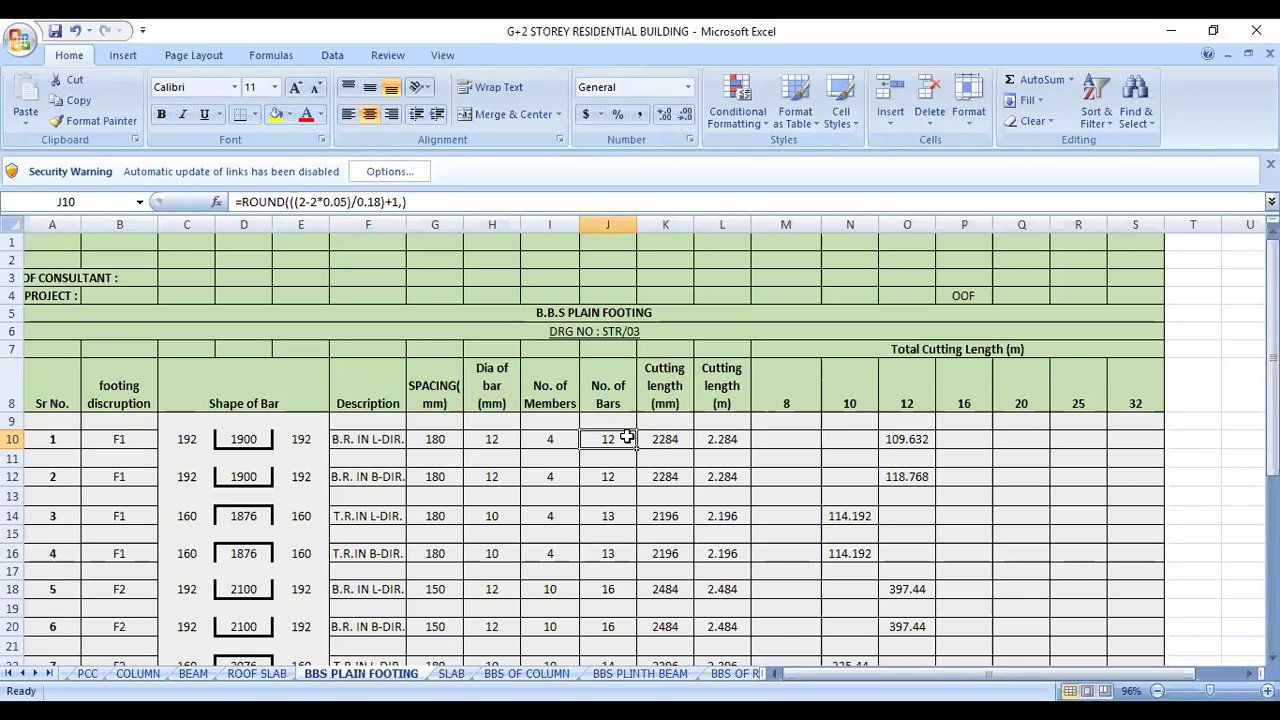
{"action": "left_click", "coordinate": [563, 440]}
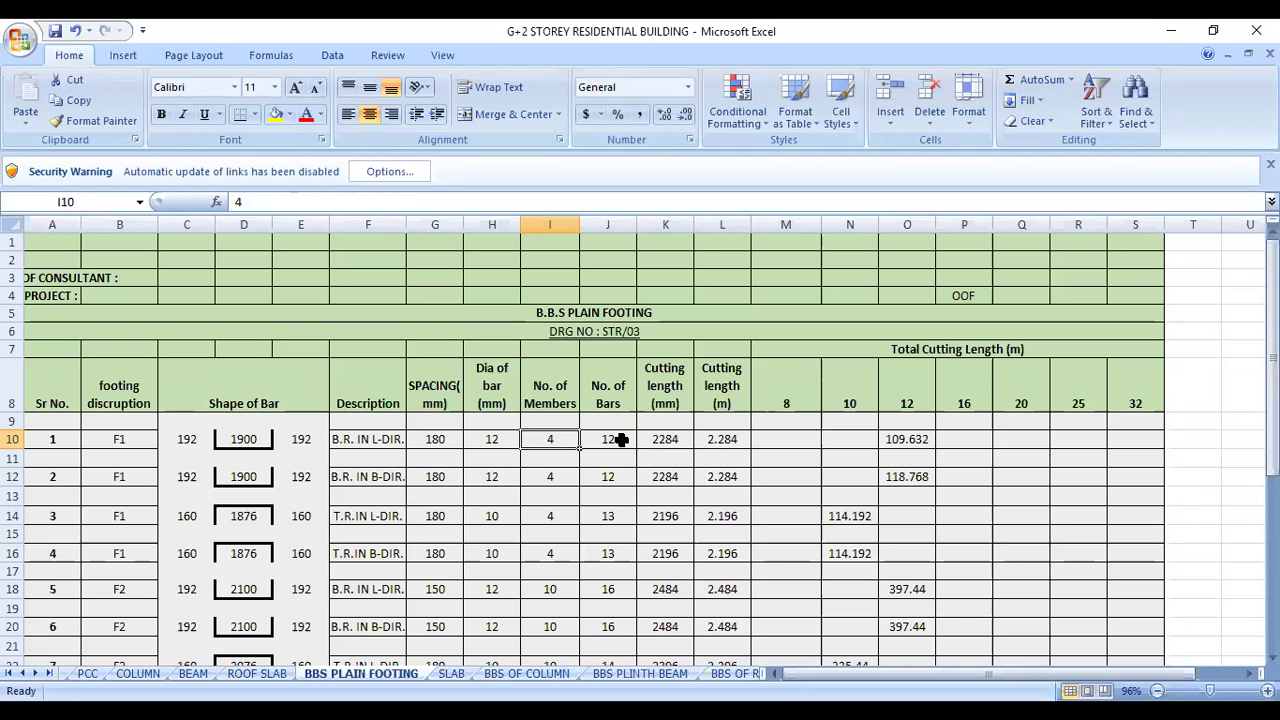
{"action": "left_click", "coordinate": [621, 440]}
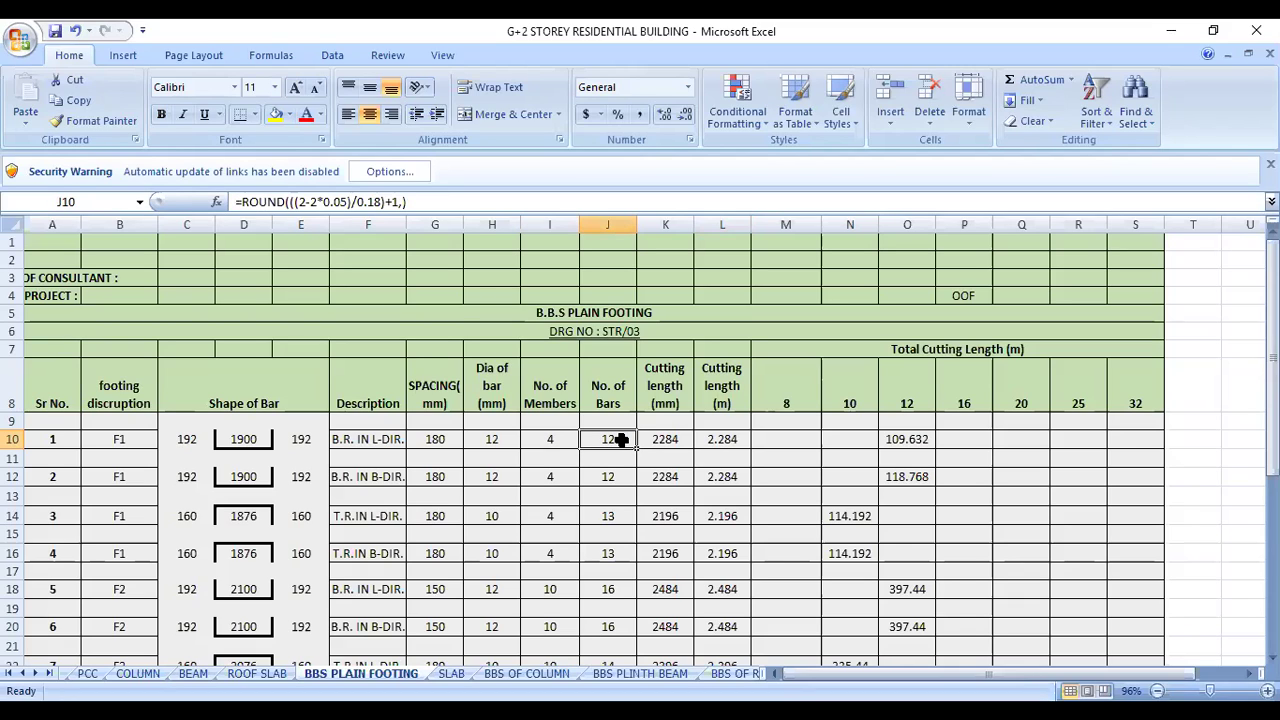
{"action": "left_click", "coordinate": [738, 440]}
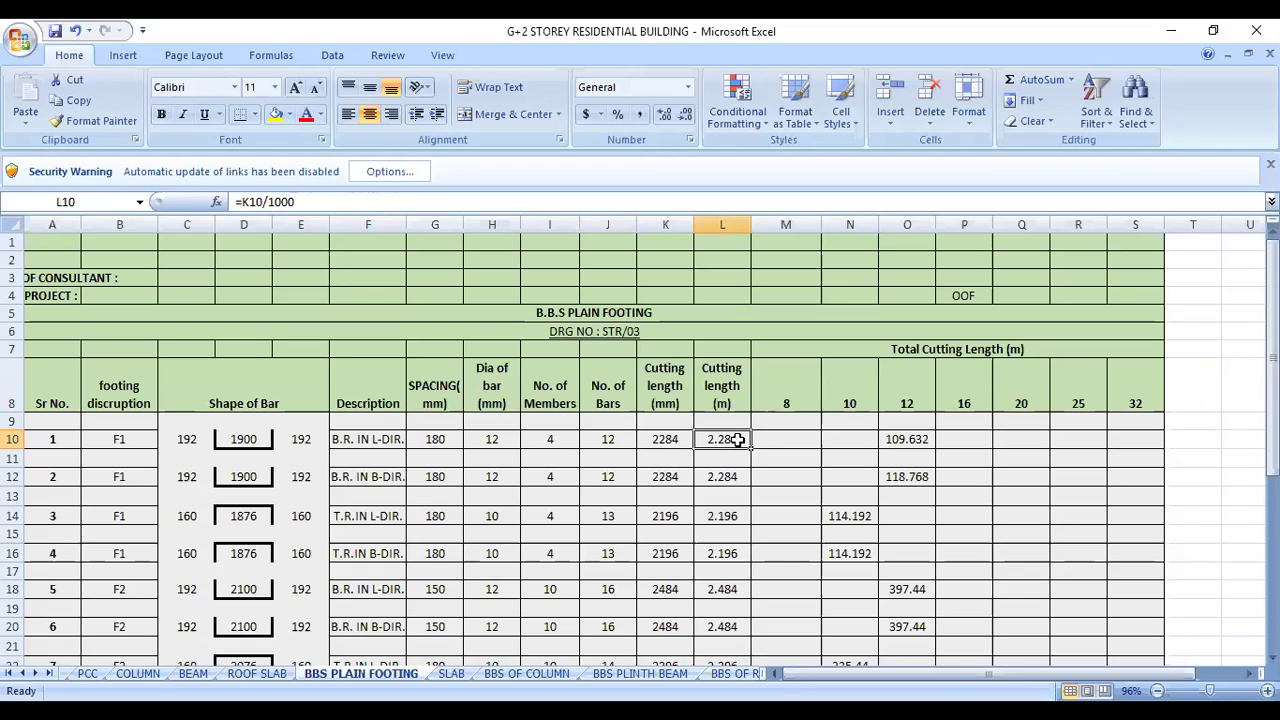
{"action": "left_click", "coordinate": [934, 441]}
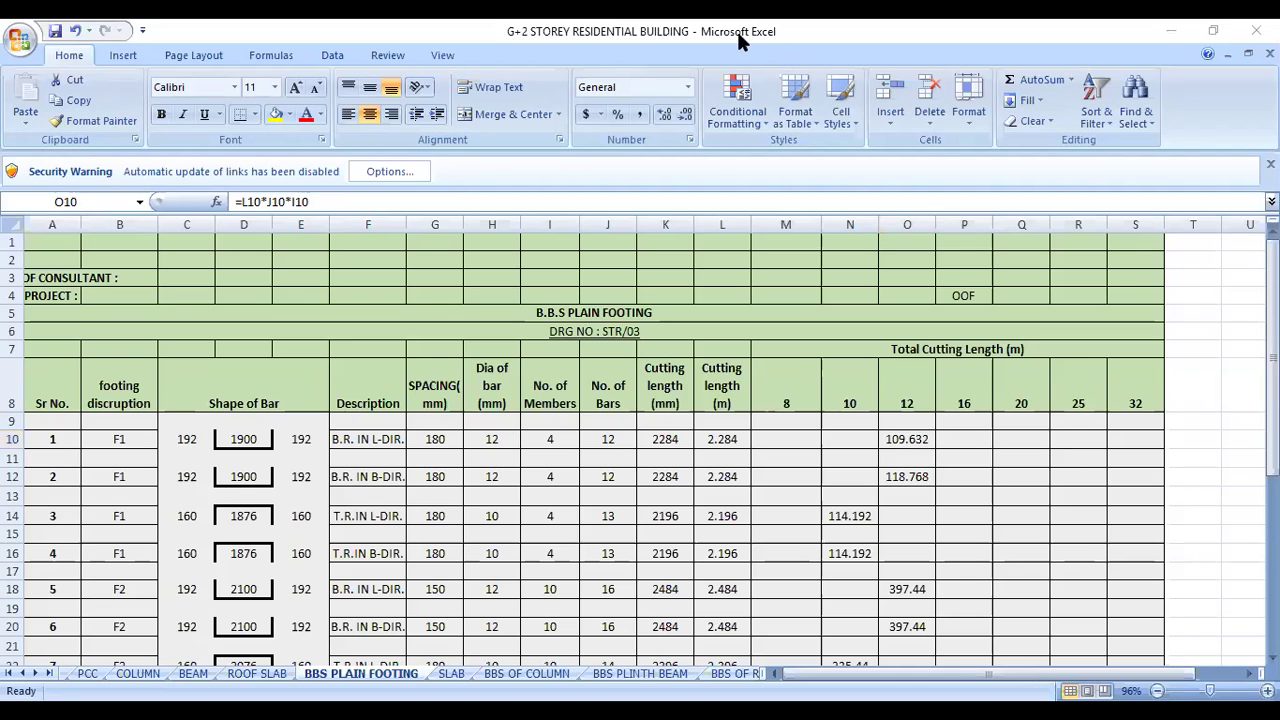
{"action": "key", "text": "alt+Tab"}
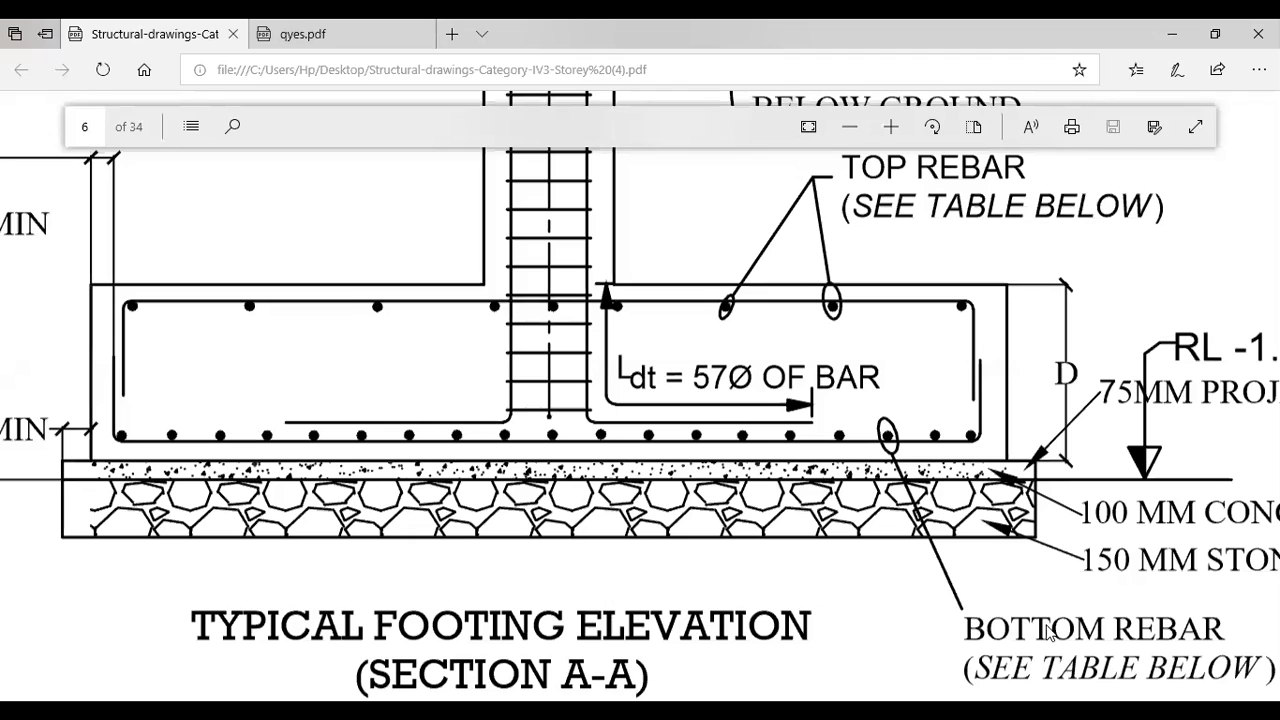
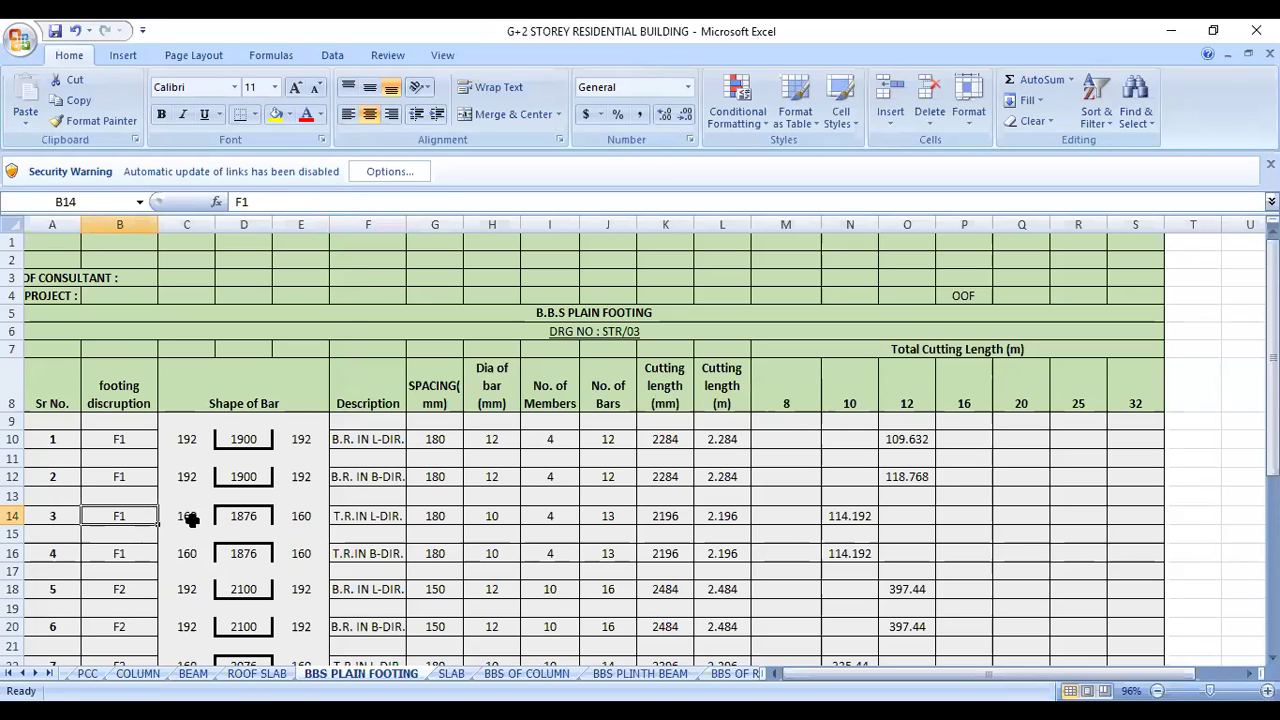
Step: Back in the Excel schedule, inspect the F1 top bar's hook and straight length formulas in row 14, comparing the deductions with row 10's bar diameter
{"action": "left_click", "coordinate": [190, 517]}
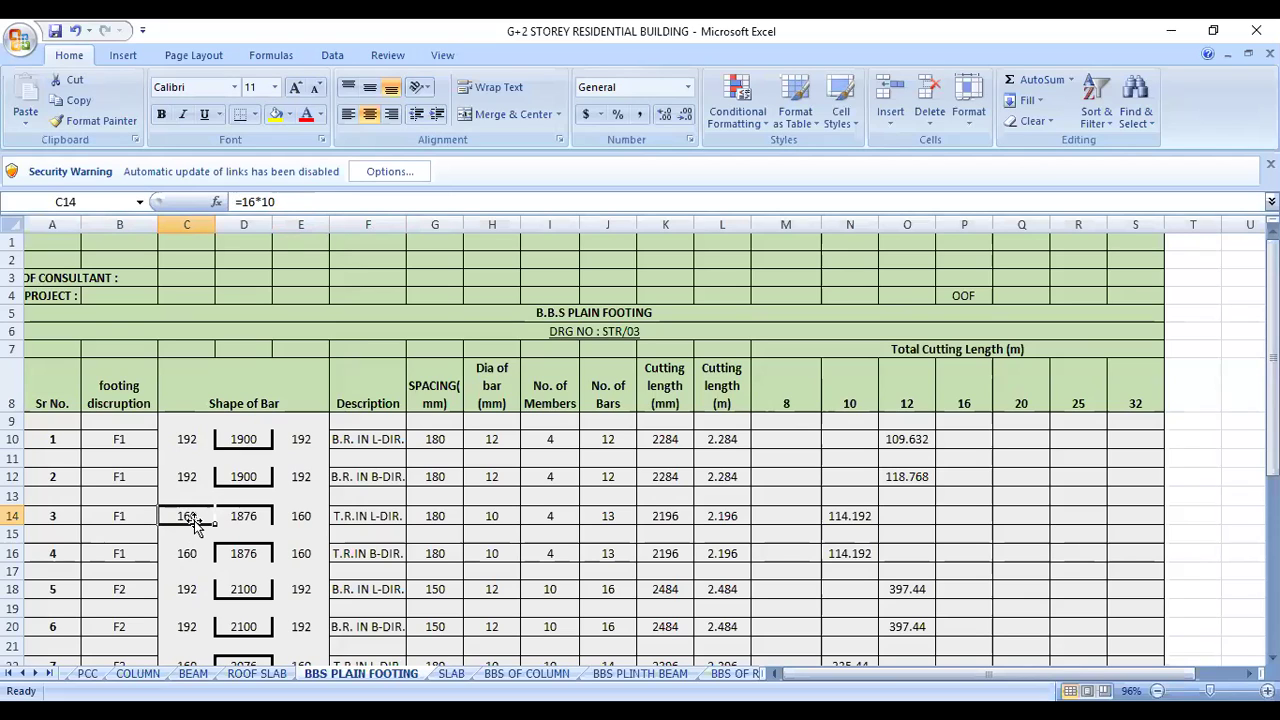
{"action": "left_click", "coordinate": [316, 515]}
{"action": "left_click", "coordinate": [249, 513]}
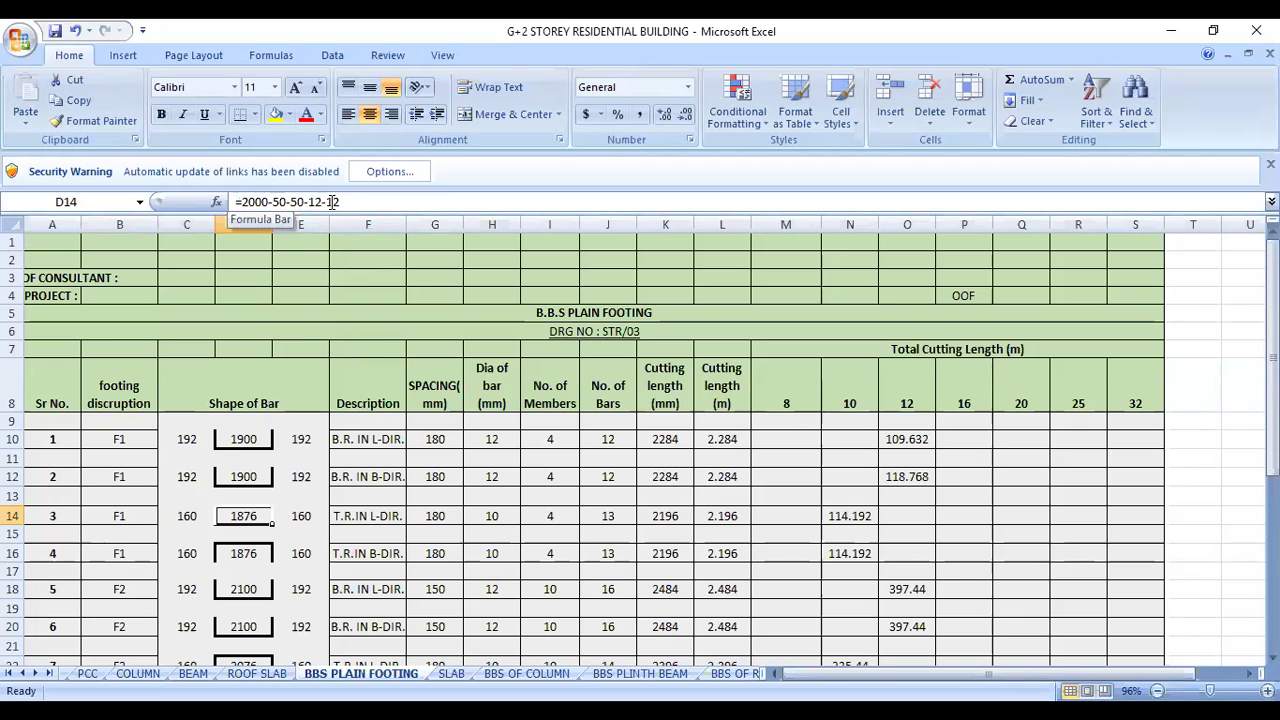
{"action": "left_click", "coordinate": [503, 440]}
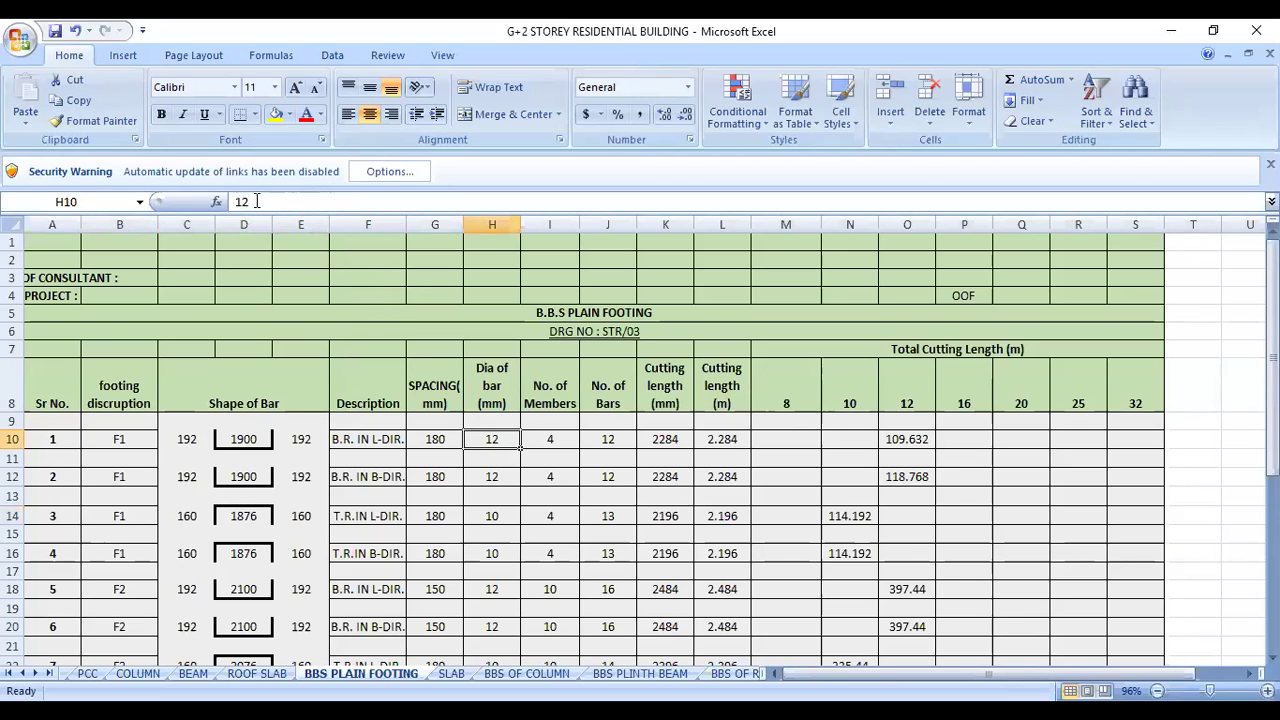
{"action": "left_click", "coordinate": [251, 519]}
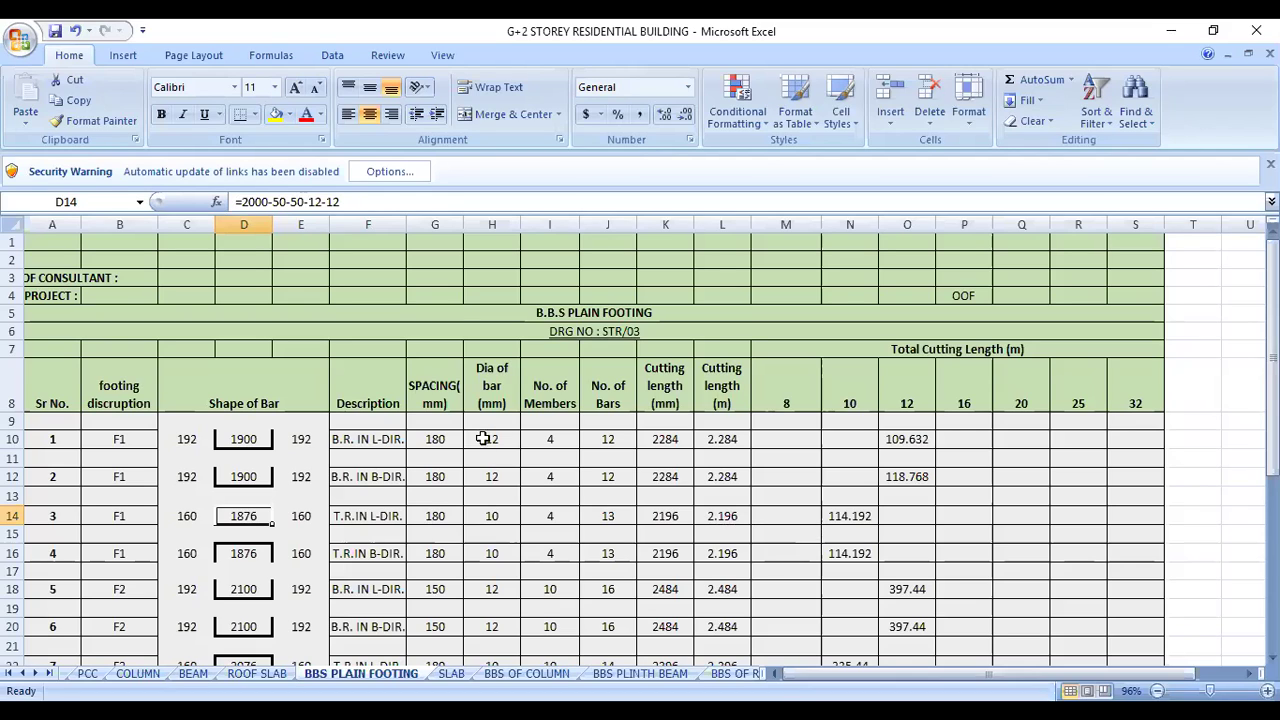
Step: Inspect the F1 top bars' spacing, diameter, number of bars and cutting length in mm, plus row 16's total cutting length formula
{"action": "left_click", "coordinate": [445, 519]}
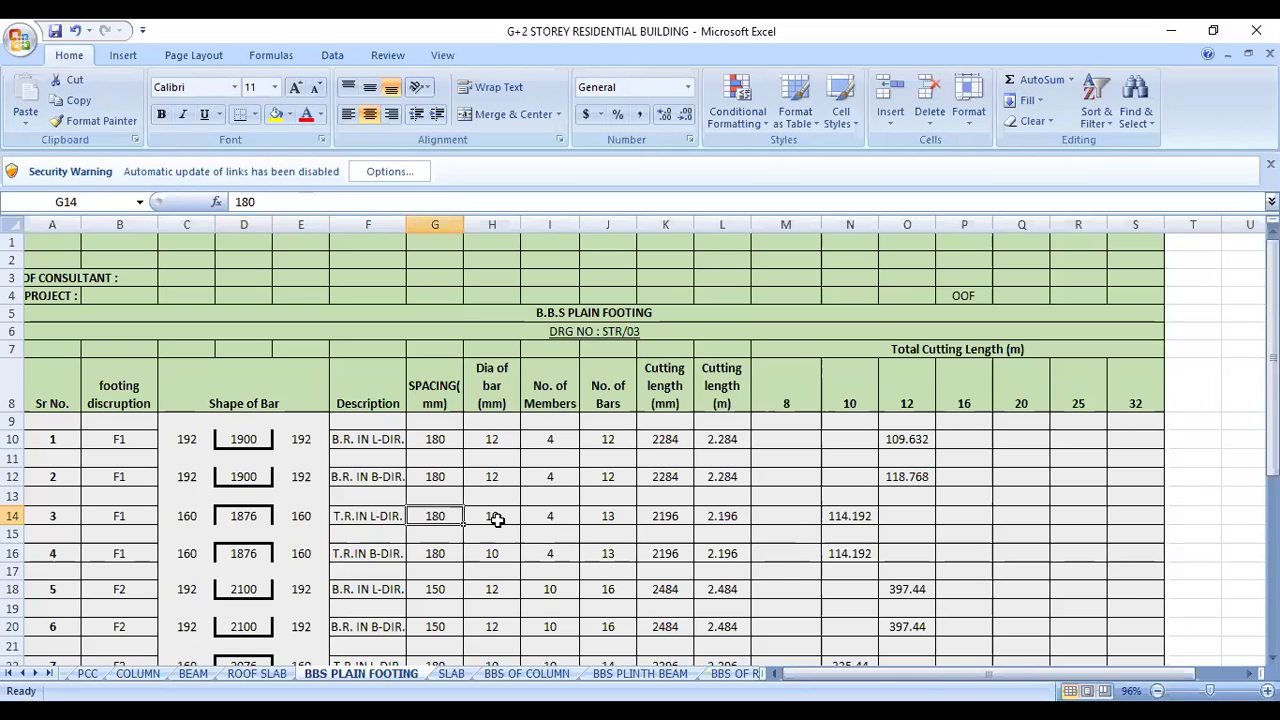
{"action": "left_click", "coordinate": [507, 515]}
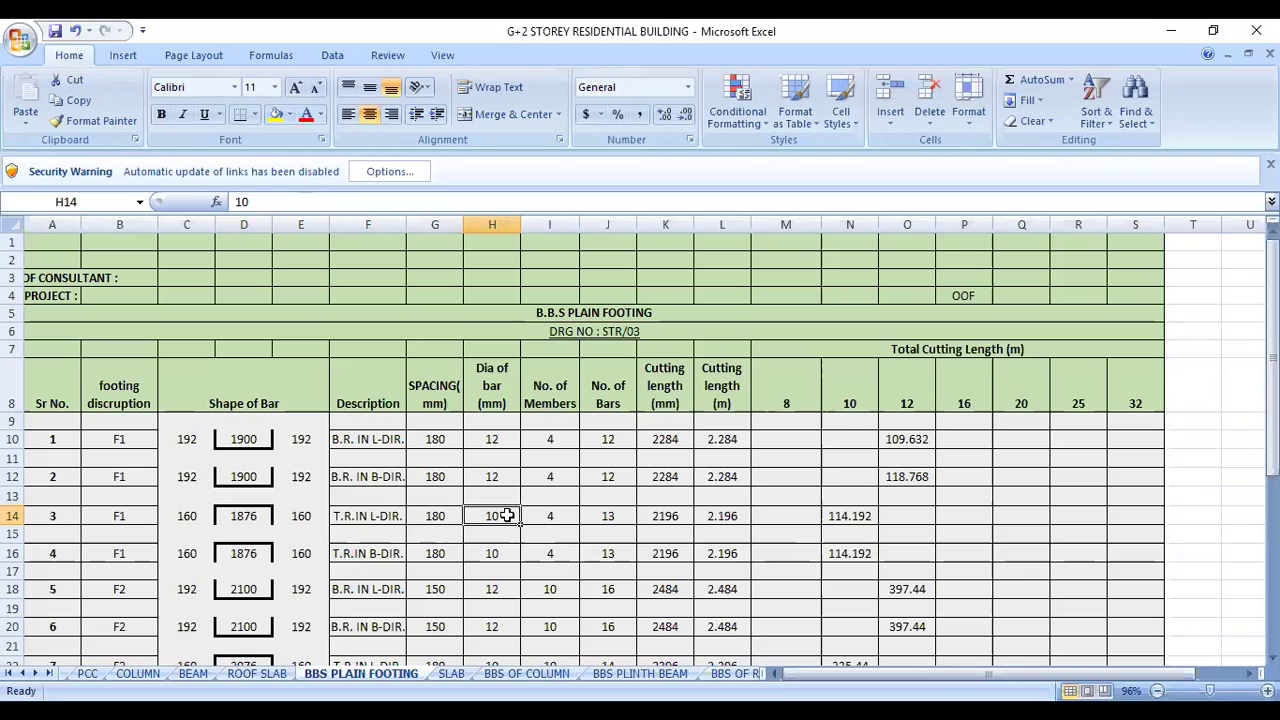
{"action": "left_click", "coordinate": [508, 558]}
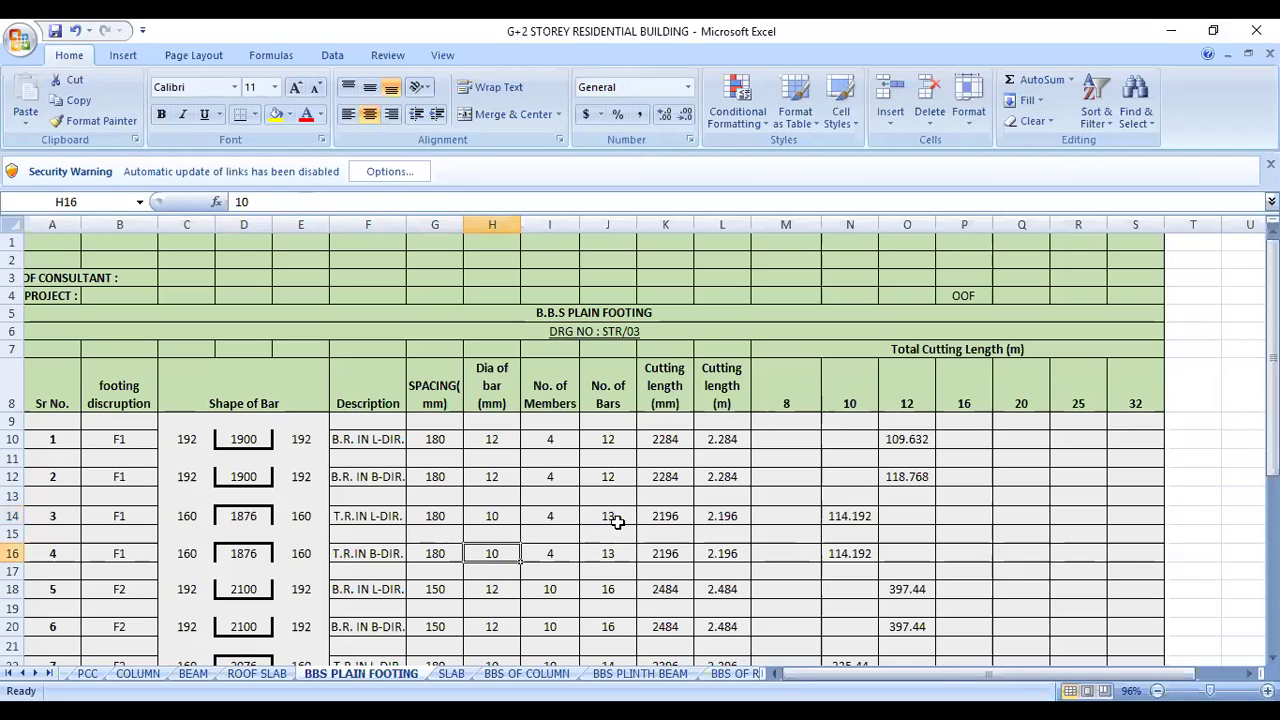
{"action": "left_click", "coordinate": [616, 521]}
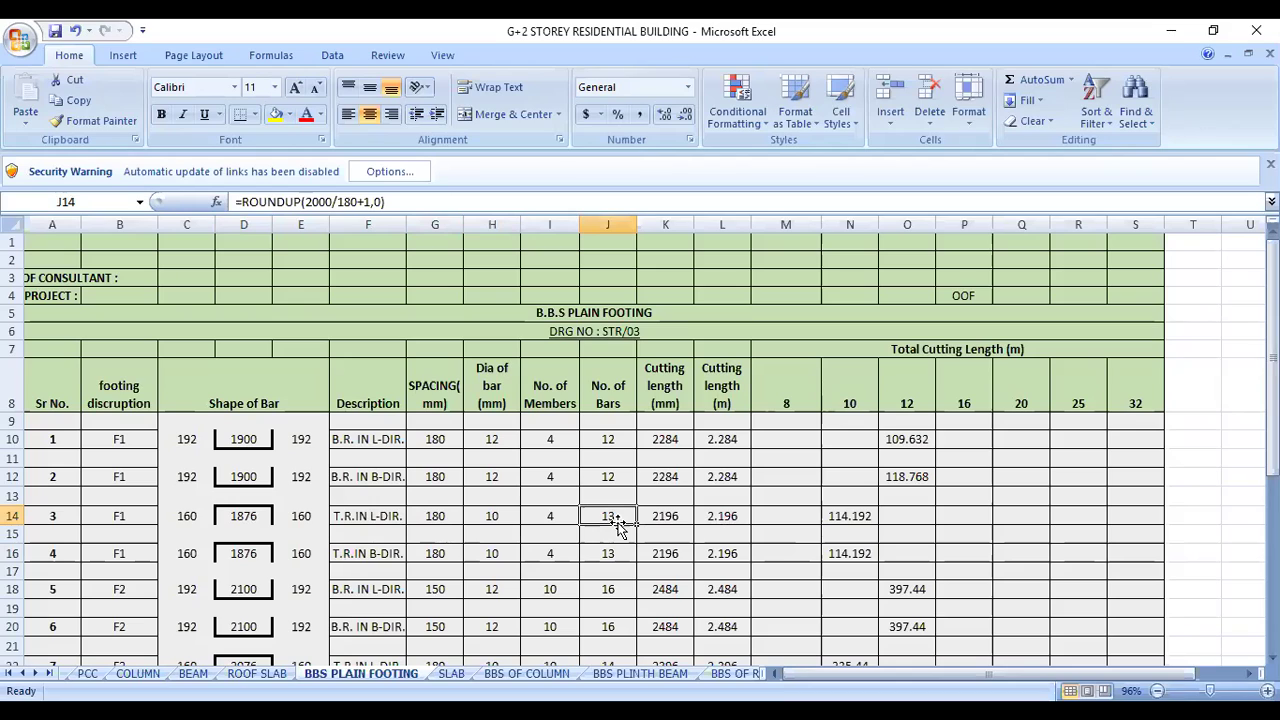
{"action": "left_click", "coordinate": [682, 517]}
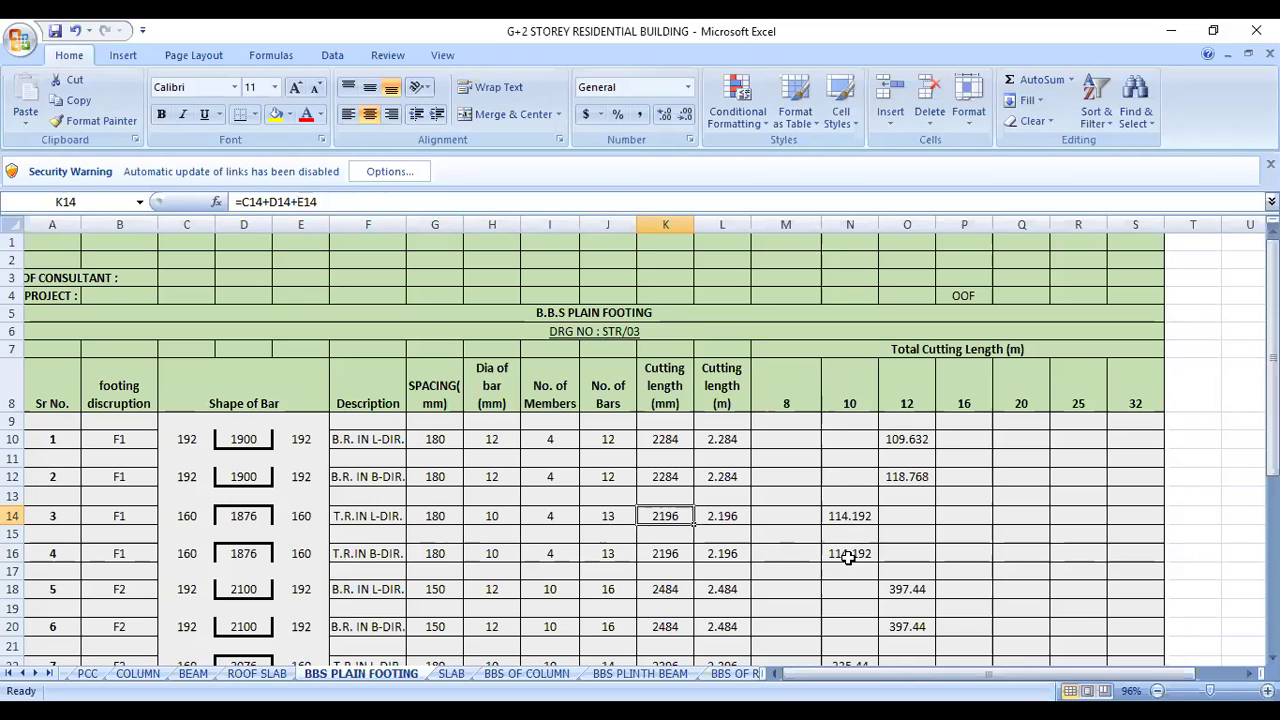
{"action": "left_click", "coordinate": [848, 557]}
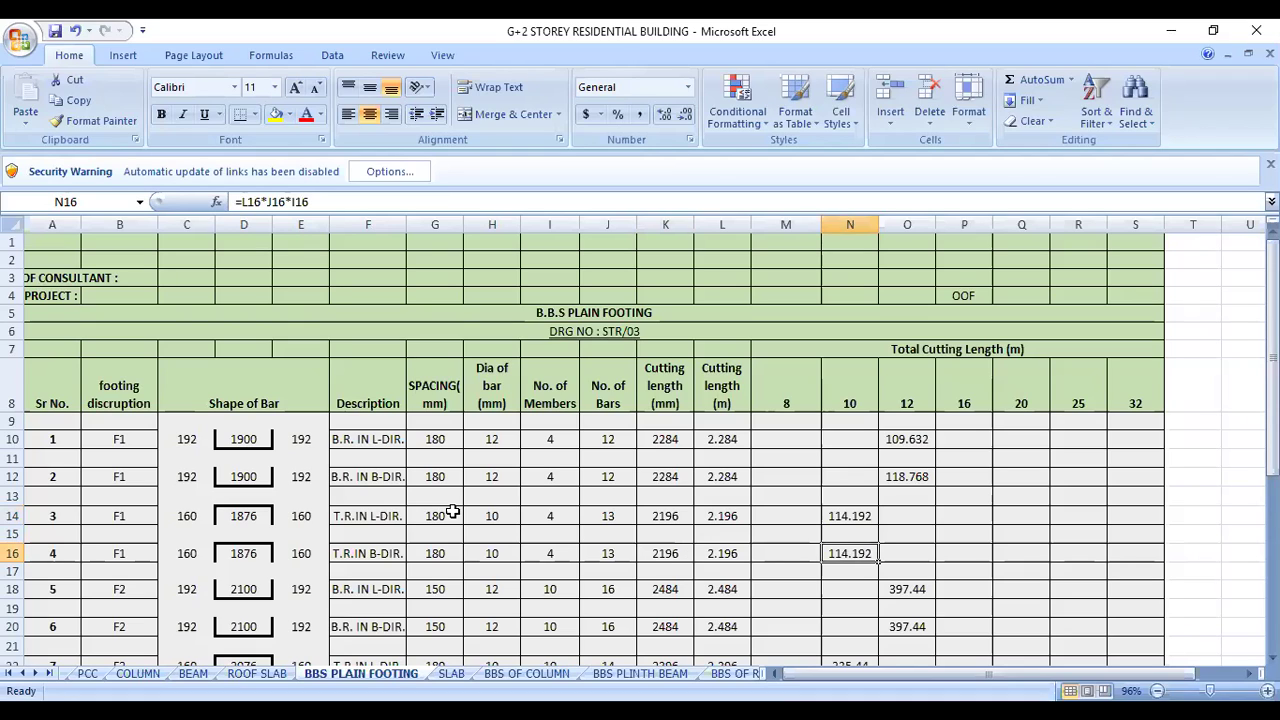
Step: Select the first F2 entry, switch to the structural drawings PDF and find the F2 footings on the footing layout plan
{"action": "left_click", "coordinate": [141, 591]}
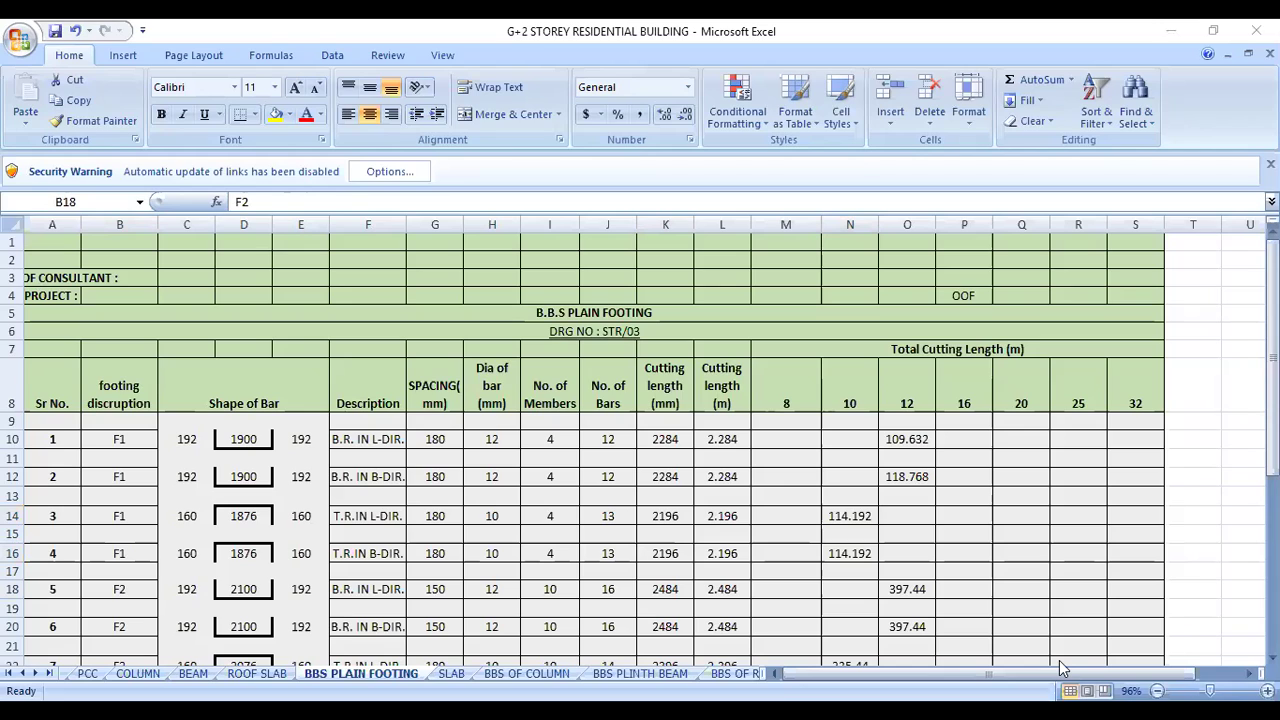
{"action": "key", "text": "alt+Tab"}
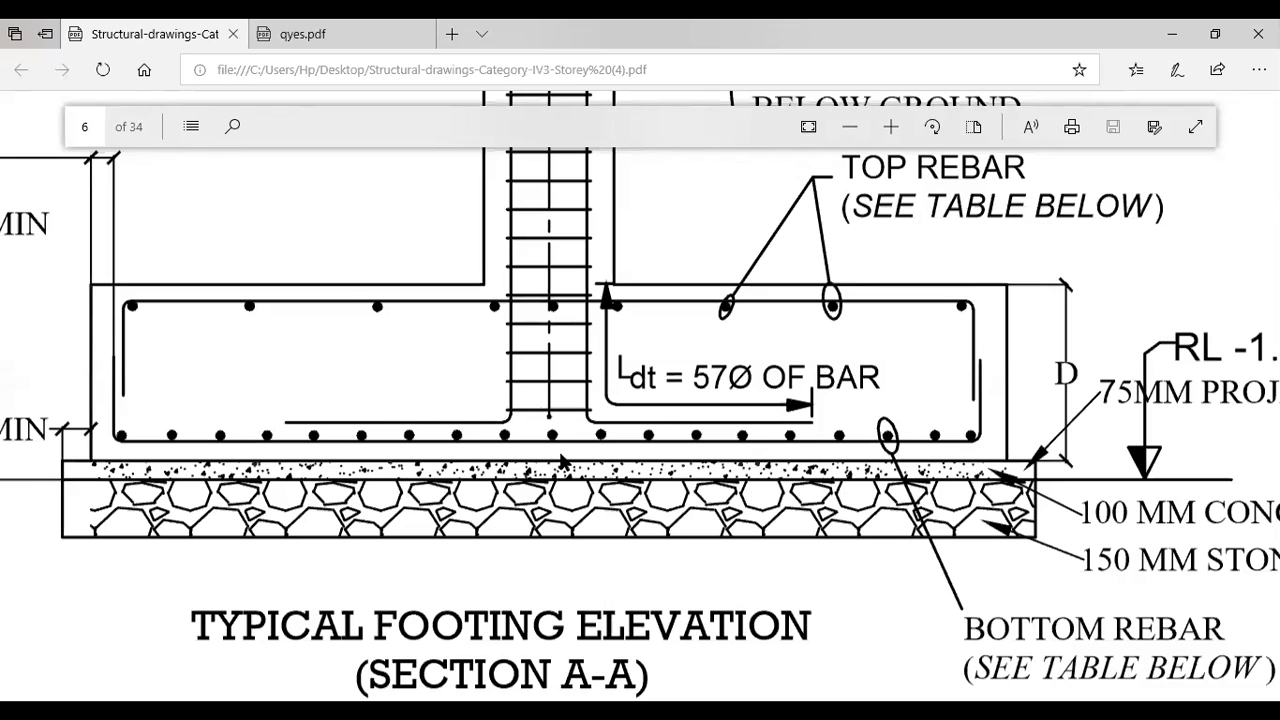
{"action": "scroll", "coordinate": [445, 418], "scroll_direction": "down", "scroll_amount": 3, "text": "ctrl"}
{"action": "scroll", "coordinate": [446, 417], "scroll_direction": "down", "scroll_amount": 3, "text": "ctrl"}
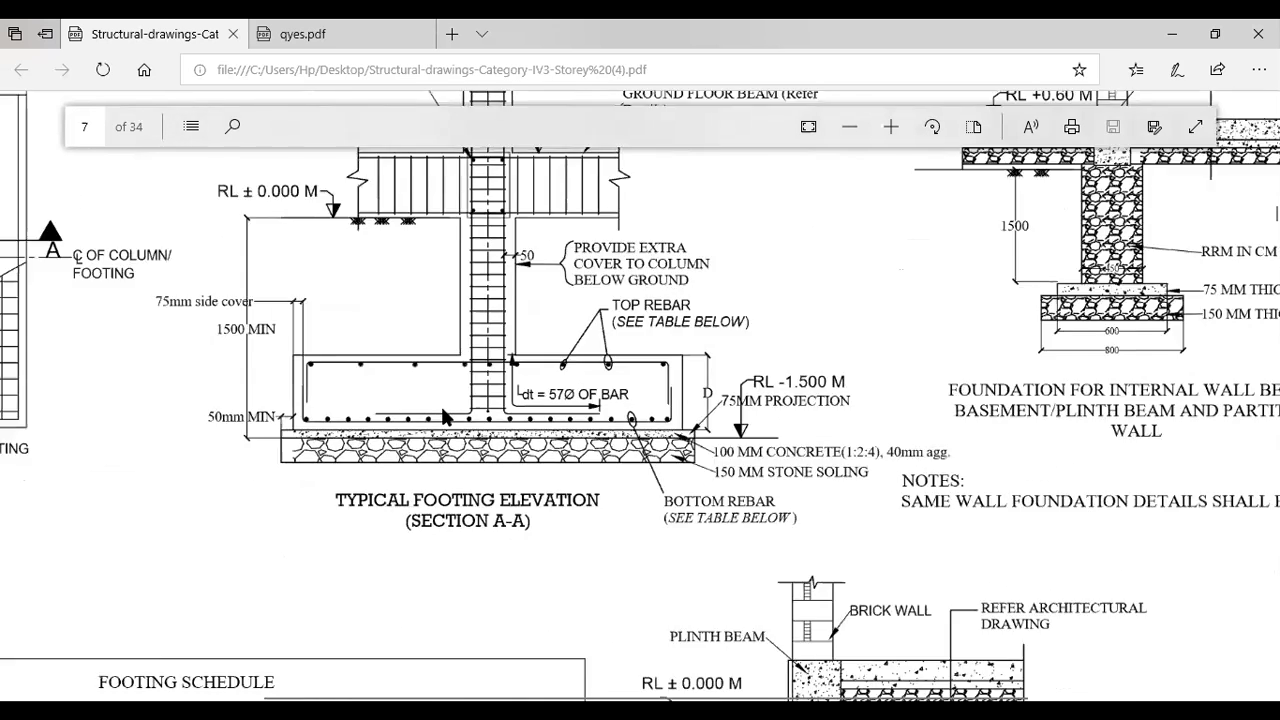
{"action": "scroll", "coordinate": [426, 391], "scroll_direction": "up", "scroll_amount": 5}
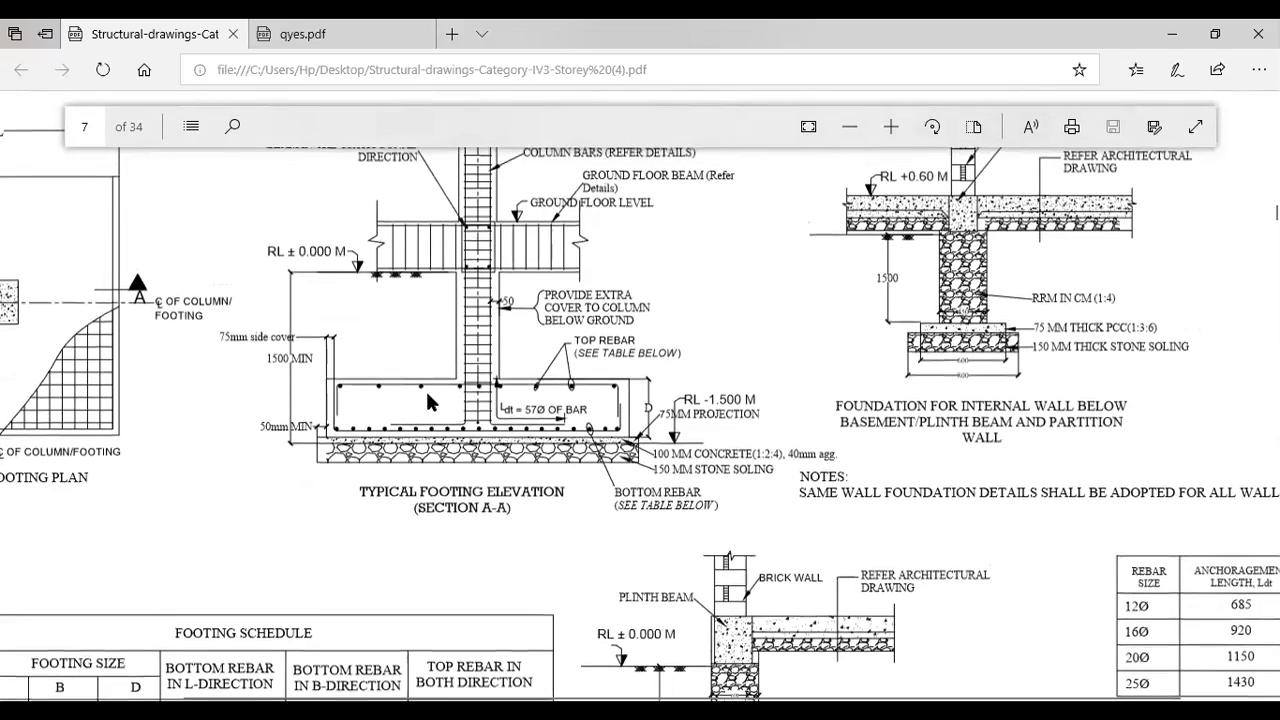
{"action": "scroll", "coordinate": [427, 394], "scroll_direction": "up", "scroll_amount": 10}
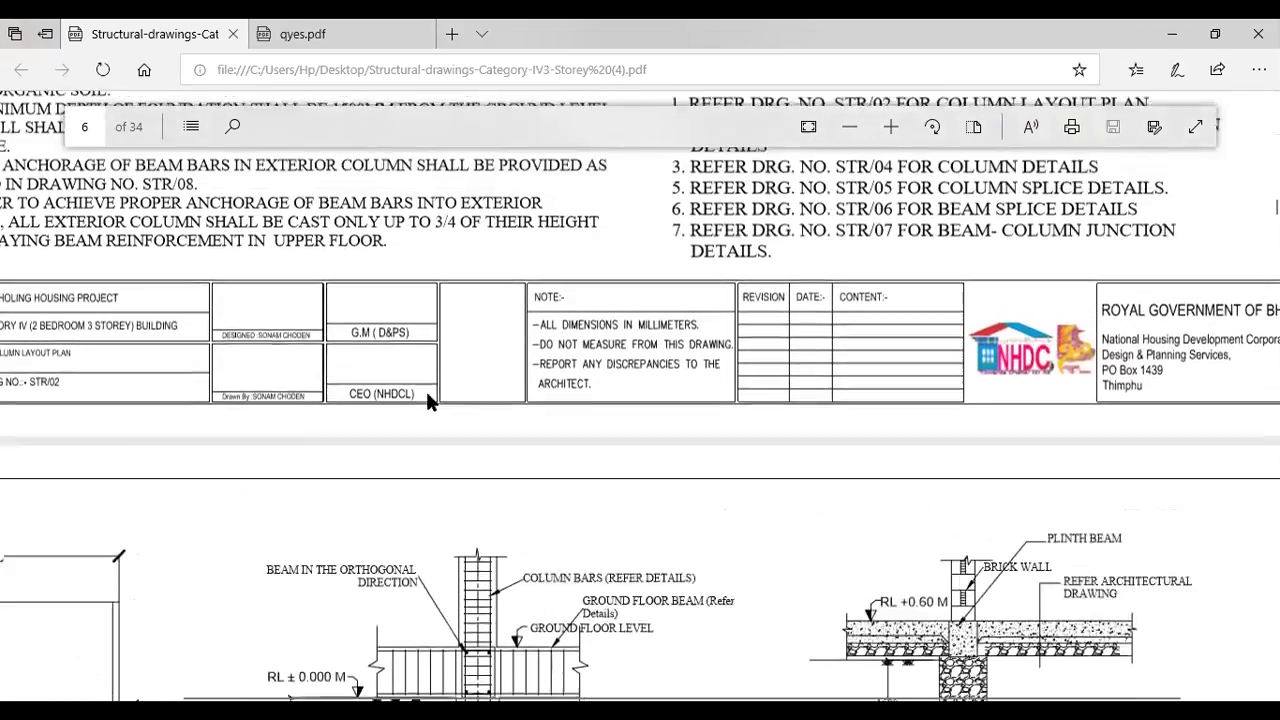
{"action": "scroll", "coordinate": [427, 394], "scroll_direction": "up", "scroll_amount": 10}
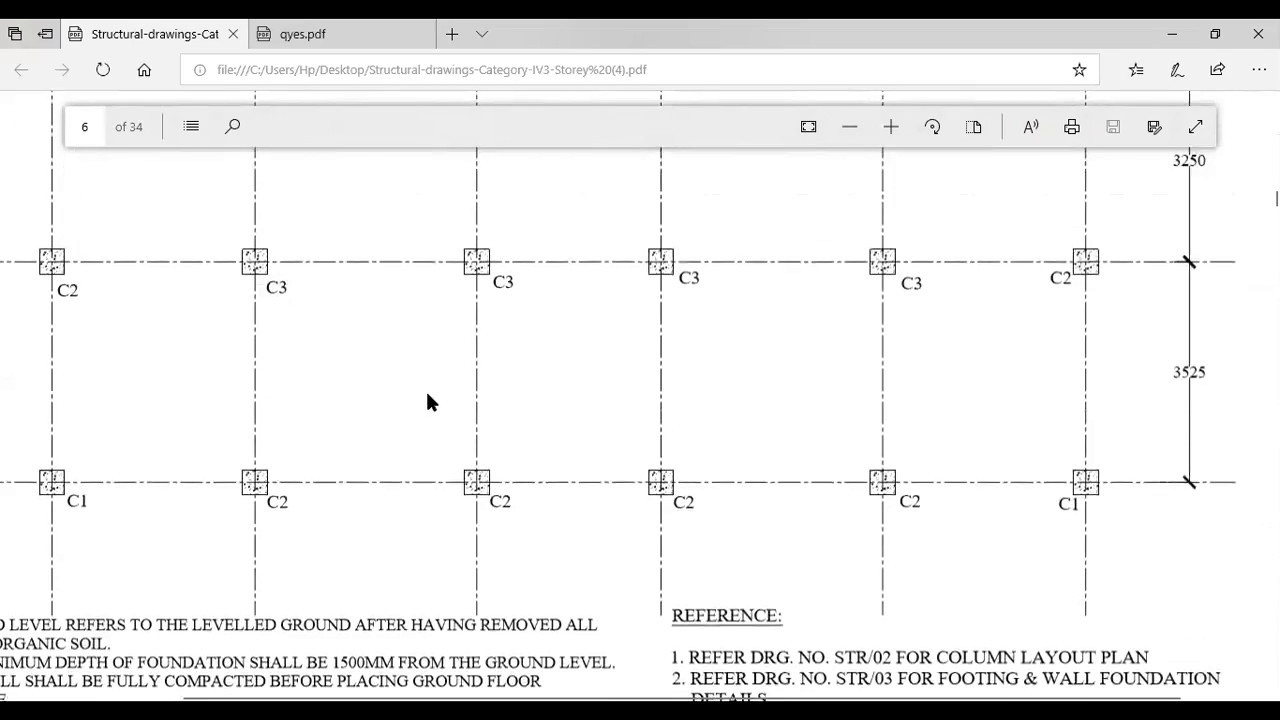
{"action": "scroll", "coordinate": [427, 394], "scroll_direction": "up", "scroll_amount": 10}
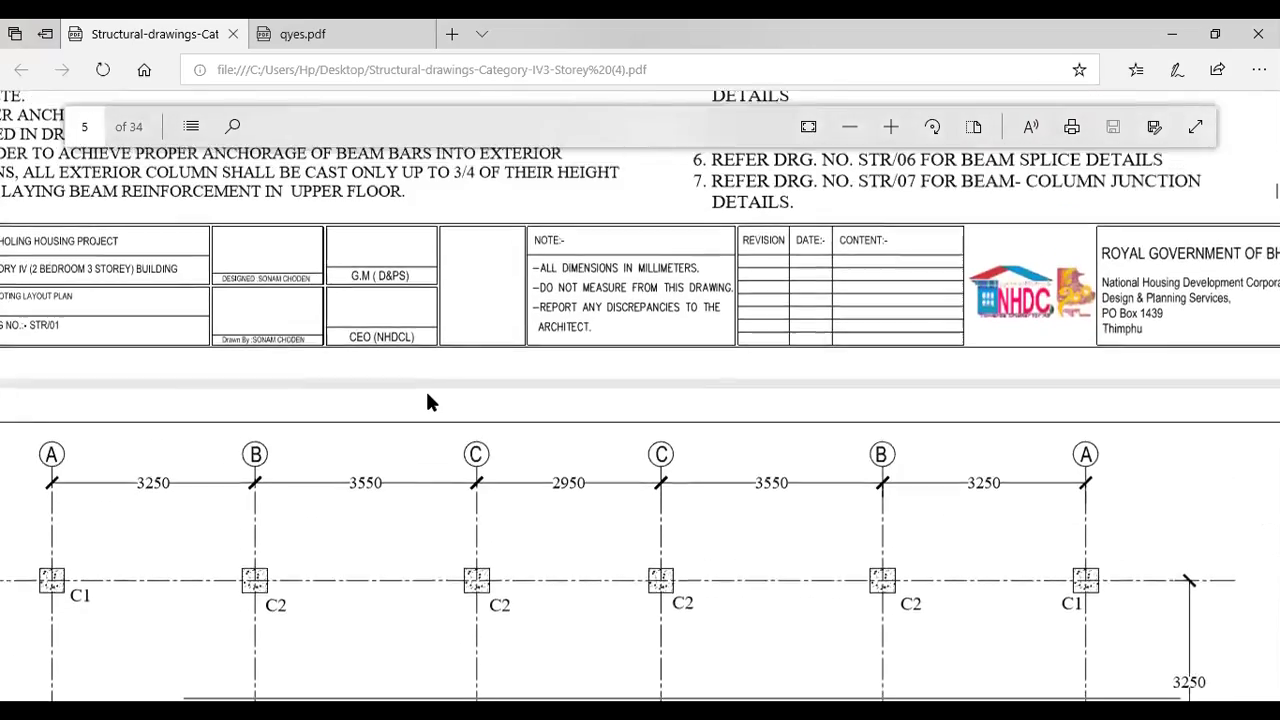
{"action": "scroll", "coordinate": [427, 401], "scroll_direction": "up", "scroll_amount": 10}
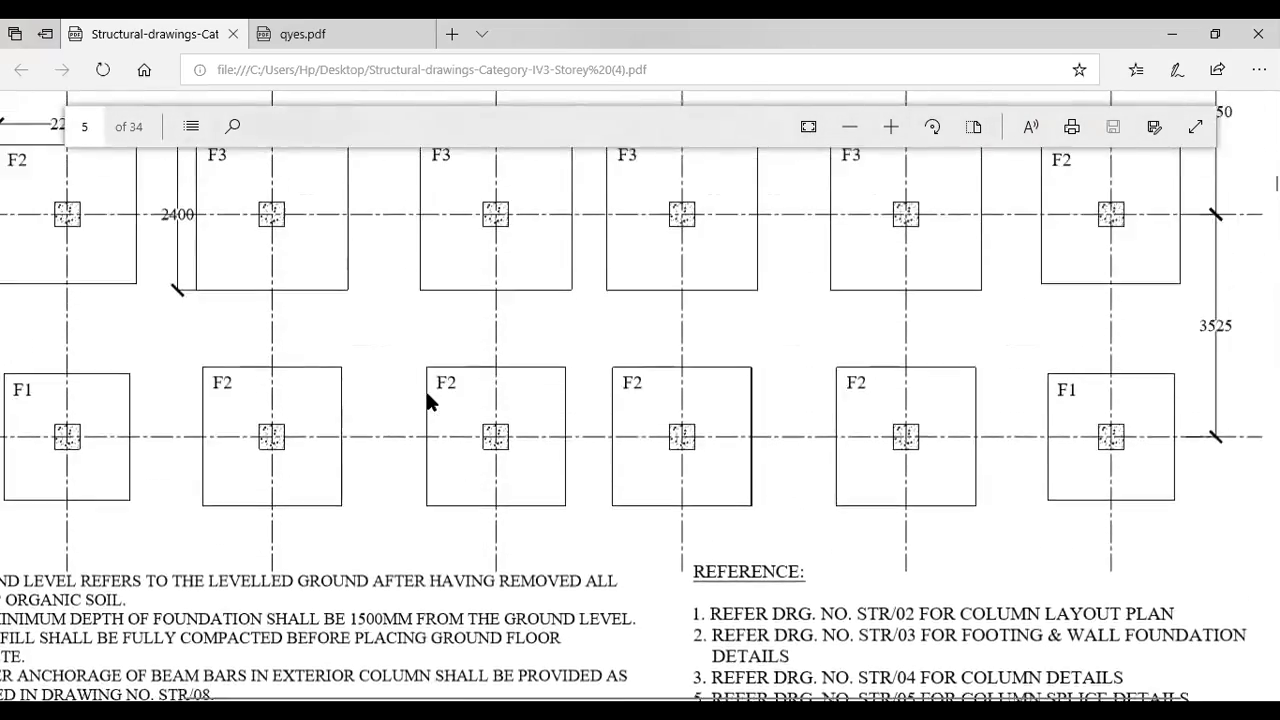
{"action": "scroll", "coordinate": [427, 394], "scroll_direction": "up", "scroll_amount": 2}
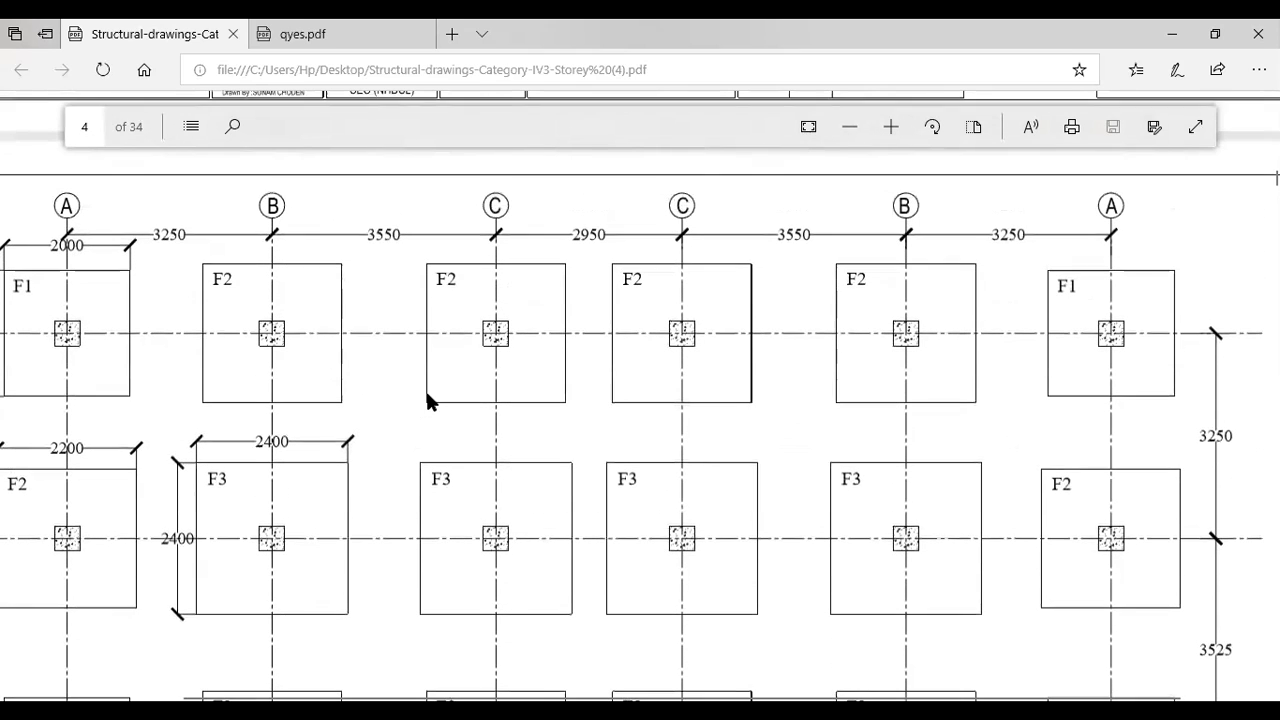
Step: Look through the structural drawing sheets from the footing layout plan to the first floor beam sections
{"action": "scroll", "coordinate": [497, 420], "scroll_direction": "down", "scroll_amount": 3}
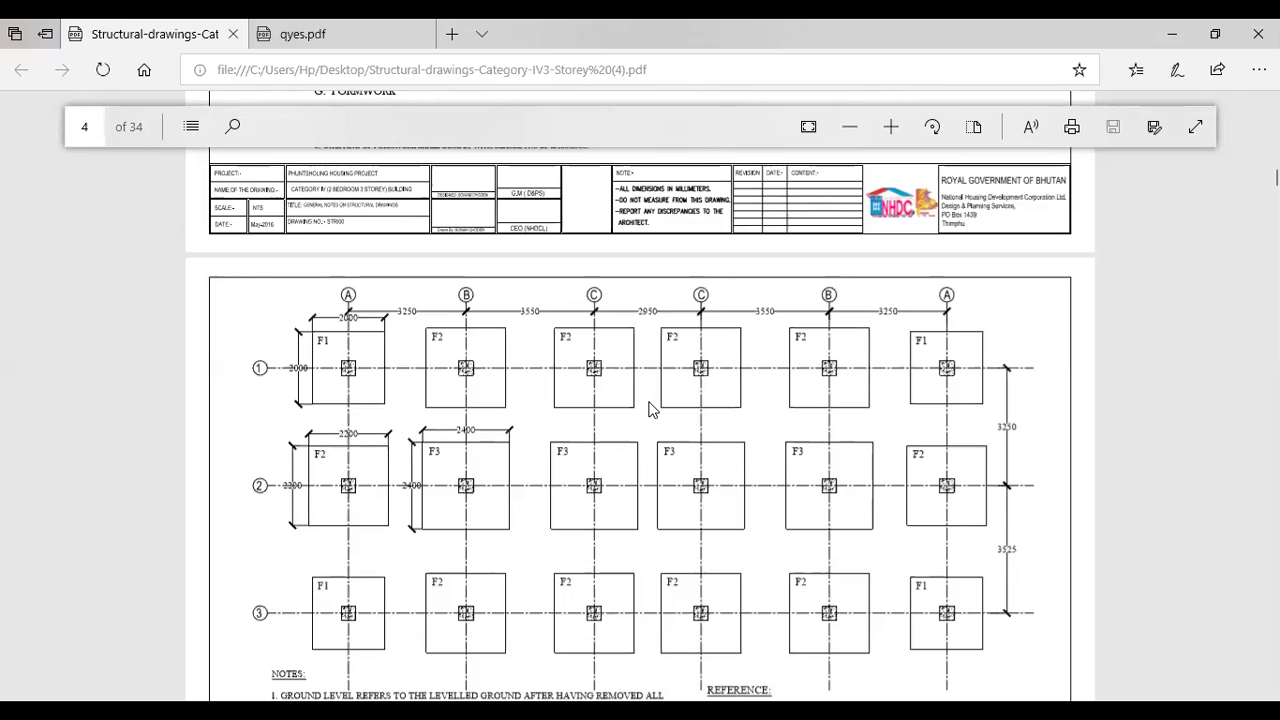
{"action": "scroll", "coordinate": [648, 408], "scroll_direction": "down", "scroll_amount": 5}
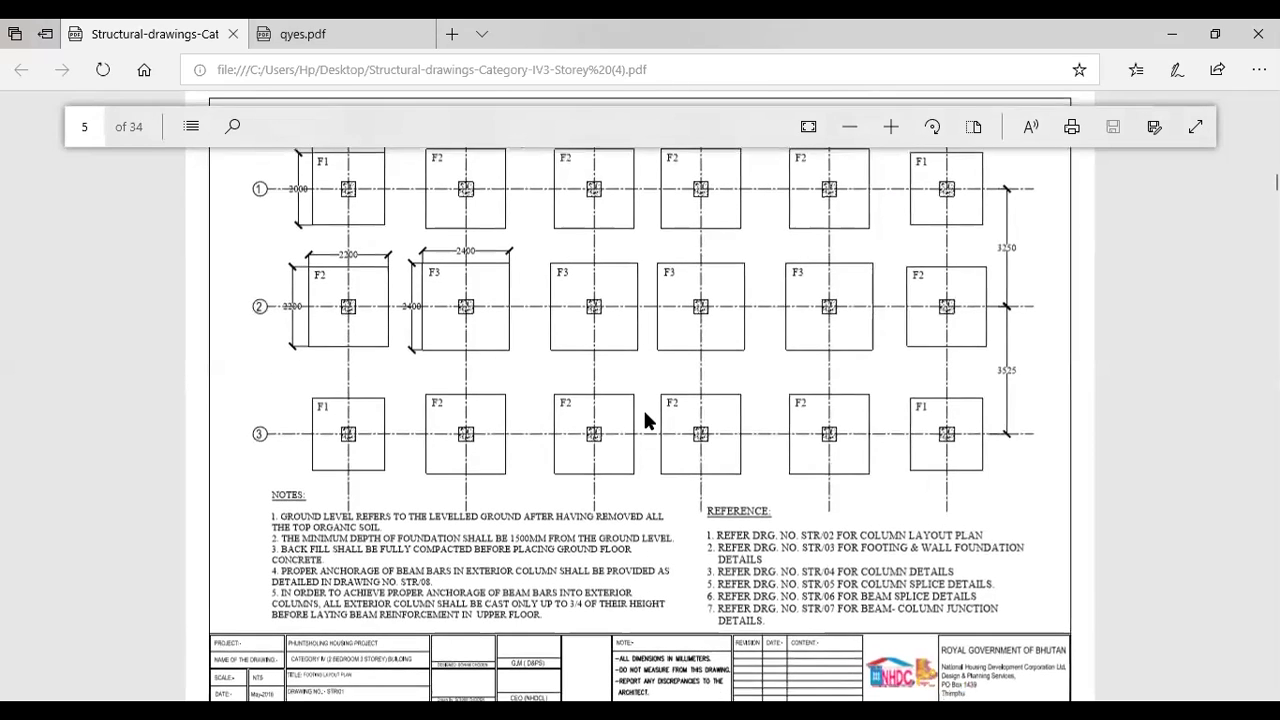
{"action": "scroll", "coordinate": [645, 420], "scroll_direction": "down", "scroll_amount": 8}
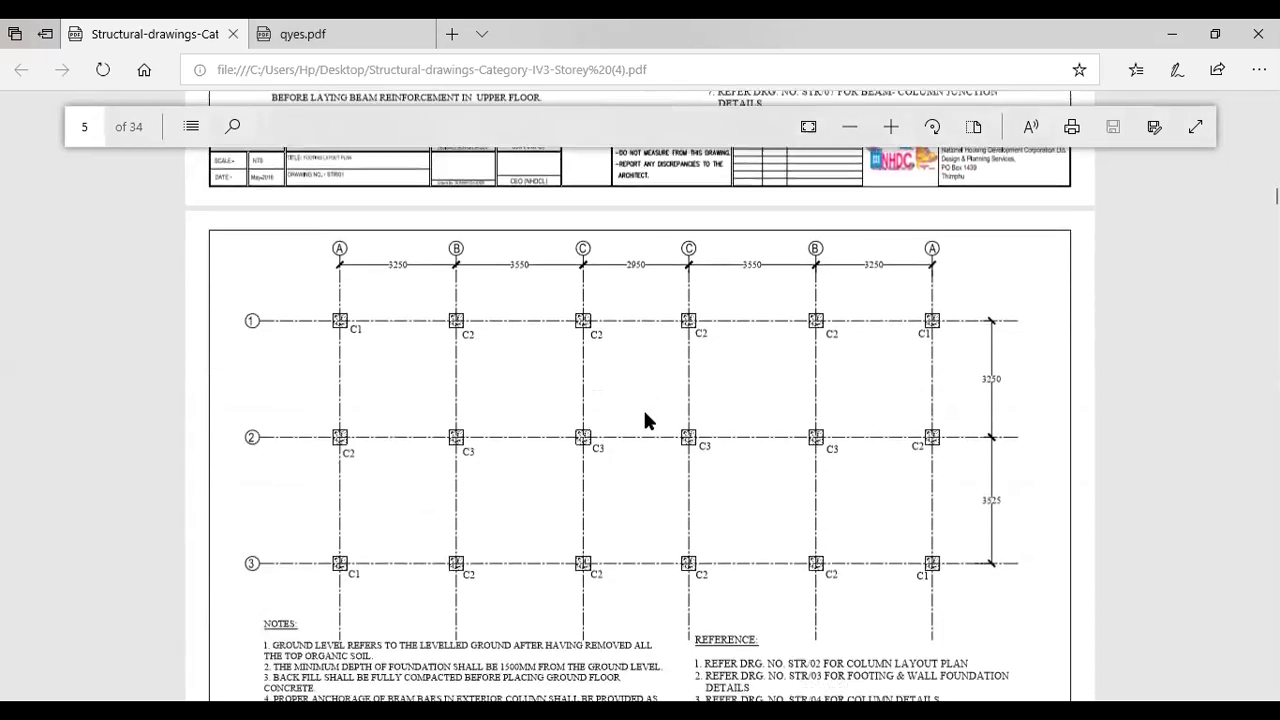
{"action": "scroll", "coordinate": [645, 420], "scroll_direction": "down", "scroll_amount": 8}
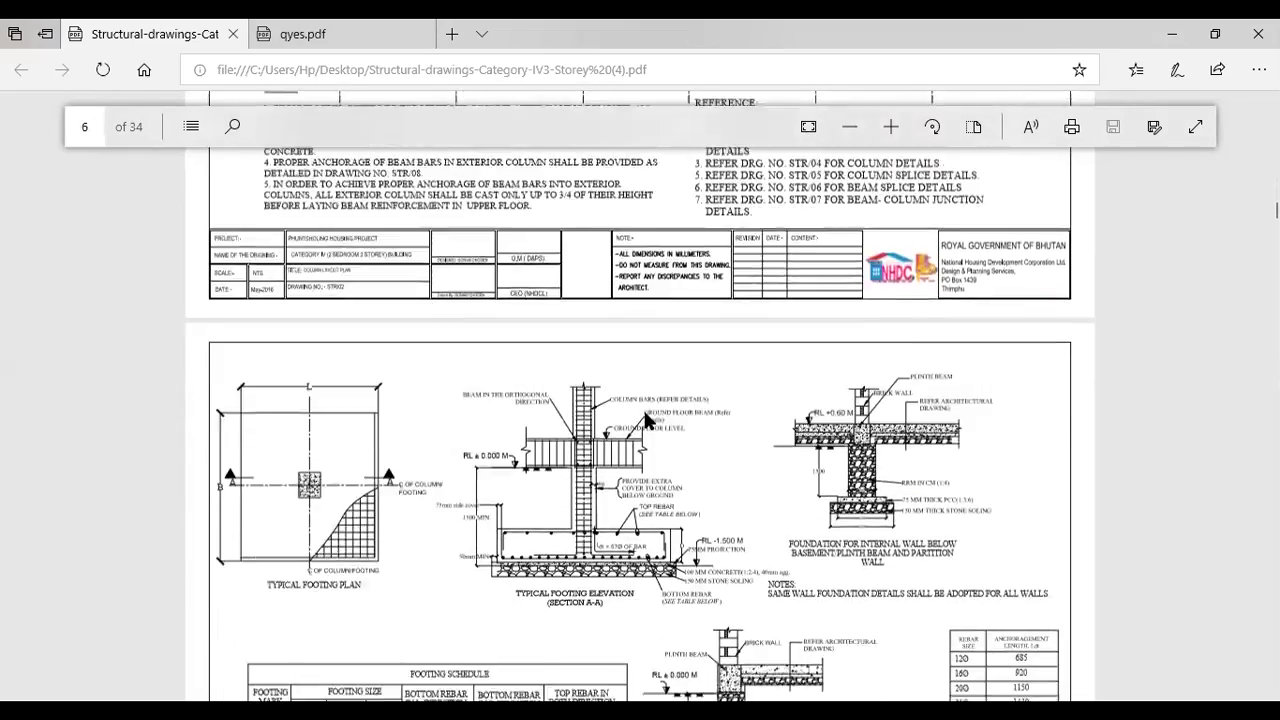
{"action": "scroll", "coordinate": [645, 420], "scroll_direction": "down", "scroll_amount": 8}
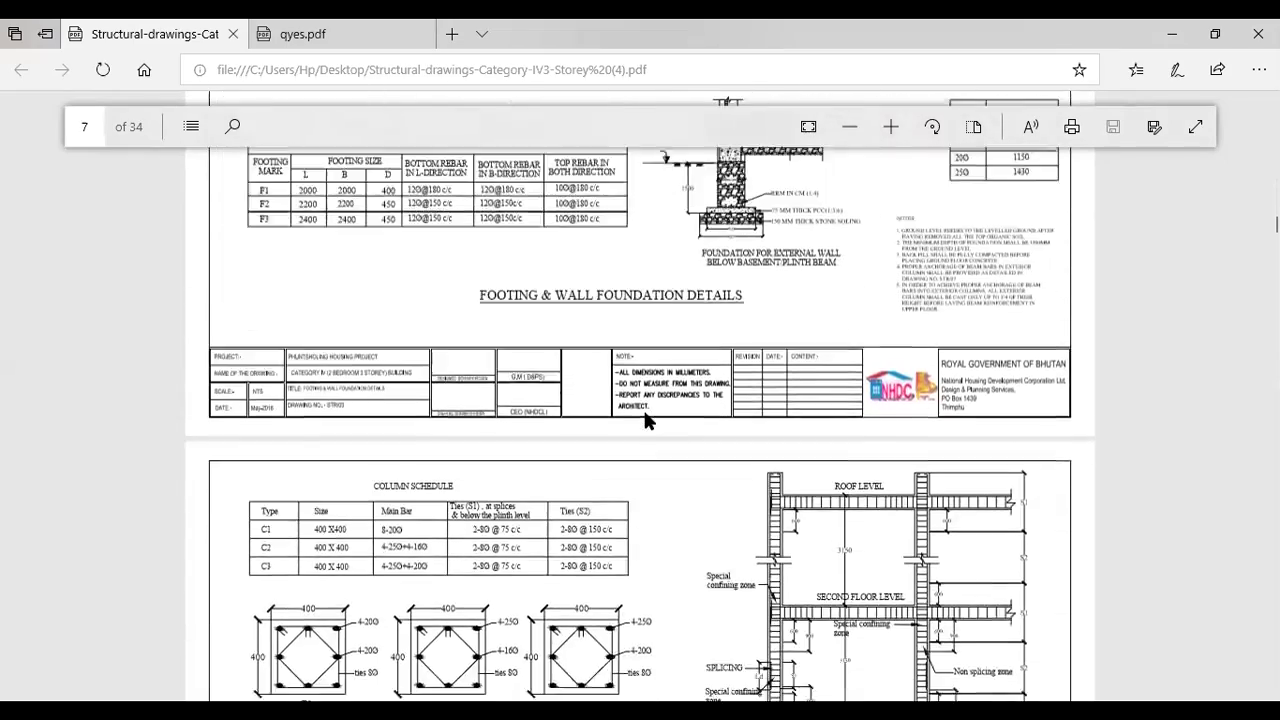
{"action": "scroll", "coordinate": [645, 420], "scroll_direction": "down", "scroll_amount": 8}
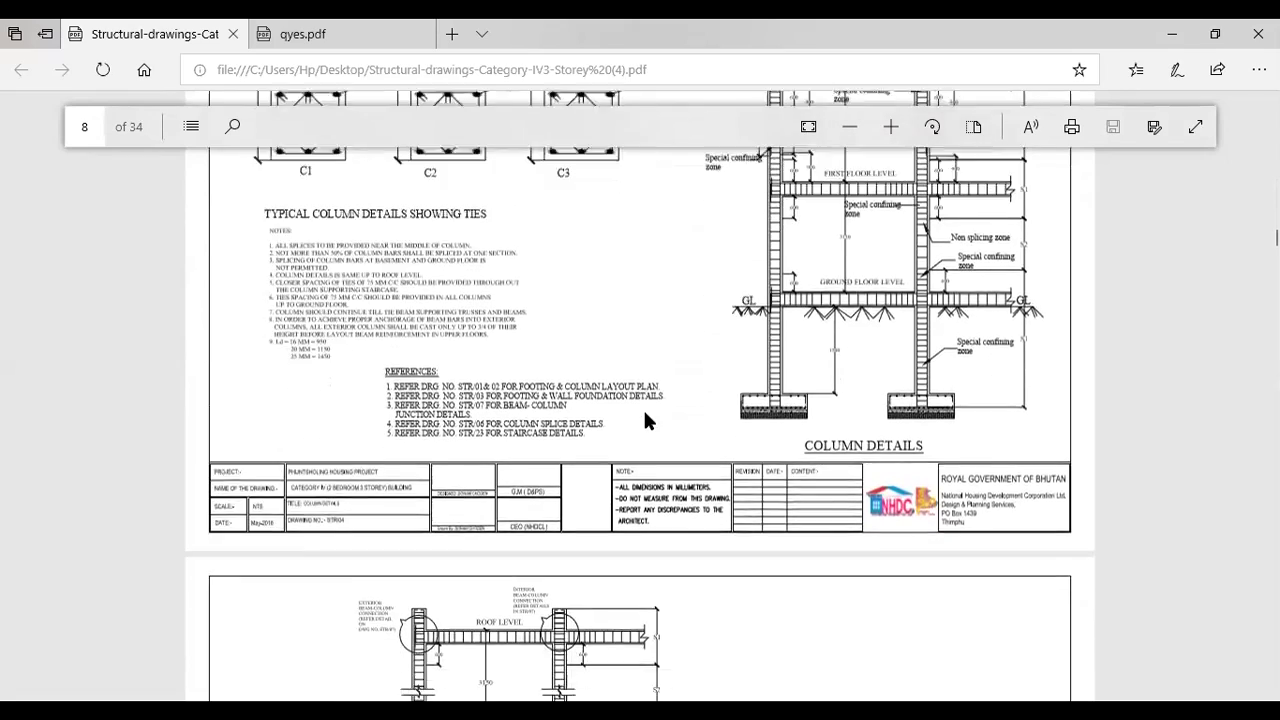
{"action": "scroll", "coordinate": [645, 420], "scroll_direction": "down", "scroll_amount": 5}
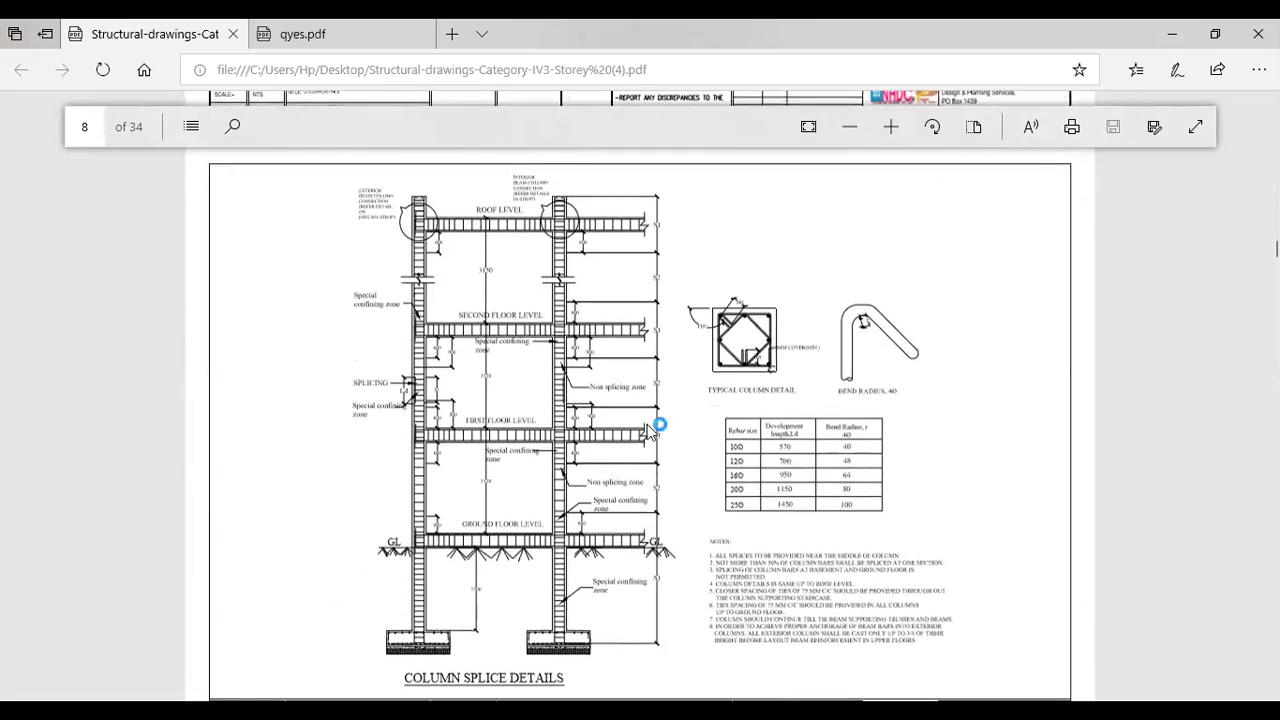
{"action": "scroll", "coordinate": [653, 432], "scroll_direction": "down", "scroll_amount": 3}
{"action": "scroll", "coordinate": [653, 432], "scroll_direction": "down", "scroll_amount": 1}
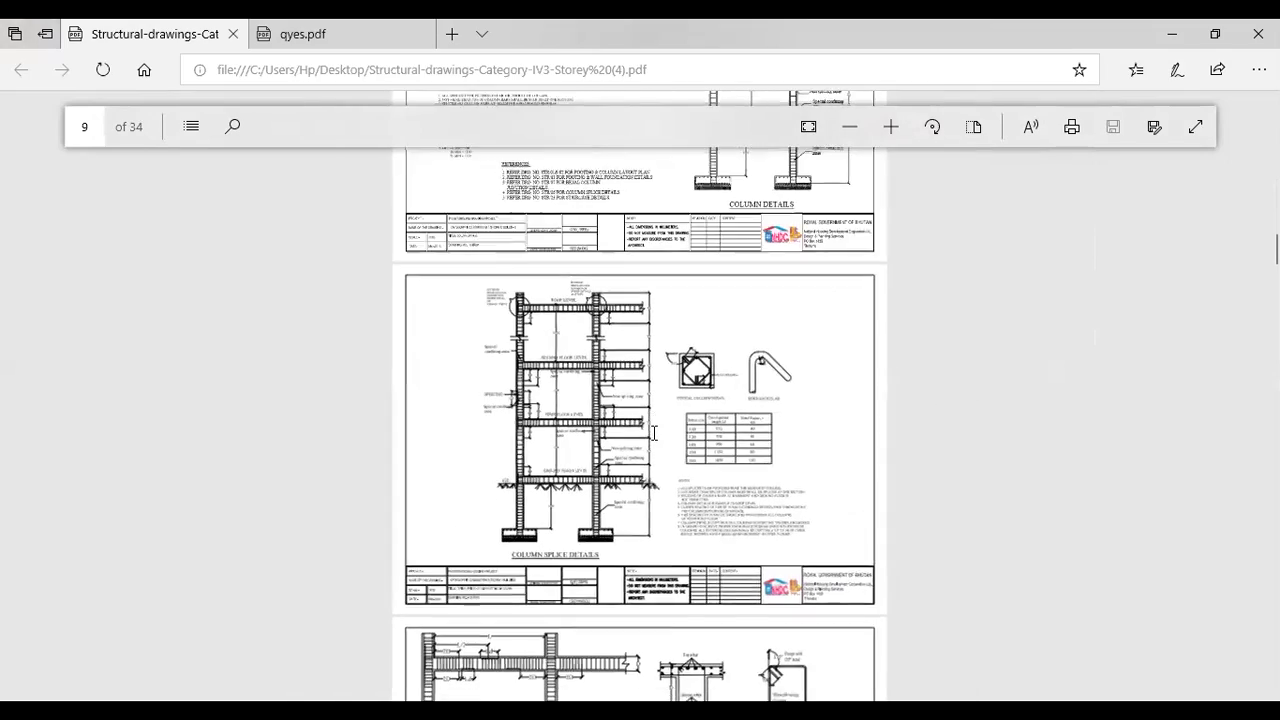
{"action": "scroll", "coordinate": [653, 432], "scroll_direction": "down", "scroll_amount": 5}
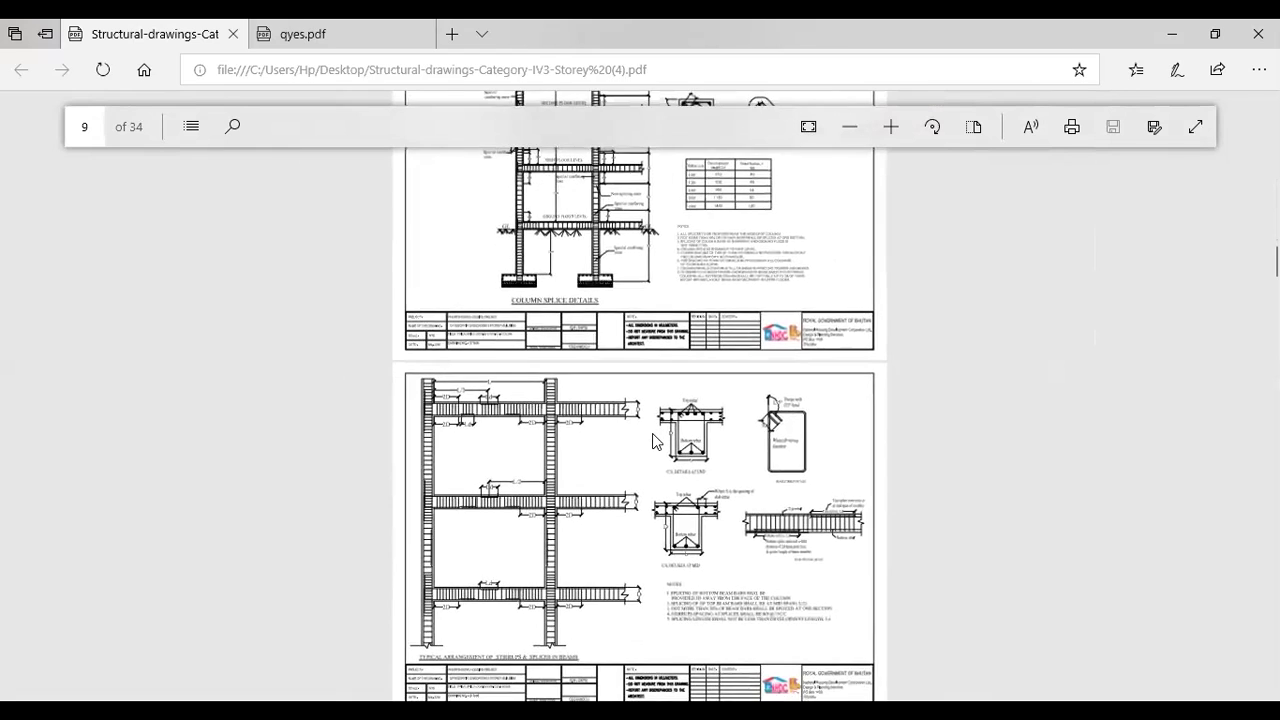
{"action": "scroll", "coordinate": [653, 440], "scroll_direction": "down", "scroll_amount": 5}
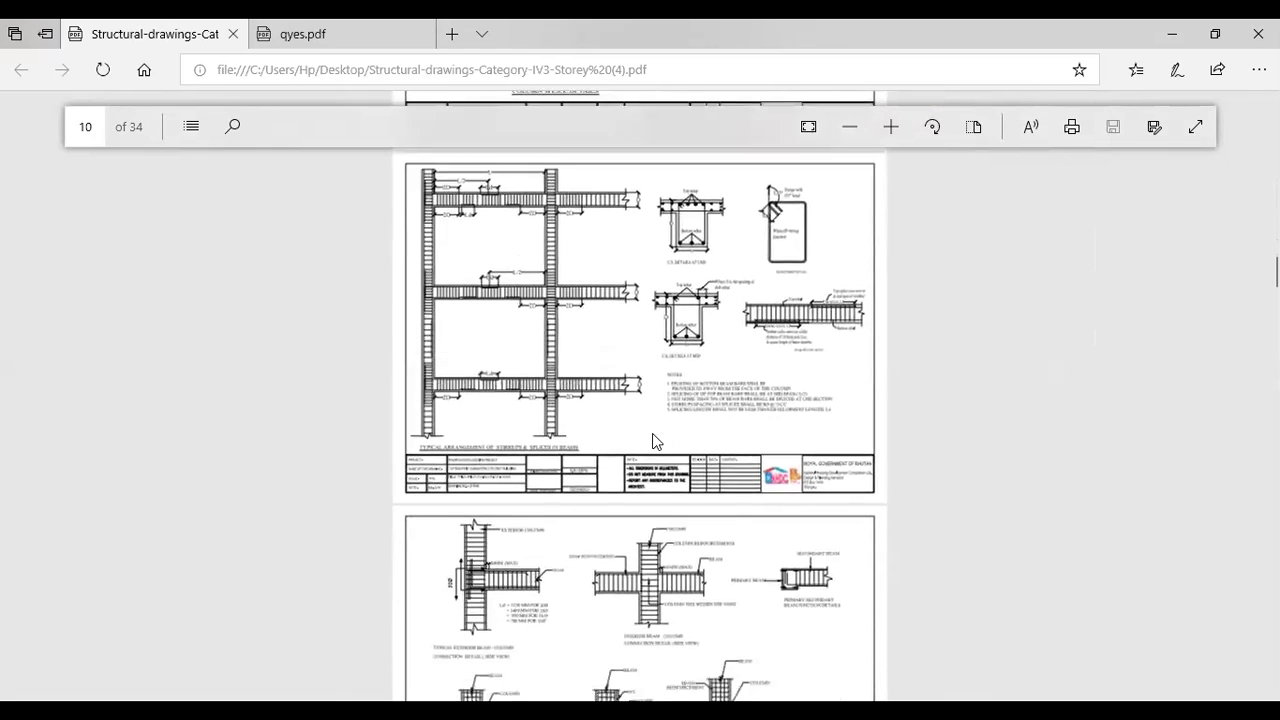
{"action": "scroll", "coordinate": [653, 440], "scroll_direction": "down", "scroll_amount": 9}
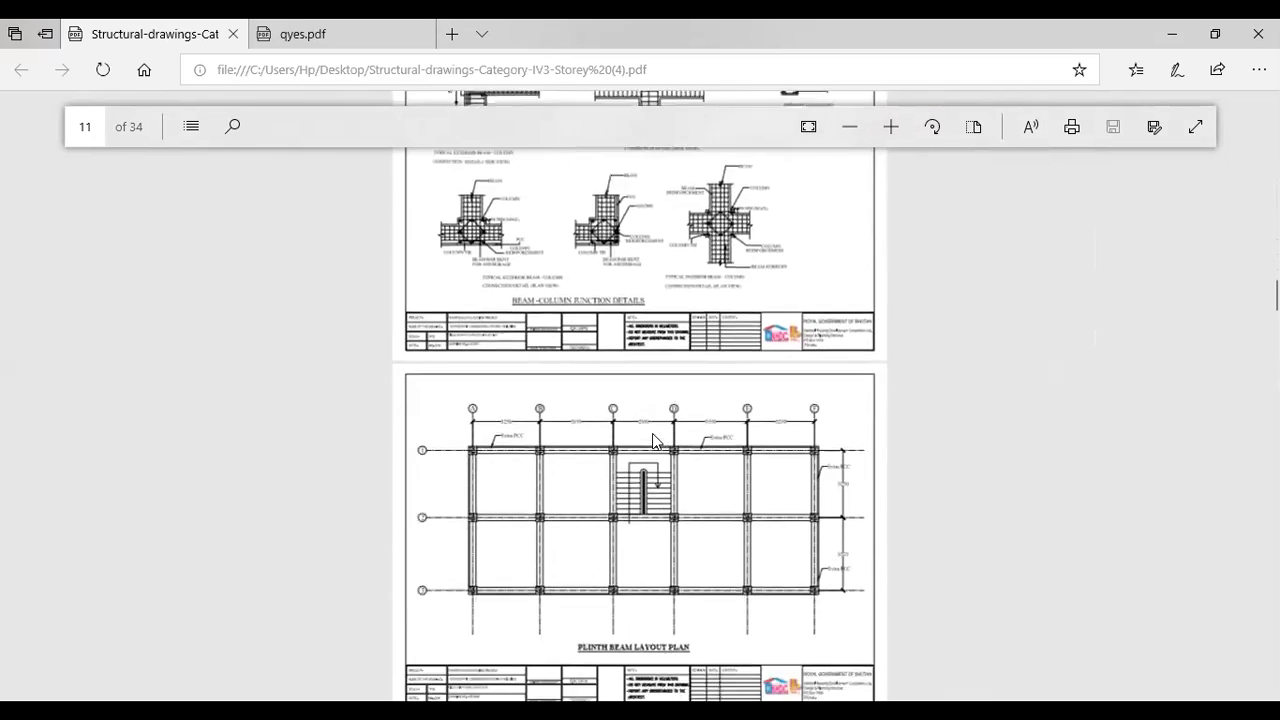
{"action": "scroll", "coordinate": [655, 440], "scroll_direction": "down", "scroll_amount": 5}
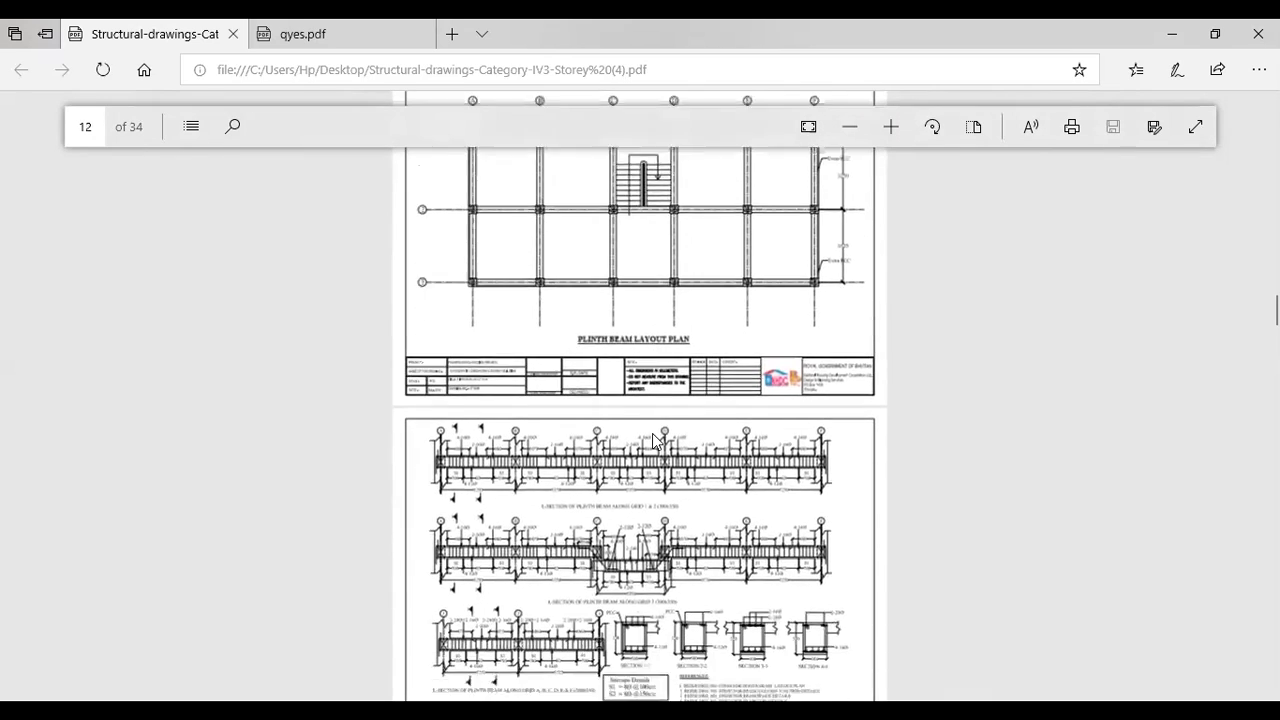
{"action": "scroll", "coordinate": [653, 440], "scroll_direction": "down", "scroll_amount": 5}
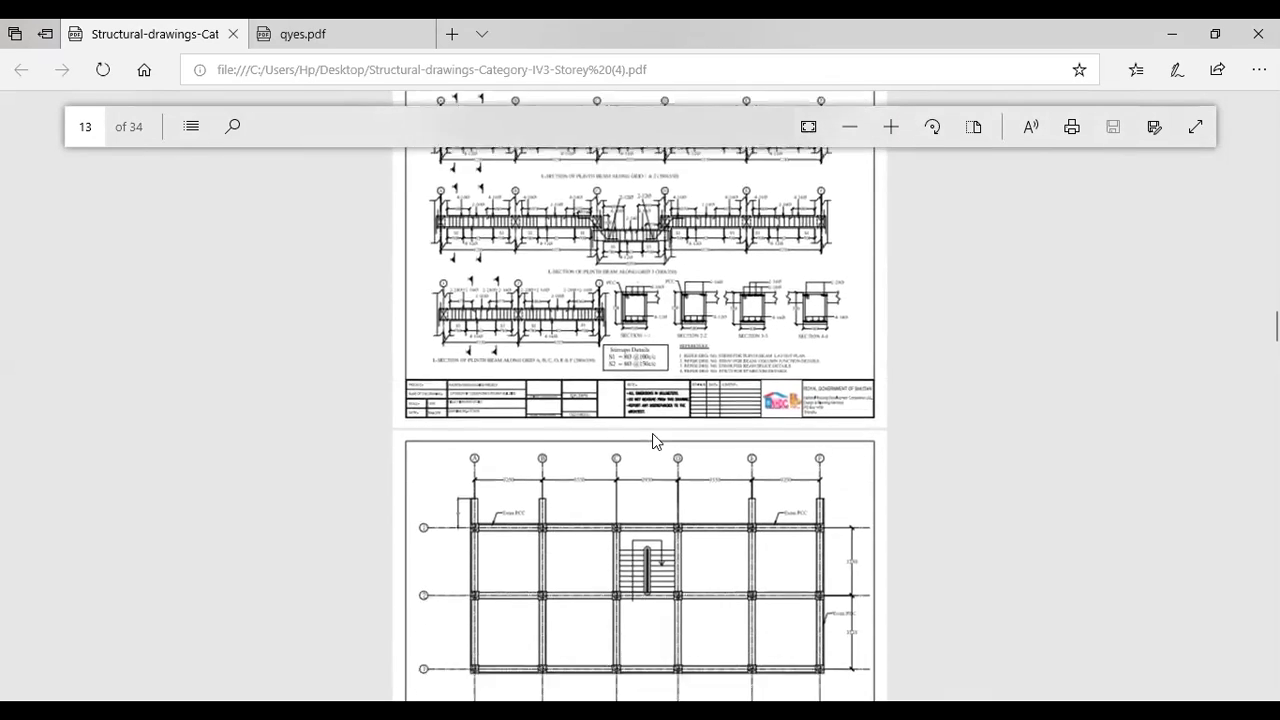
{"action": "scroll", "coordinate": [653, 440], "scroll_direction": "down", "scroll_amount": 5}
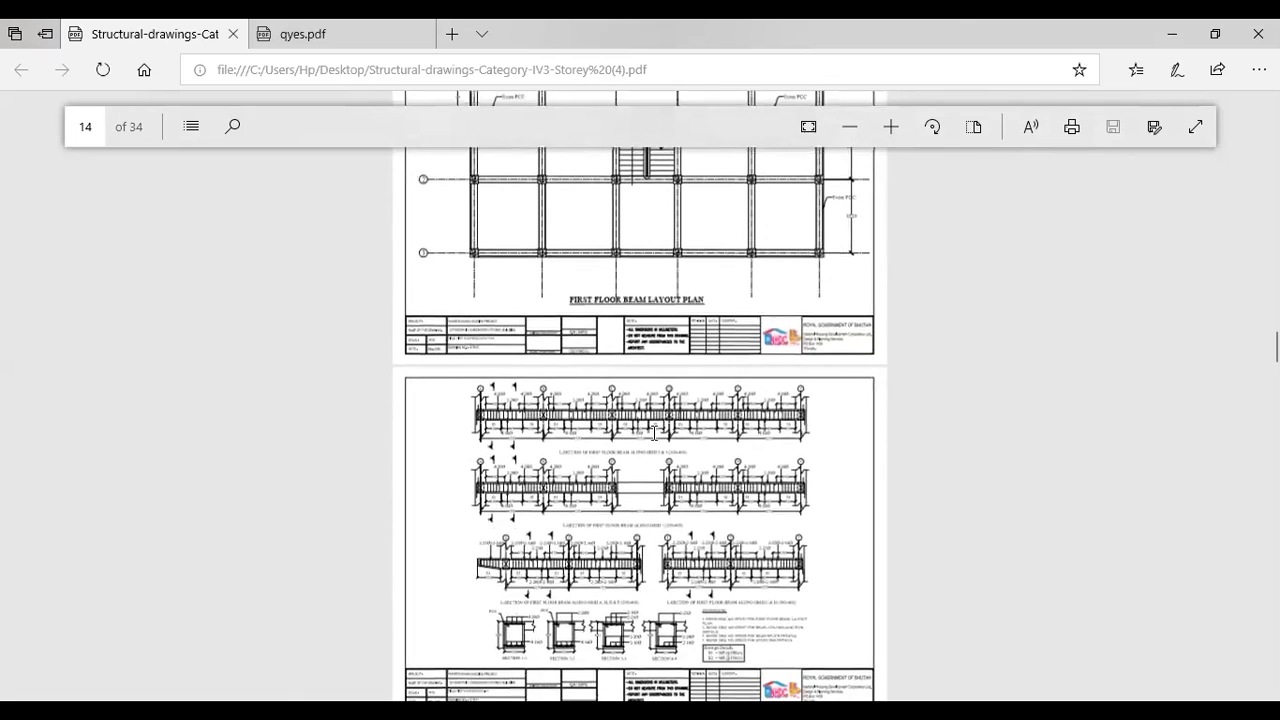
{"action": "scroll", "coordinate": [698, 430], "scroll_direction": "down", "scroll_amount": 2, "text": "ctrl"}
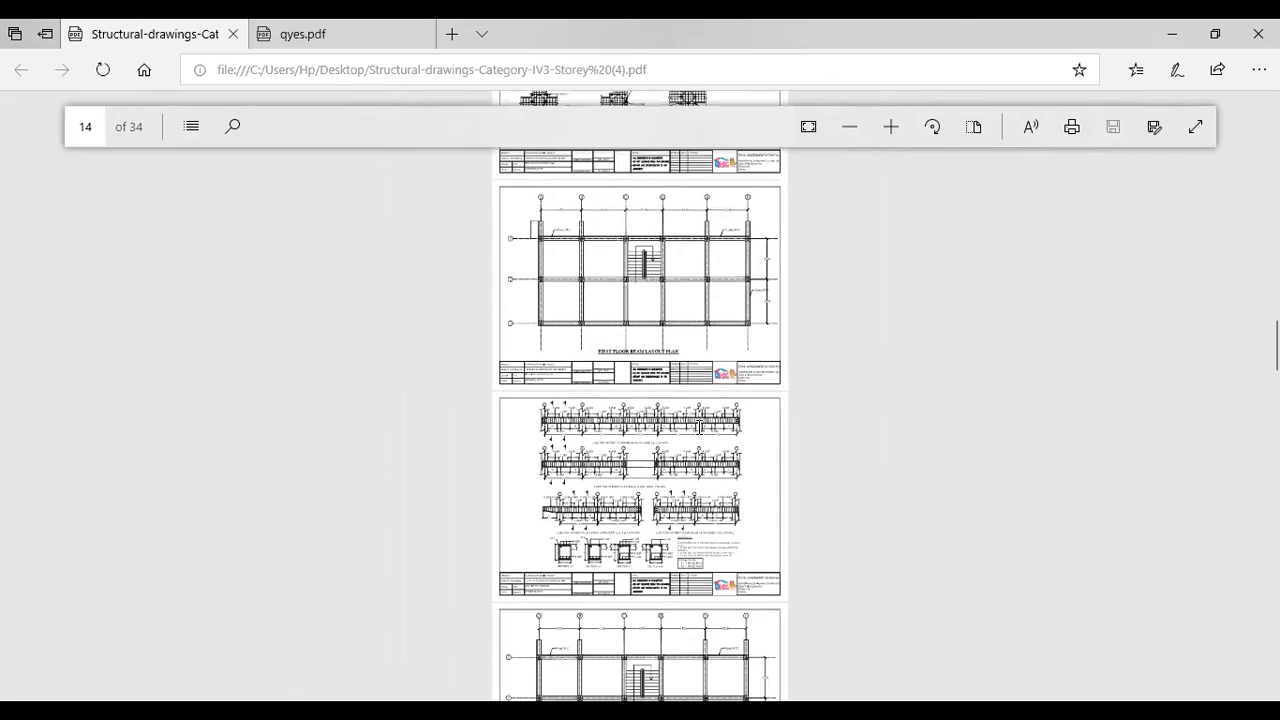
Step: Return to the Footing & Wall Foundation Details sheet and enlarge it to examine the typical footing elevation
{"action": "scroll", "coordinate": [698, 430], "scroll_direction": "up", "scroll_amount": 8}
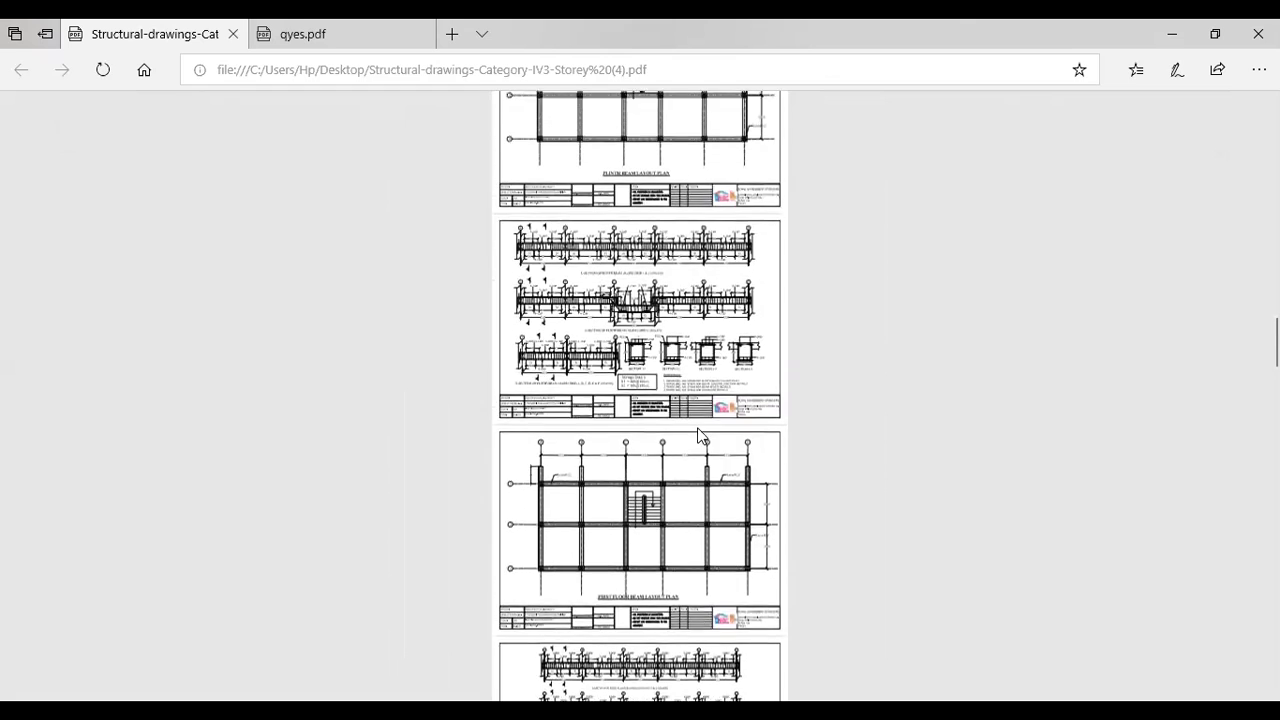
{"action": "scroll", "coordinate": [698, 433], "scroll_direction": "up", "scroll_amount": 10}
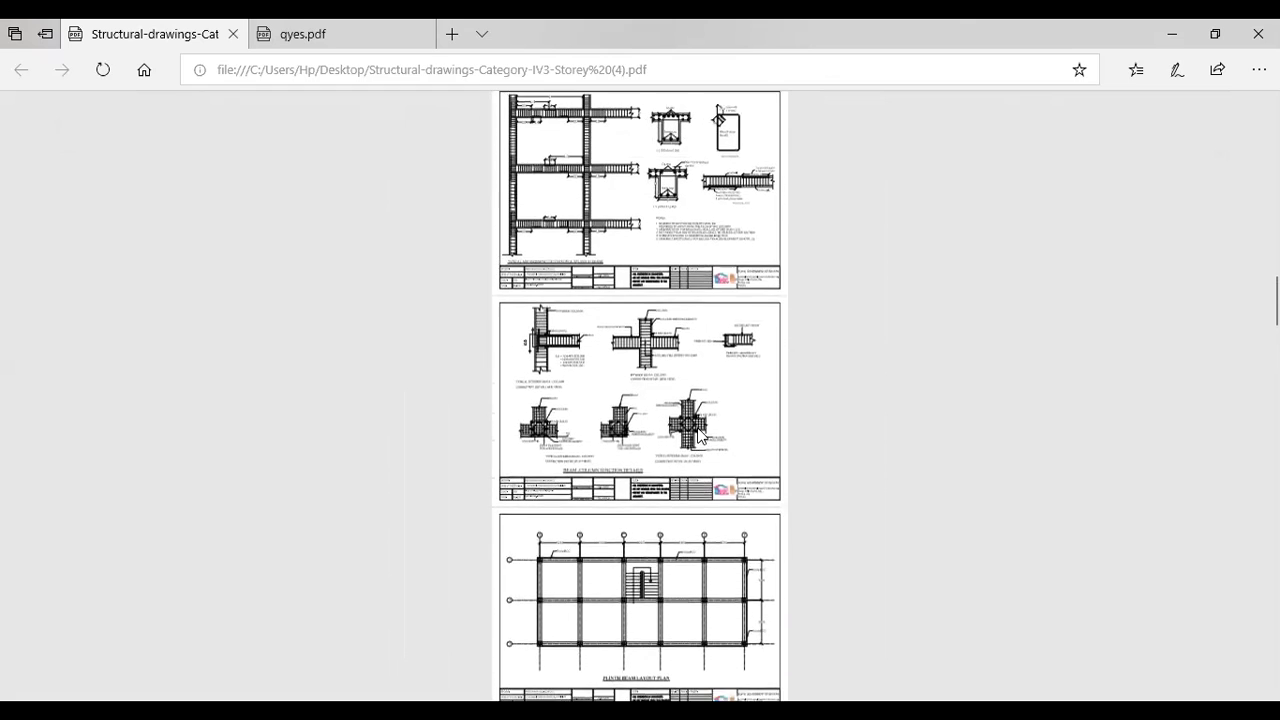
{"action": "scroll", "coordinate": [698, 433], "scroll_direction": "up", "scroll_amount": 10}
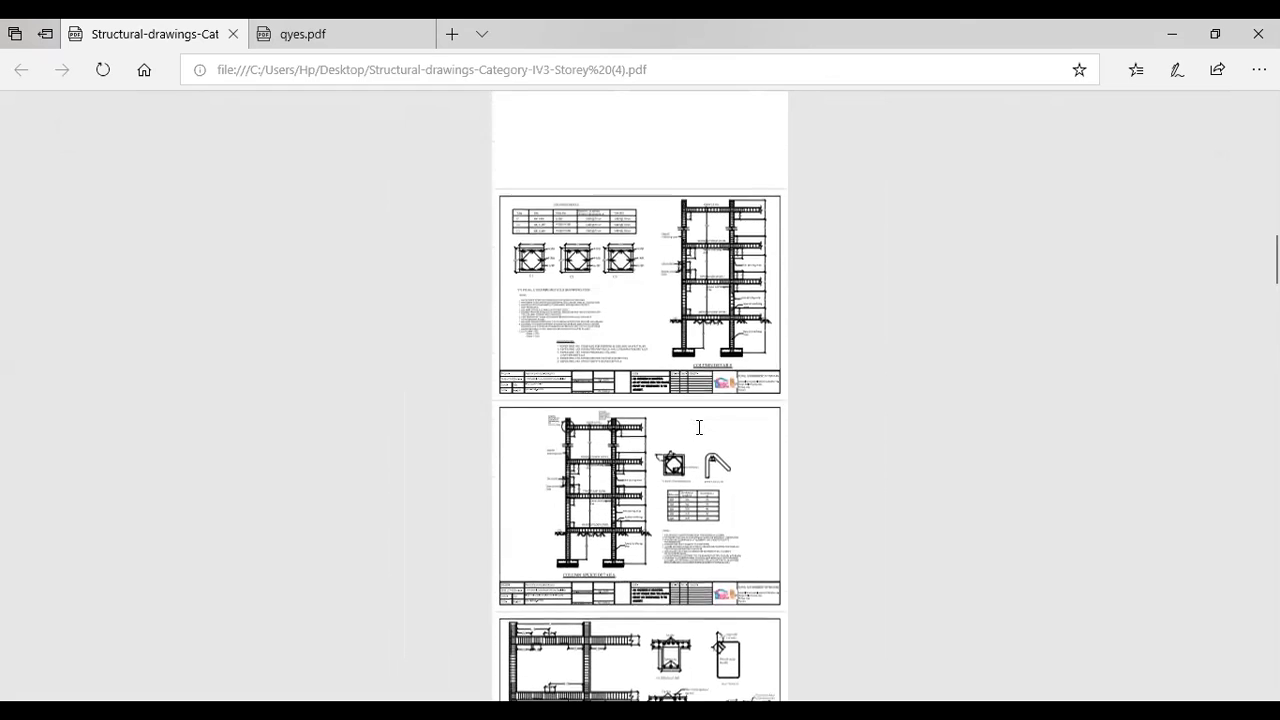
{"action": "scroll", "coordinate": [698, 433], "scroll_direction": "up", "scroll_amount": 2}
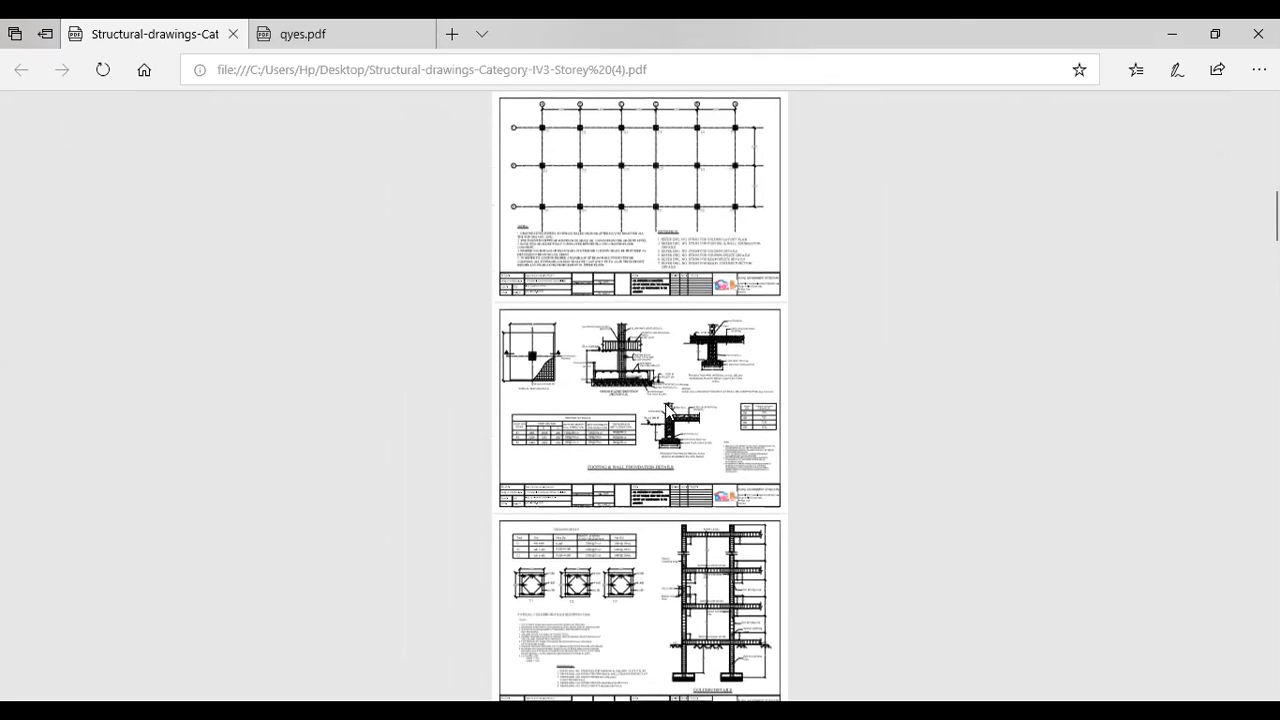
{"action": "scroll", "coordinate": [600, 350], "scroll_direction": "up", "scroll_amount": 2}
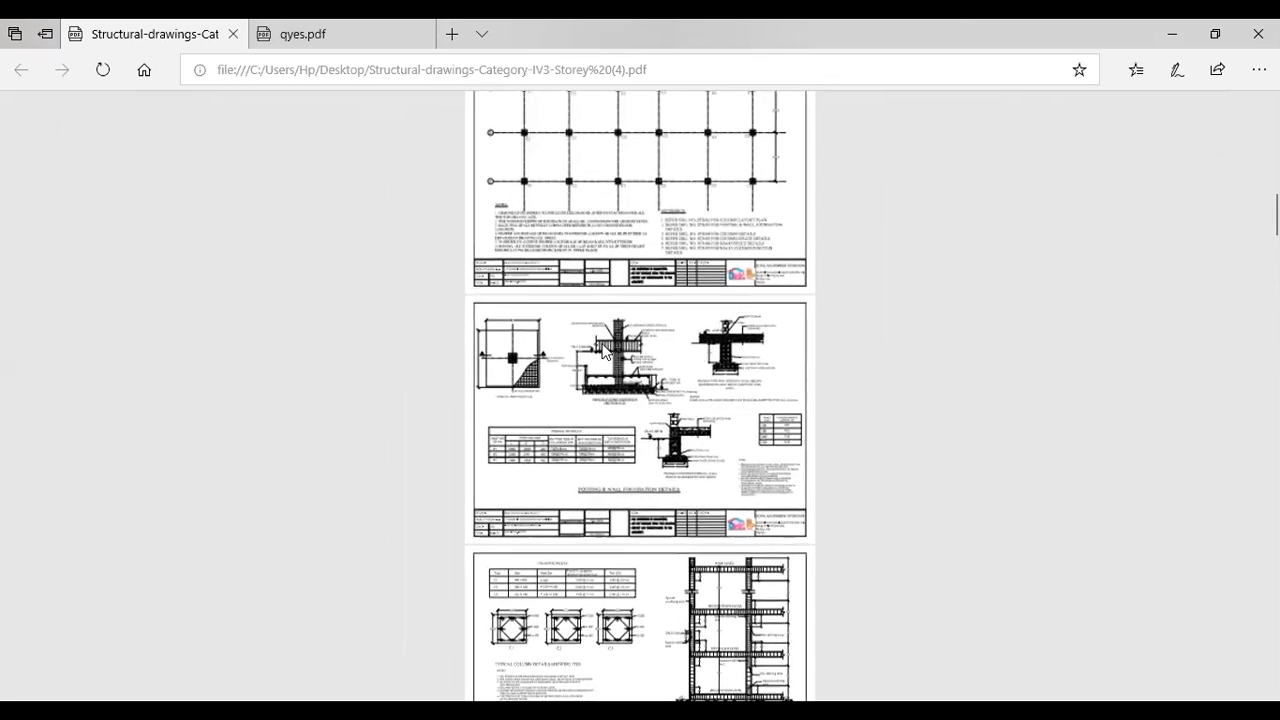
{"action": "scroll", "coordinate": [593, 345], "scroll_direction": "up", "scroll_amount": 2}
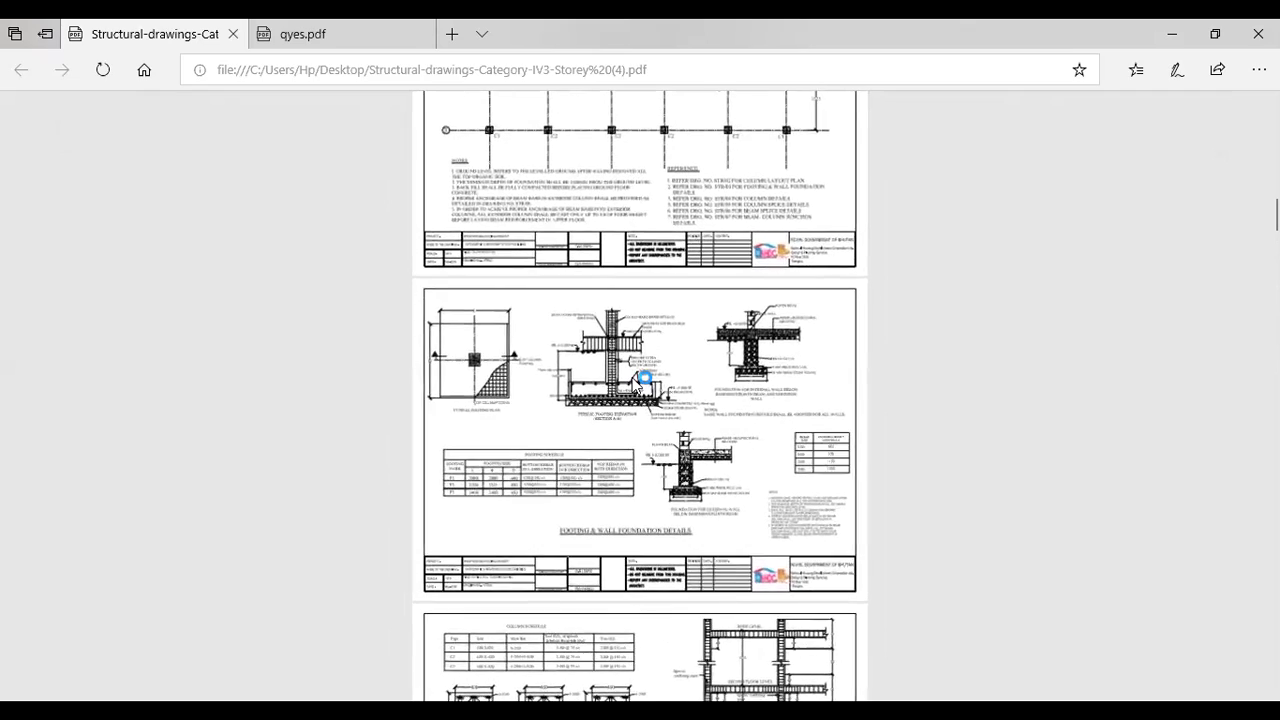
{"action": "scroll", "coordinate": [660, 375], "scroll_direction": "up", "scroll_amount": 5}
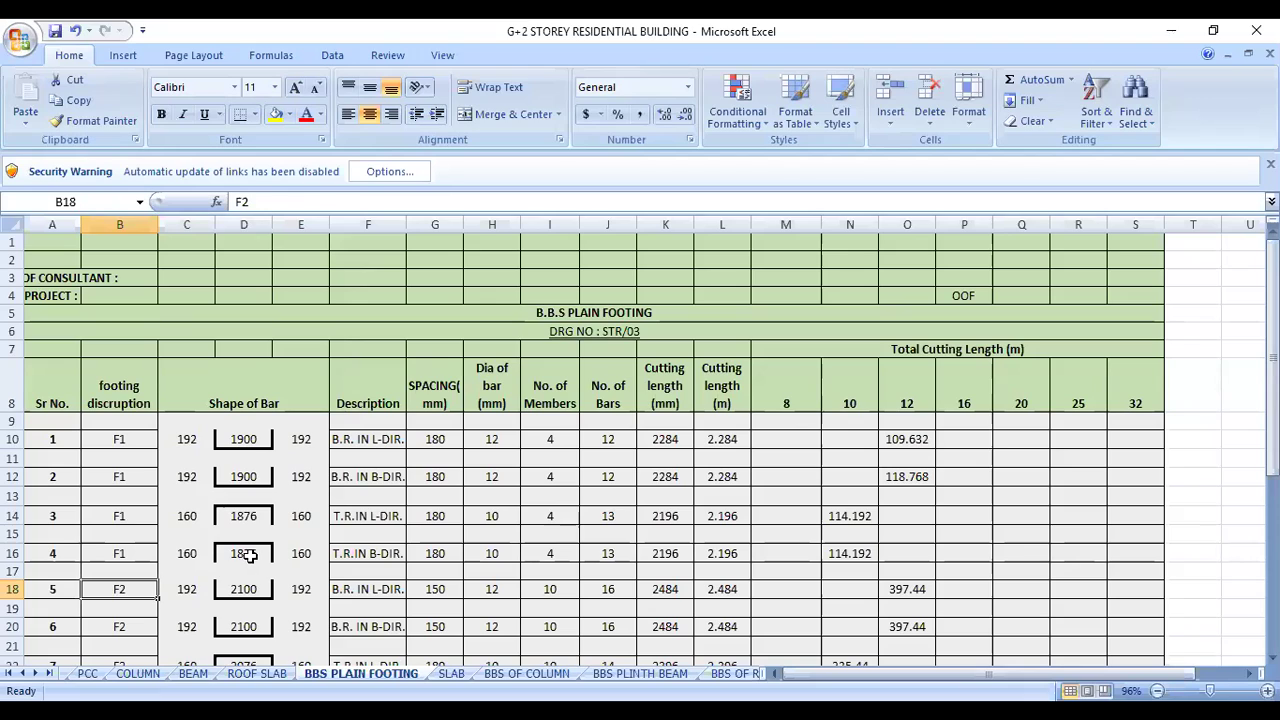
Step: Back in the Excel schedule, inspect row 16's straight length and spacing, plus the F2 bars' straight length formulas in rows 18 to 22
{"action": "left_click", "coordinate": [248, 557]}
{"action": "left_click", "coordinate": [445, 554]}
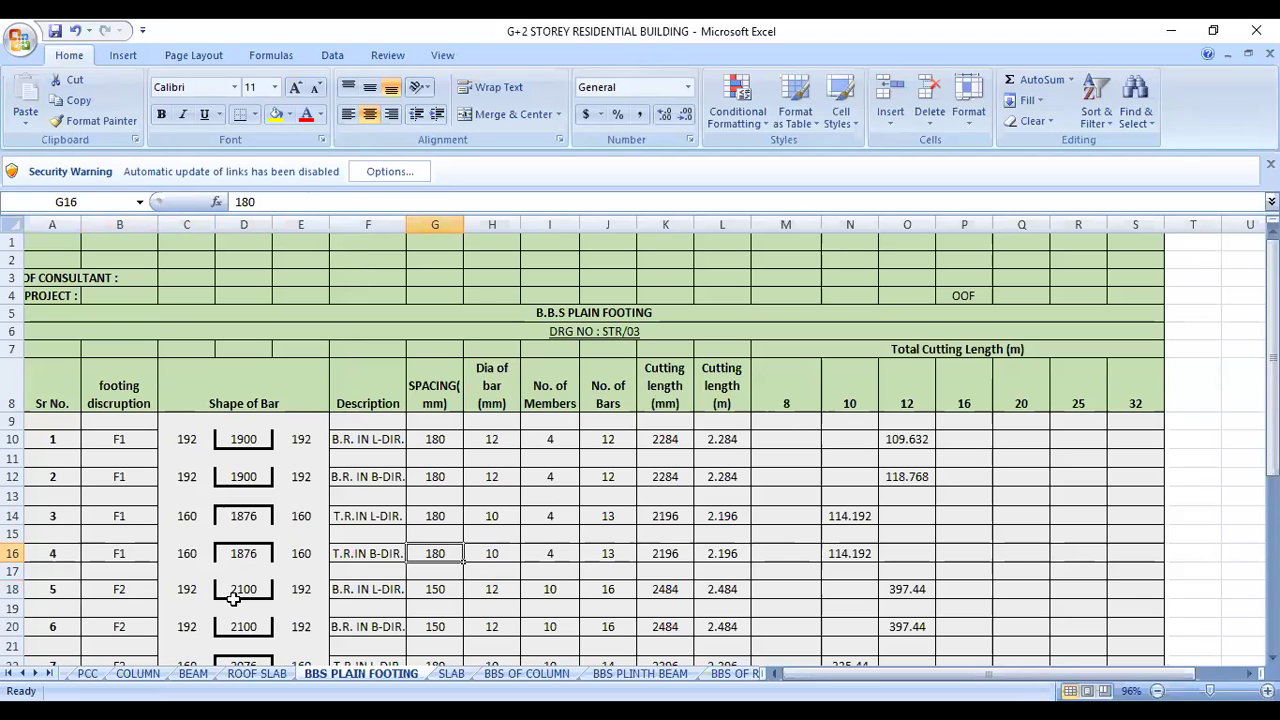
{"action": "left_click", "coordinate": [128, 588]}
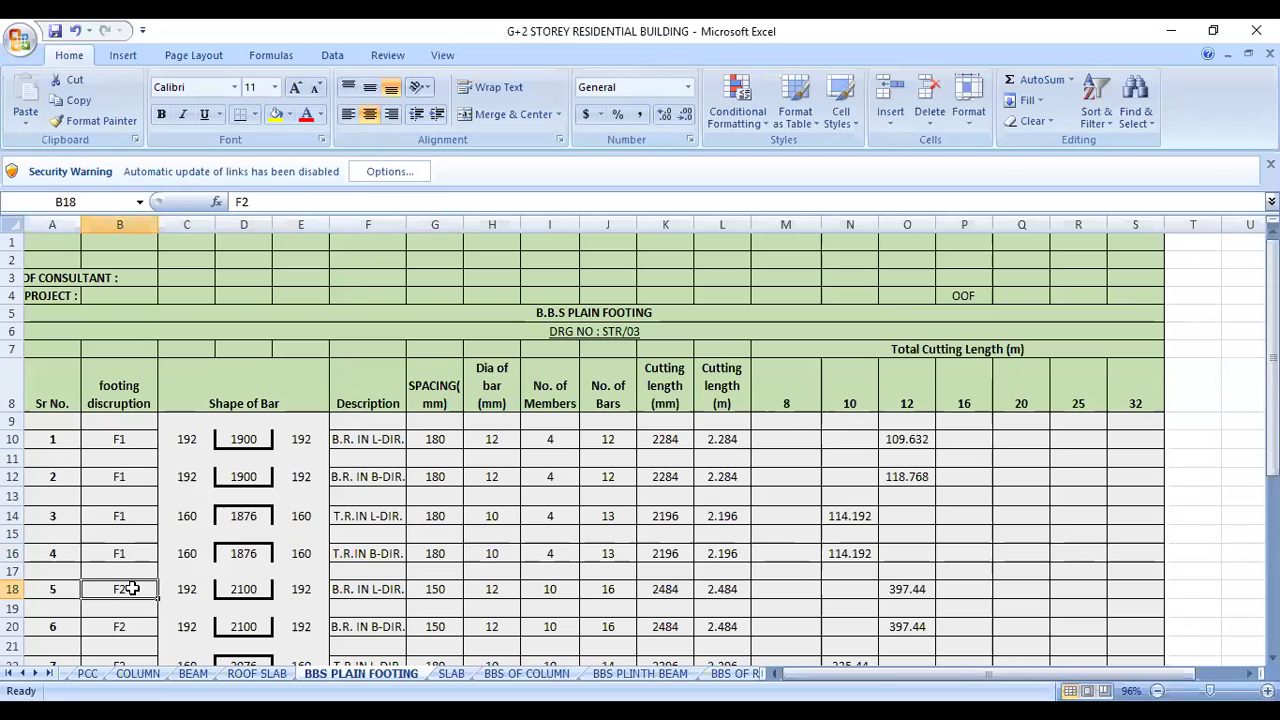
{"action": "left_click", "coordinate": [250, 590]}
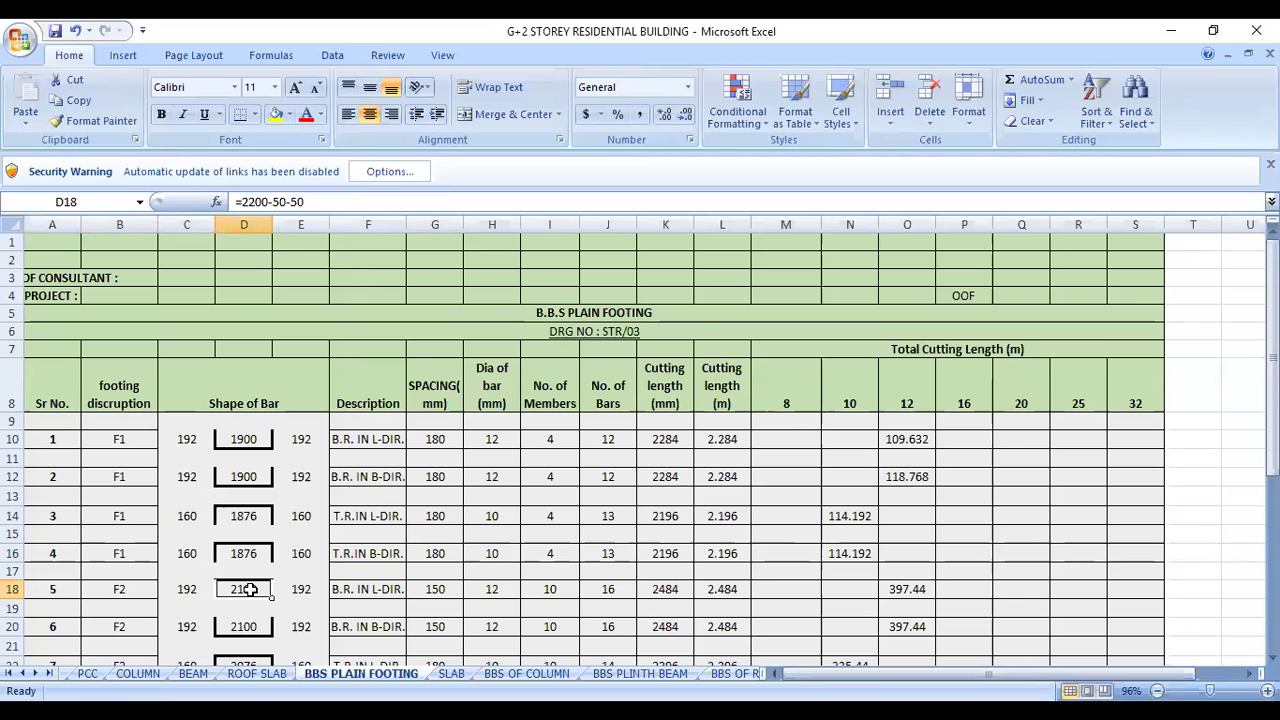
{"action": "key", "text": "Down"}
{"action": "key", "text": "Down"}
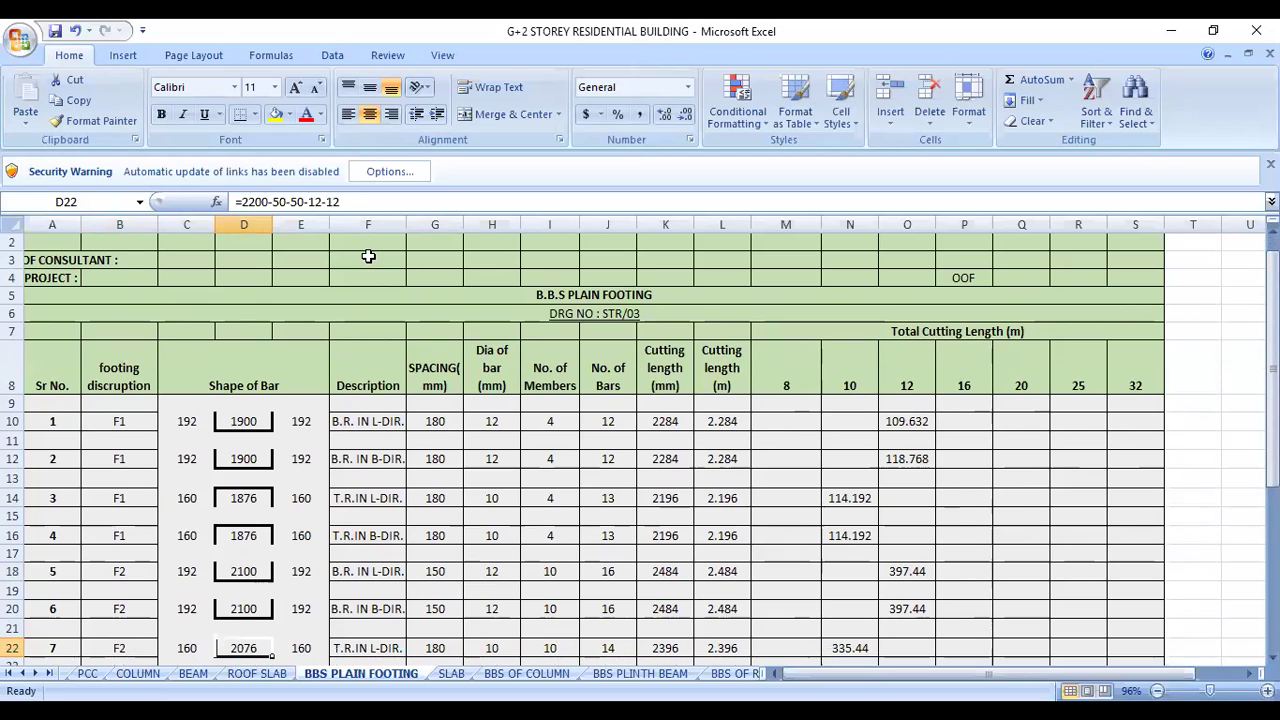
Step: Draw a thick solid U-shaped border along the left, bottom and right edges of Q12:R12 as a bottom bar shape
{"action": "left_click", "coordinate": [256, 115]}
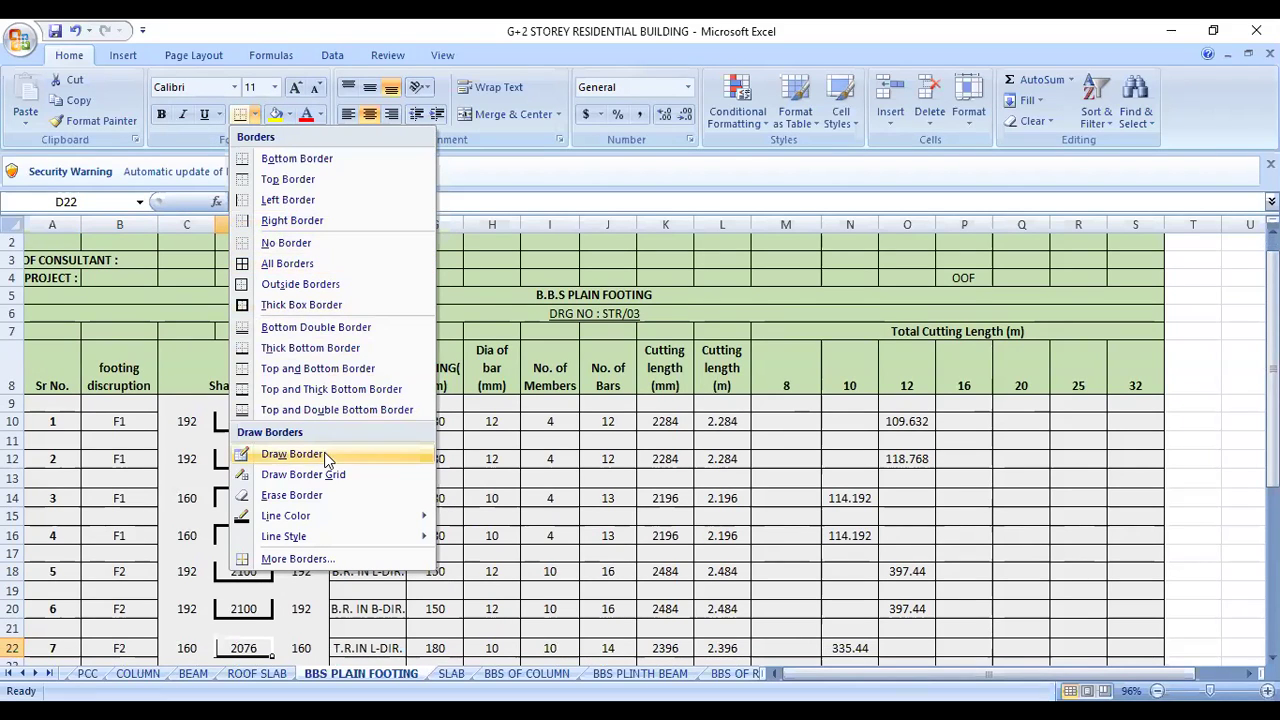
{"action": "left_click", "coordinate": [298, 522]}
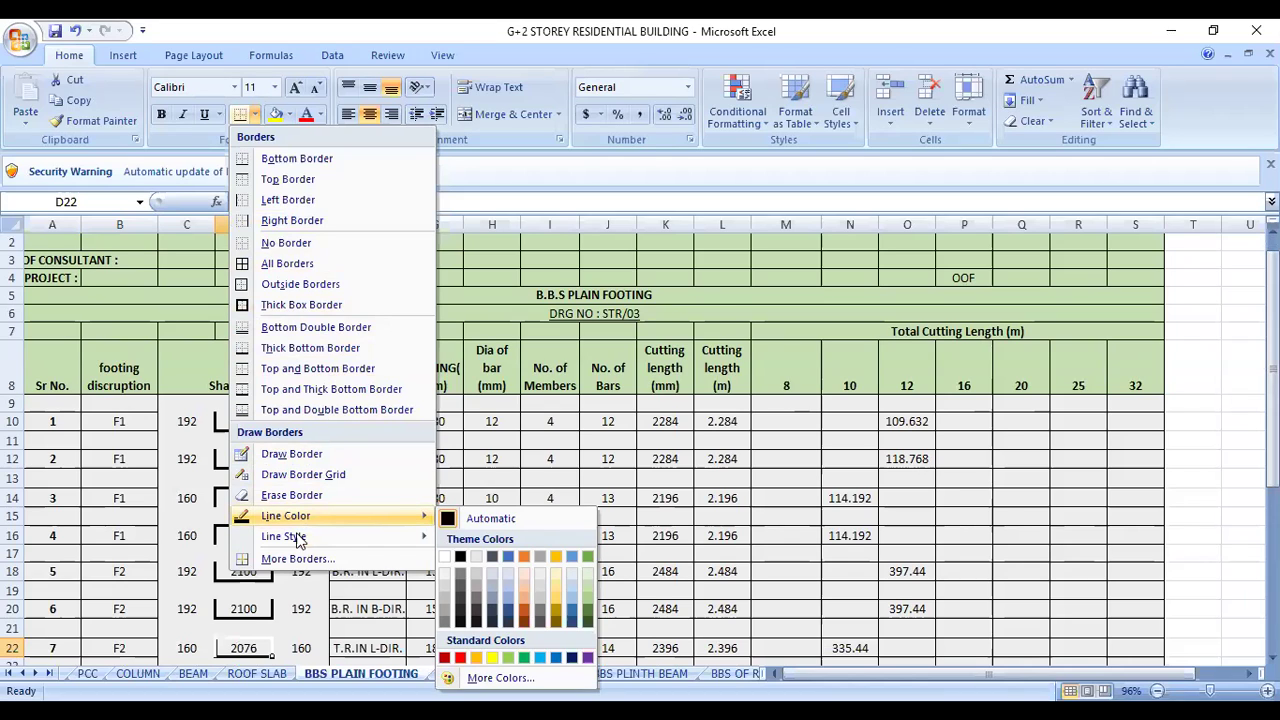
{"action": "left_click", "coordinate": [297, 540]}
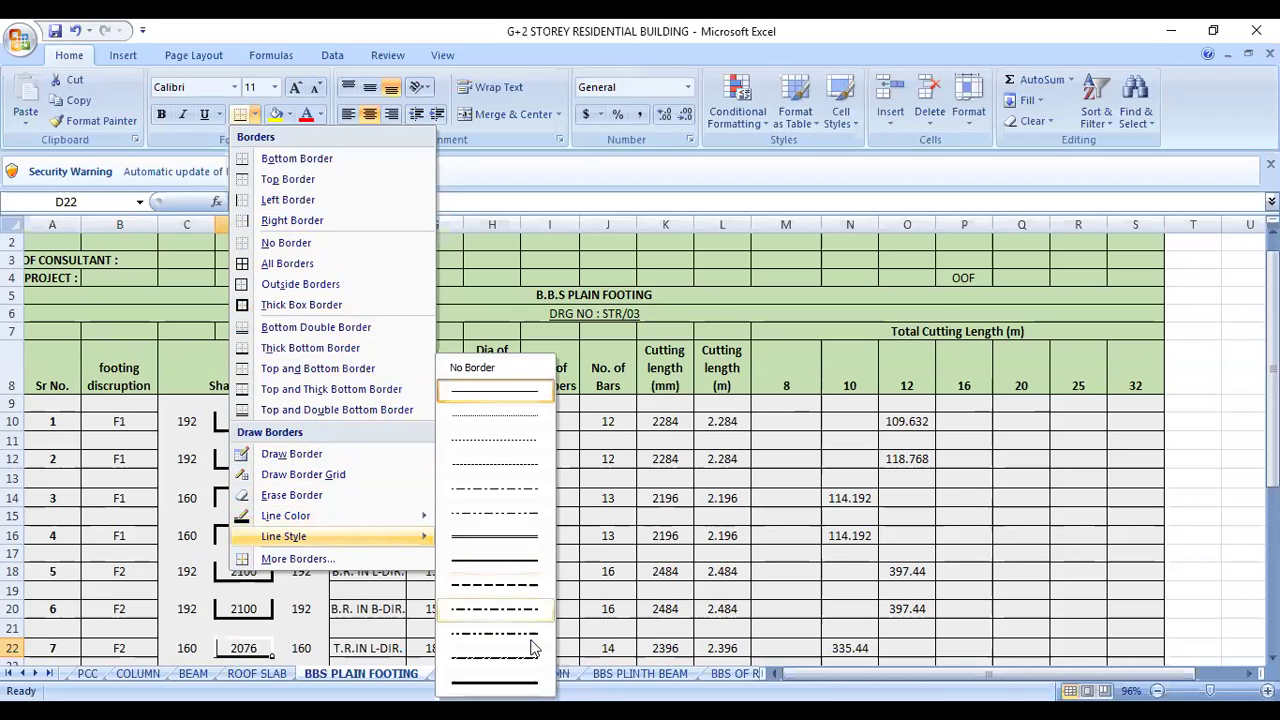
{"action": "left_click", "coordinate": [495, 390]}
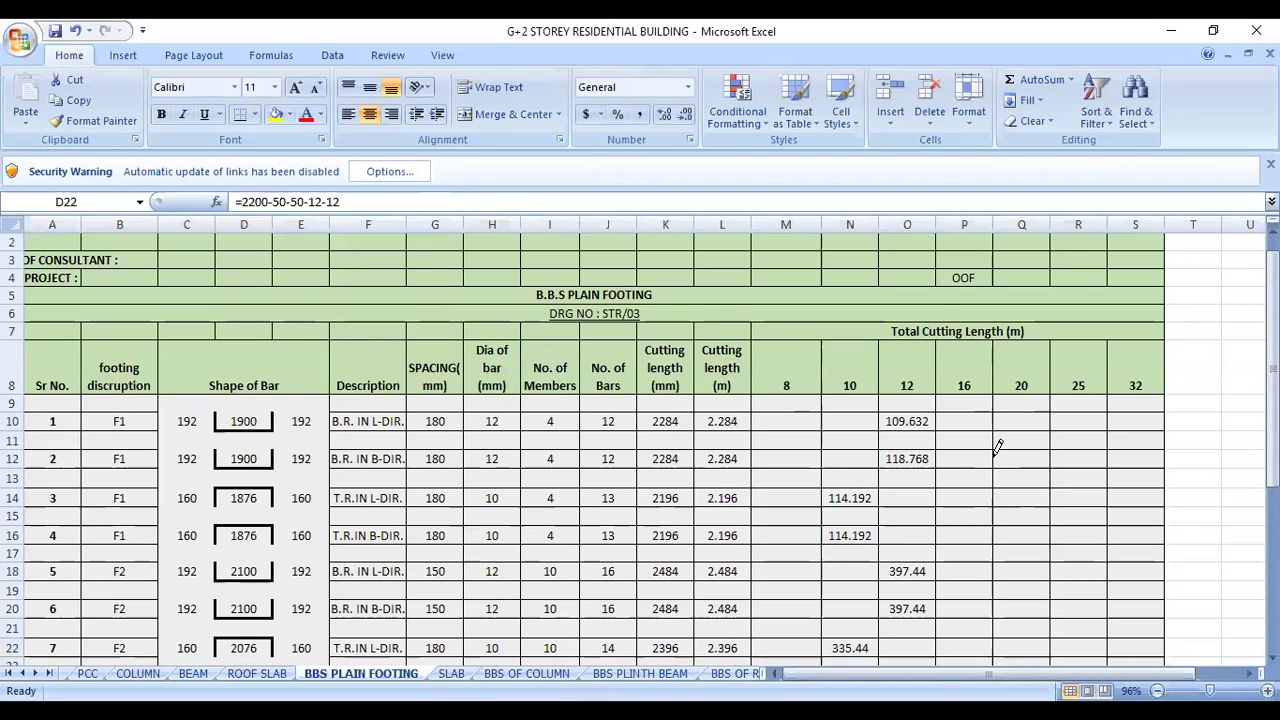
{"action": "left_click", "coordinate": [1025, 465]}
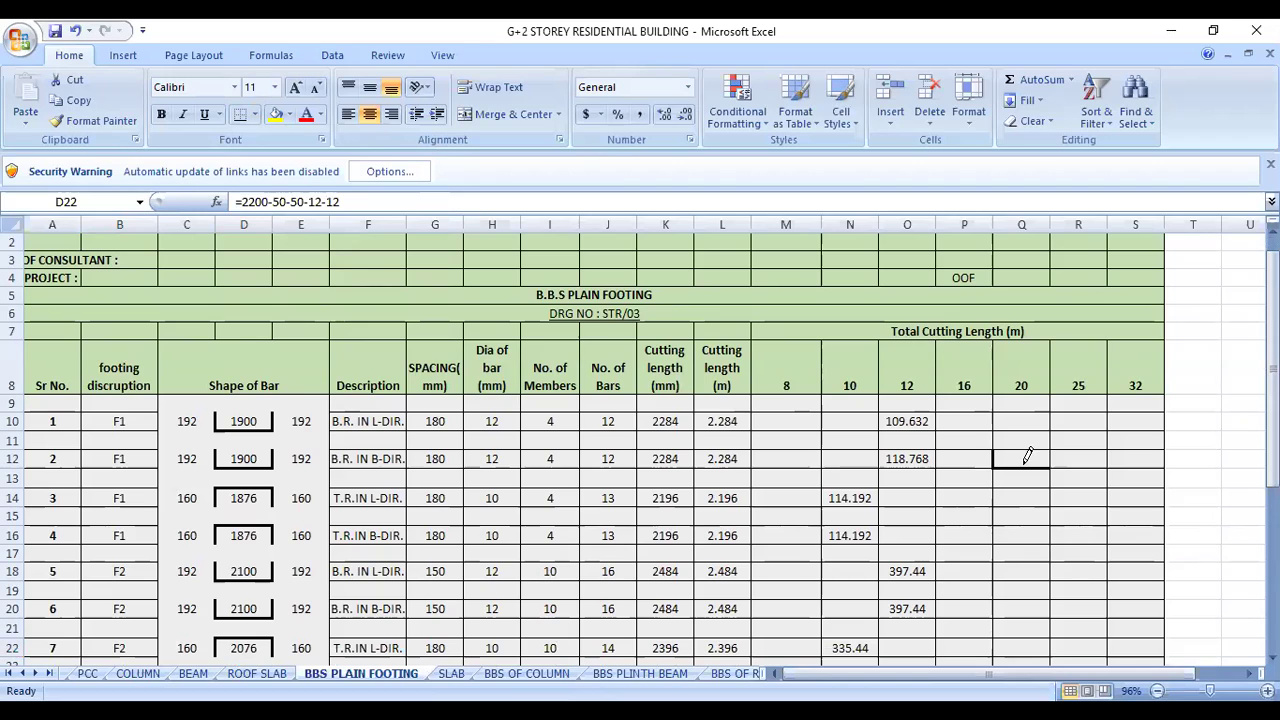
{"action": "left_click", "coordinate": [1073, 465]}
{"action": "left_click", "coordinate": [1107, 458]}
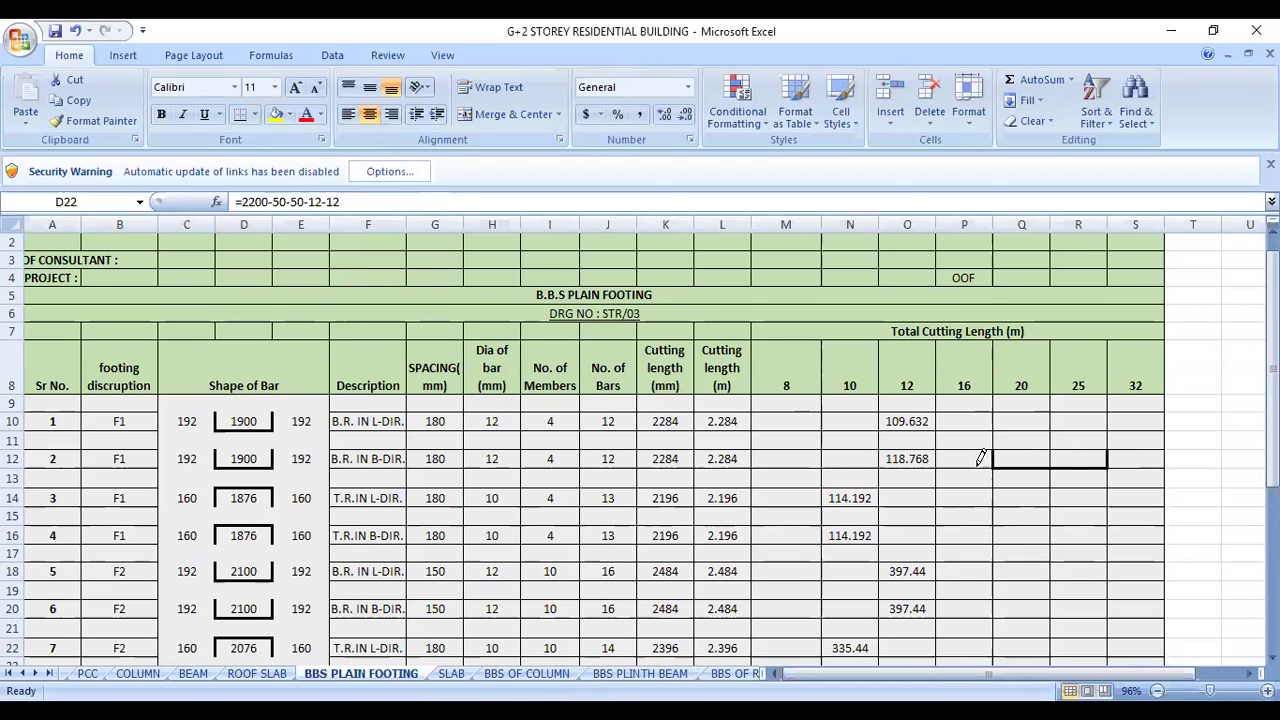
Step: Draw a thick inverted-U border along the left, top and right edges of Q15:R15, plus a line under S15
{"action": "left_click", "coordinate": [993, 516]}
{"action": "mouse_move", "coordinate": [1019, 505]}
{"action": "left_mouse_down"}
{"action": "mouse_move", "coordinate": [1107, 507]}
{"action": "mouse_move", "coordinate": [1107, 524]}
{"action": "left_mouse_up"}
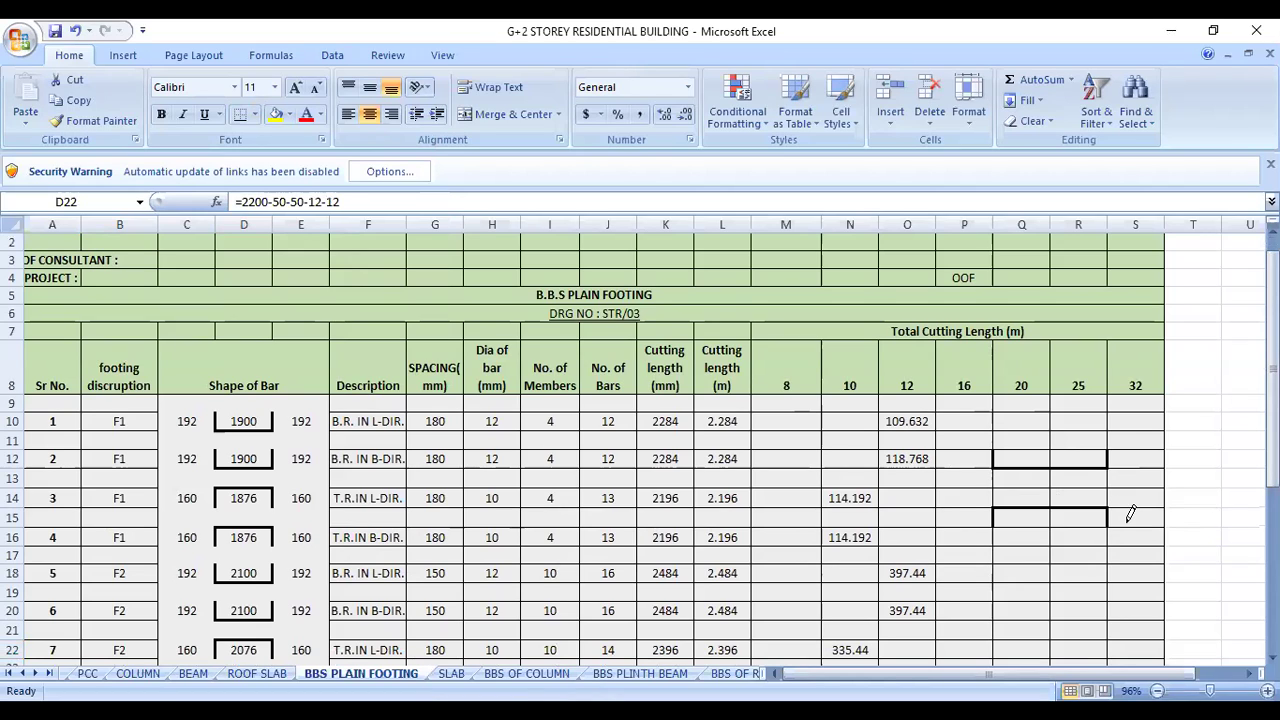
{"action": "left_click", "coordinate": [1134, 517]}
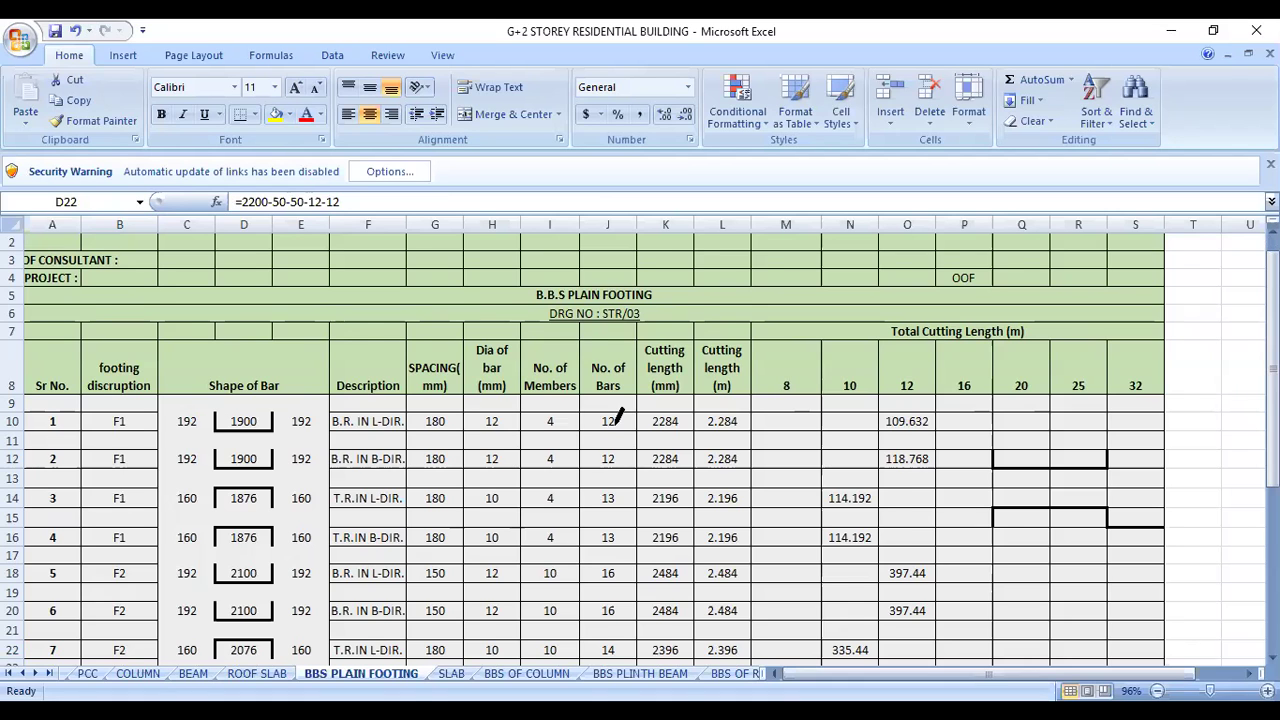
Step: Review the remaining F2 and F3 schedule entries down to the TOTAL C.L row 34
{"action": "key", "text": "Down"}
{"action": "key", "text": "Down"}
{"action": "key", "text": "Down"}
{"action": "key", "text": "Down"}
{"action": "key", "text": "Down"}
{"action": "key", "text": "Down"}
{"action": "key", "text": "Down"}
{"action": "key", "text": "Down"}
{"action": "key", "text": "Down"}
{"action": "key", "text": "Down"}
{"action": "key", "text": "Down"}
{"action": "key", "text": "Down"}
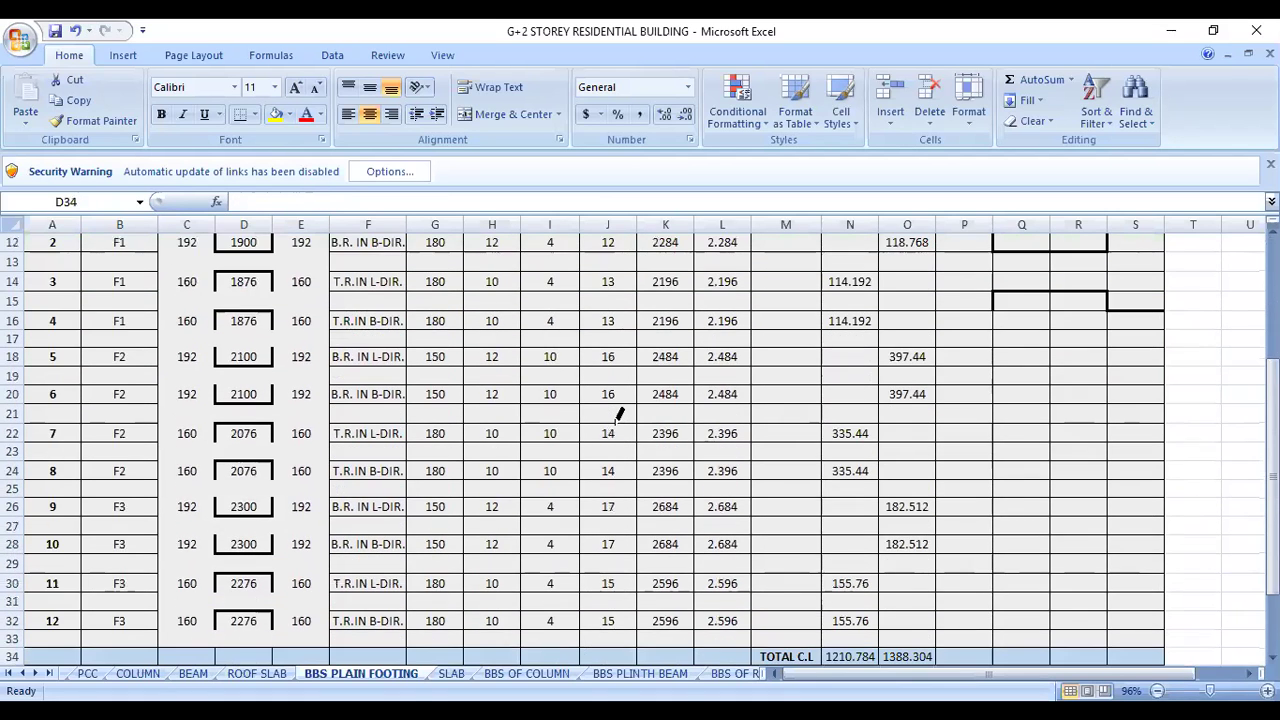
Step: Review the last F3 schedule entries together with the total cutting length and total weight rows beneath them
{"action": "key", "text": "Down"}
{"action": "key", "text": "Down"}
{"action": "key", "text": "Down"}
{"action": "key", "text": "Down"}
{"action": "key", "text": "Down"}
{"action": "key", "text": "Down"}
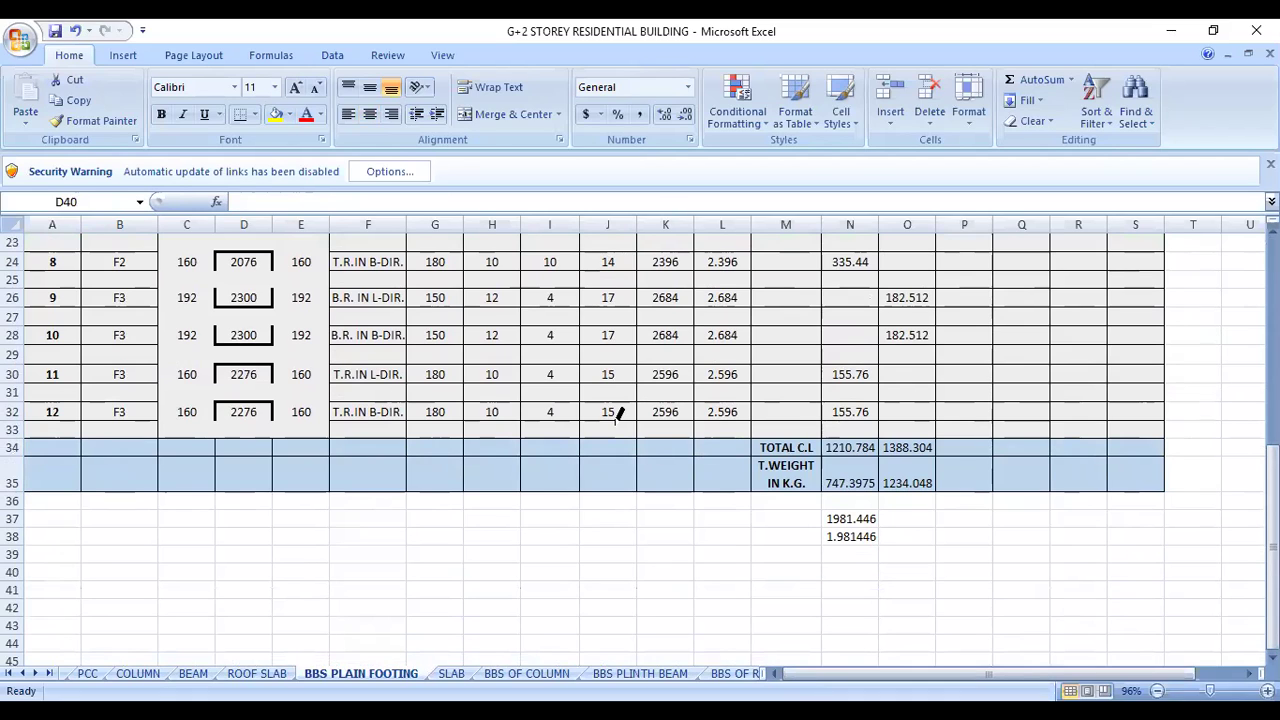
{"action": "key", "text": "Up"}
{"action": "key", "text": "Up"}
{"action": "key", "text": "Up"}
{"action": "key", "text": "Up"}
{"action": "key", "text": "Up"}
{"action": "key", "text": "Up"}
Step: Exit border drawing and inspect row 30's bar diameter and its formula for the number of bars
{"action": "left_click", "coordinate": [617, 400]}
{"action": "key", "text": "Escape"}
{"action": "left_click", "coordinate": [503, 557]}
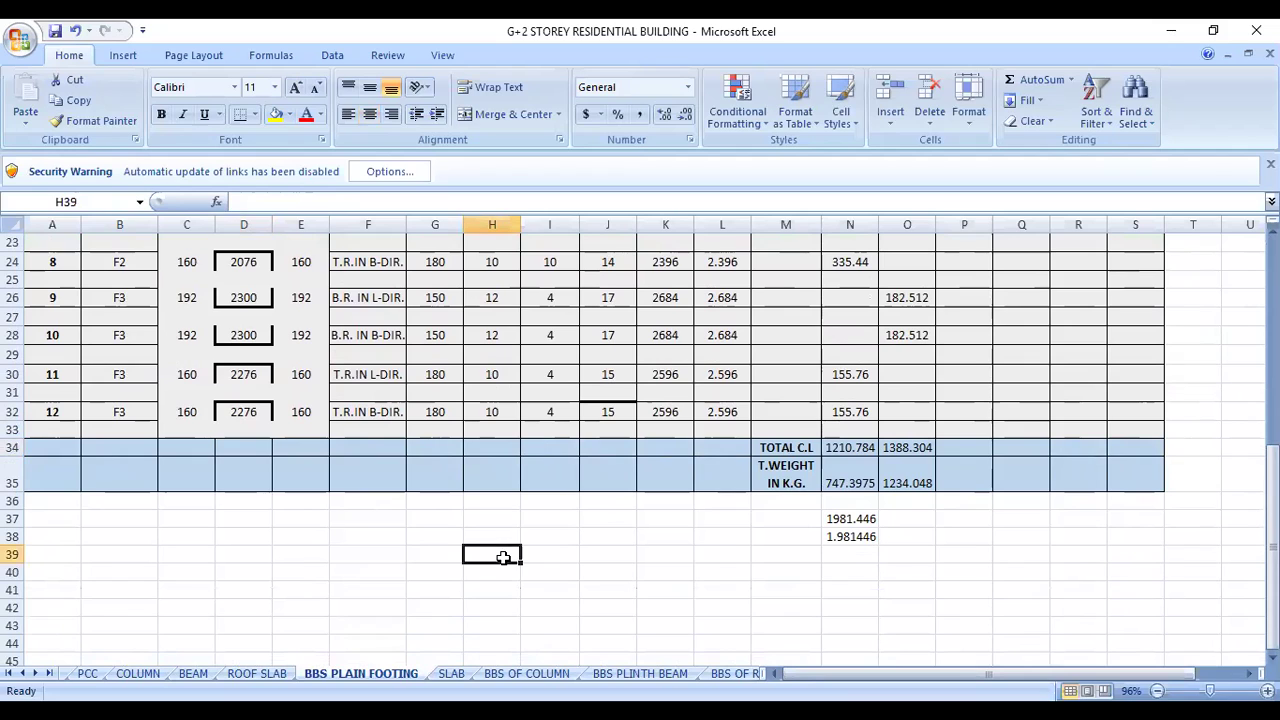
{"action": "left_click", "coordinate": [494, 374]}
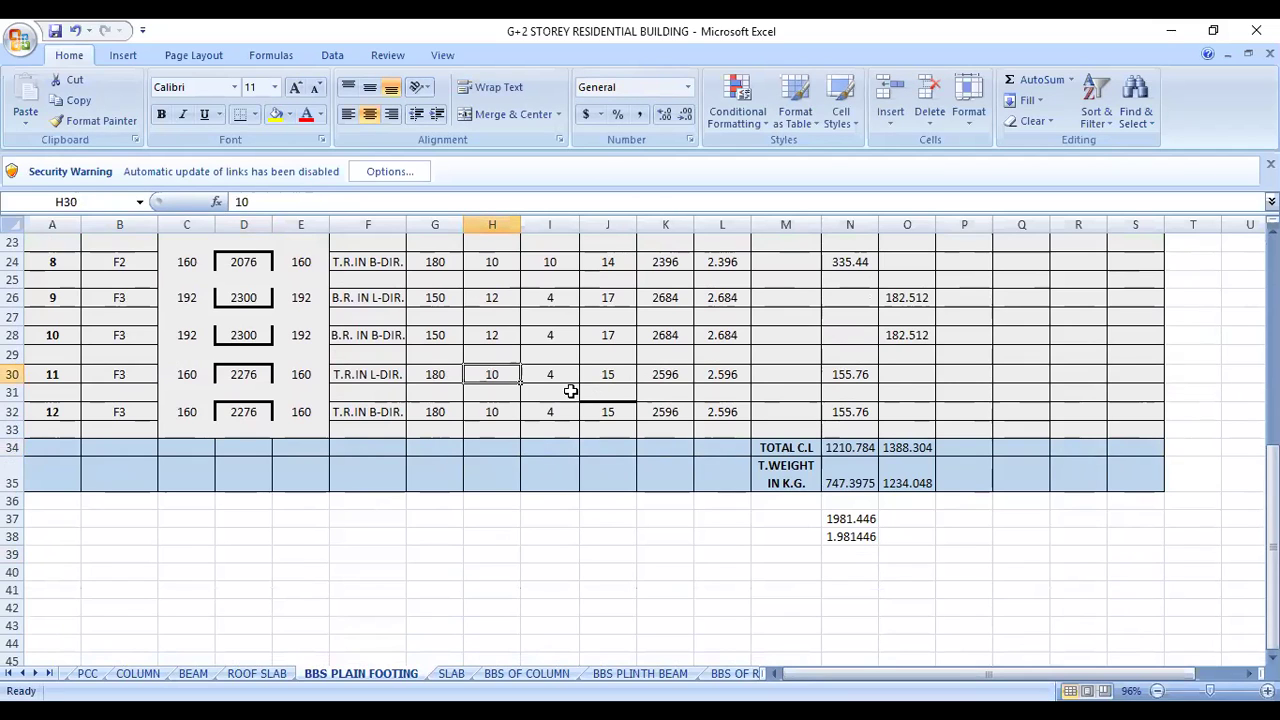
{"action": "left_click", "coordinate": [605, 372]}
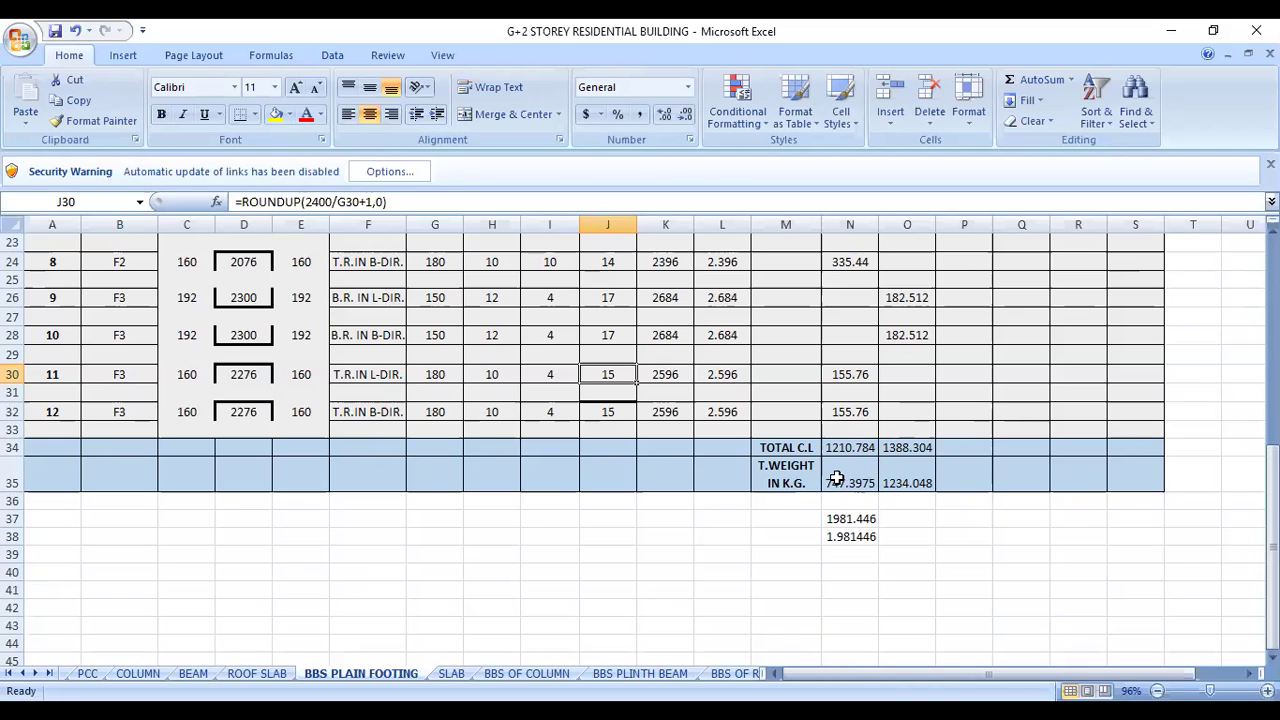
Step: Switch to the whiteboard sketch and write "Total weight" in red below the grid of red and green bars
{"action": "left_click", "coordinate": [370, 571]}
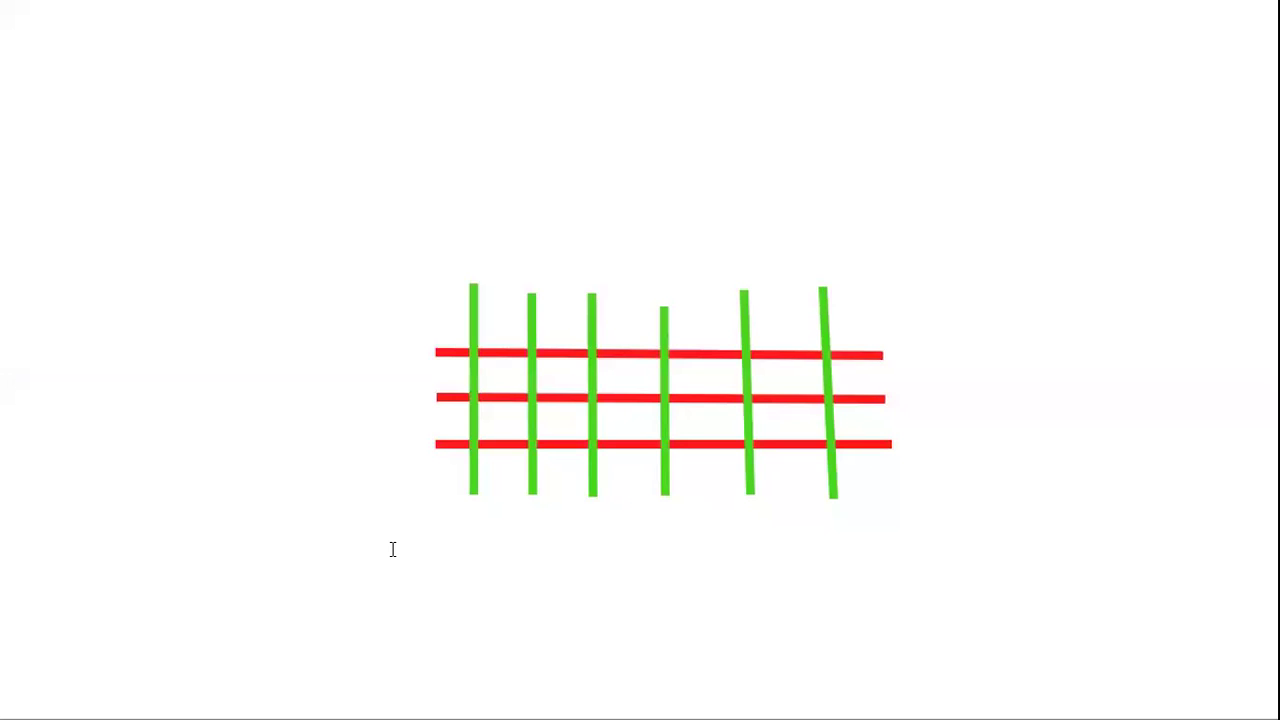
{"action": "left_click", "coordinate": [393, 549]}
{"action": "type", "text": "Tota"}
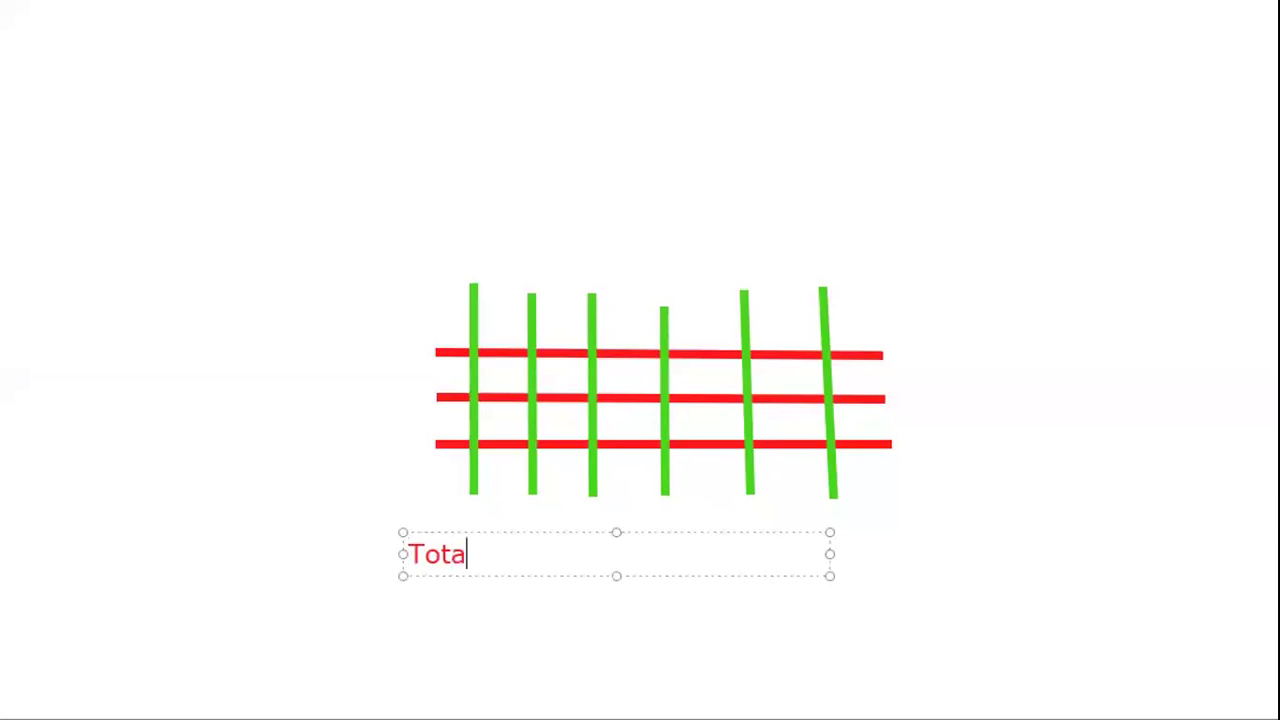
{"action": "type", "text": "l weight"}
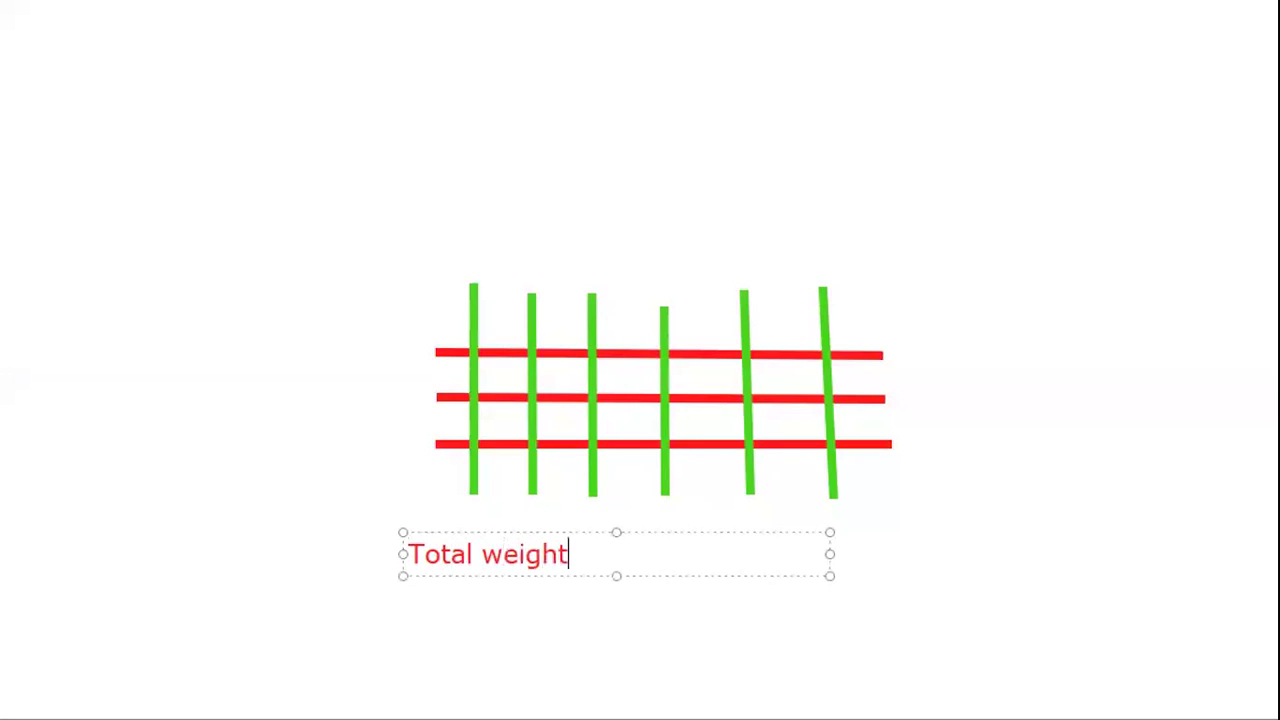